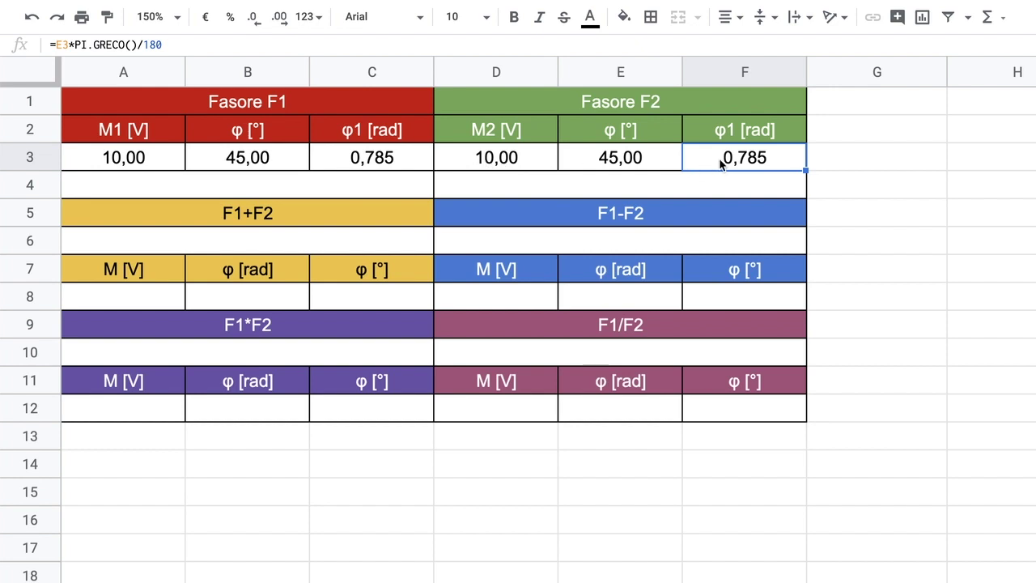
# - Set the Fasore F2 magnitude M2 to 20 V and its angle φ to 30 degrees in row 3
pyautogui.click(490, 157)
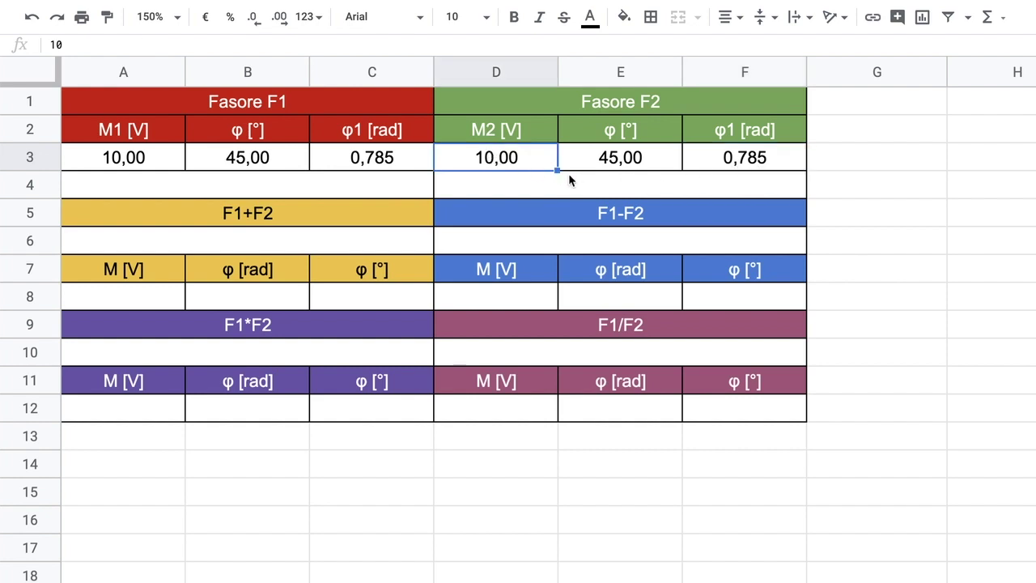
pyautogui.write('20')
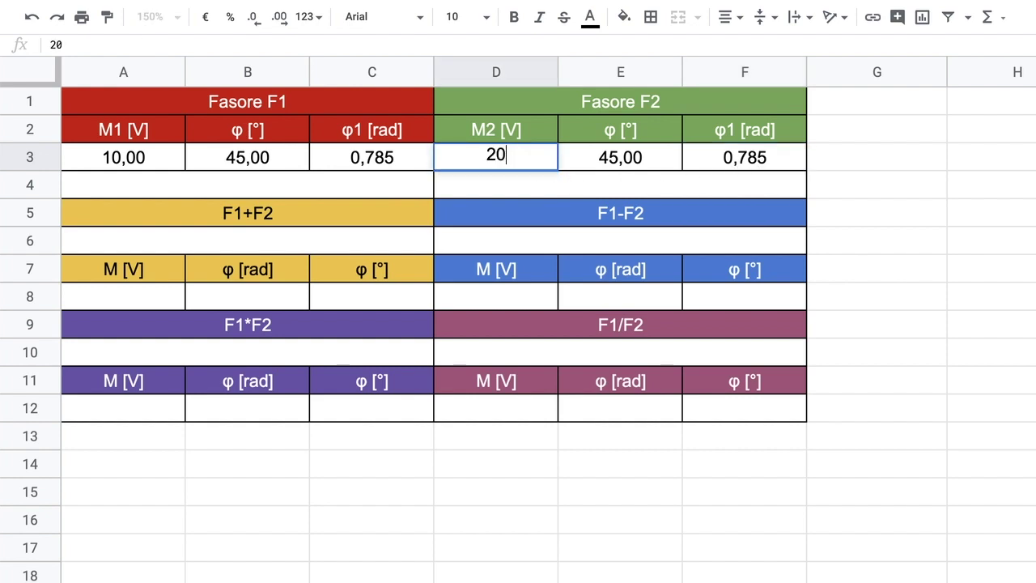
pyautogui.press('Return')
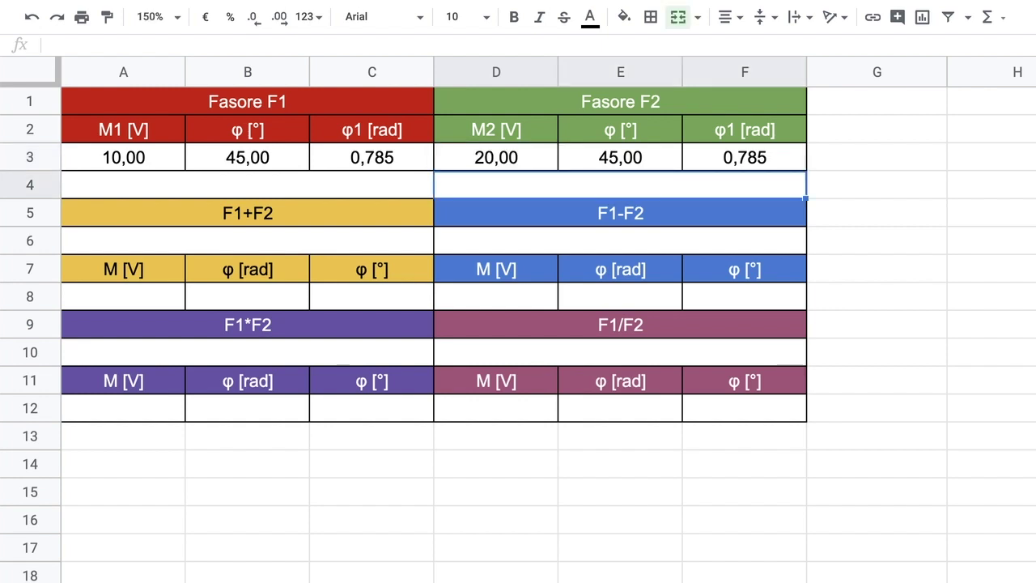
pyautogui.click(624, 162)
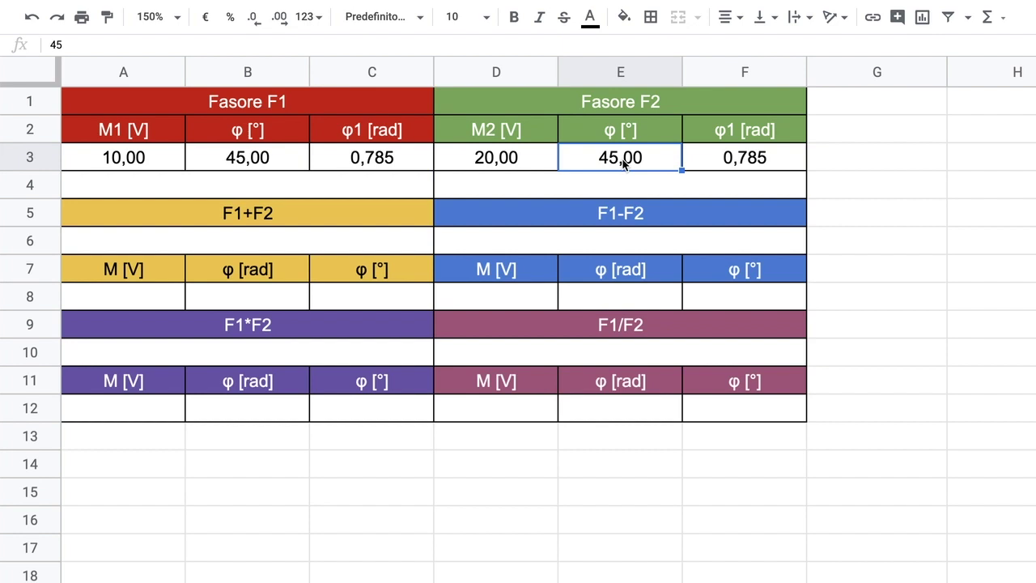
pyautogui.write('30')
pyautogui.press('Tab')
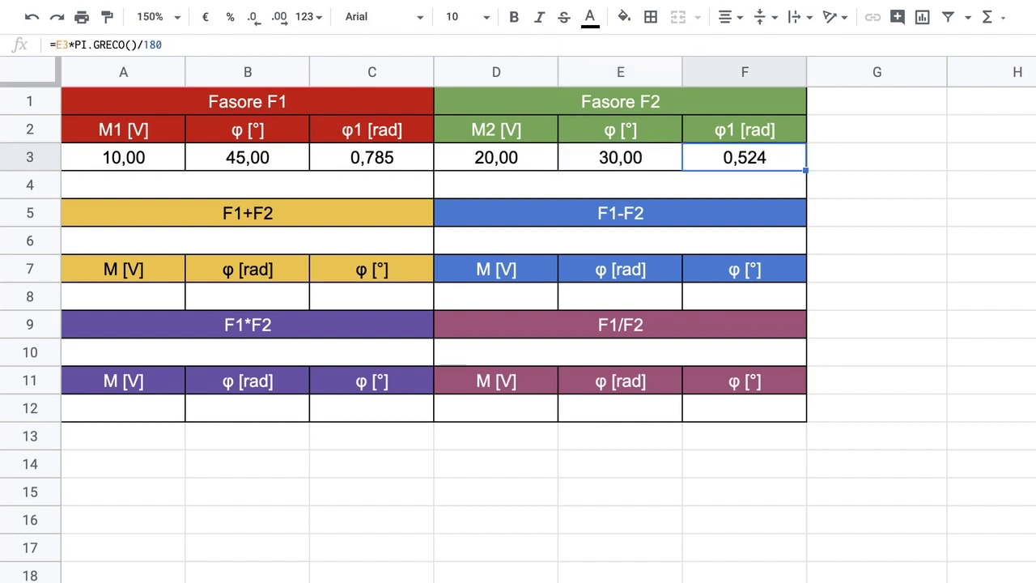
# - Correct the radian angle header of Fasore F2 to φ2 [rad]
pyautogui.click(733, 134)
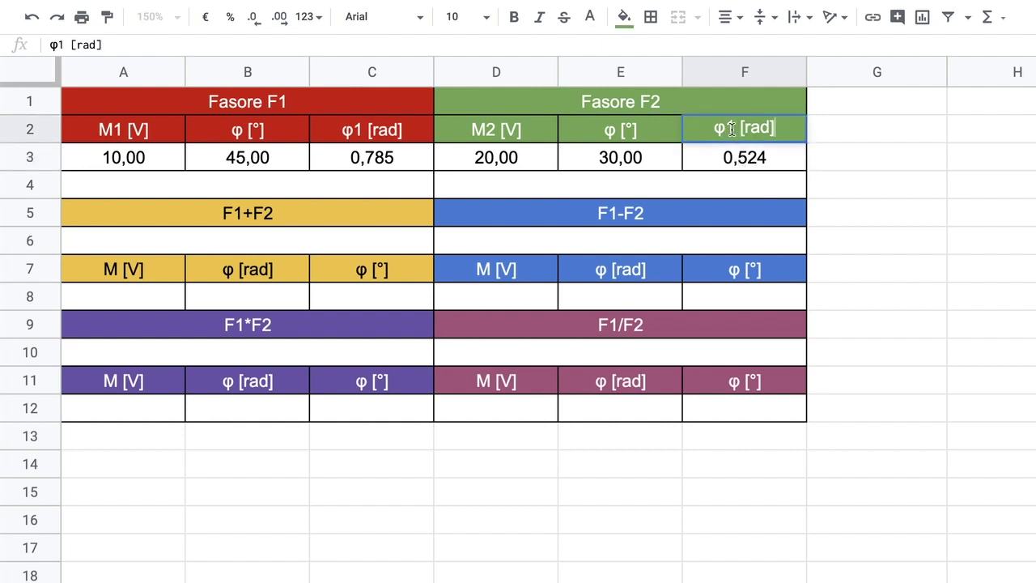
pyautogui.doubleClick(730, 130)
pyautogui.press('Delete')
pyautogui.write('2')
pyautogui.press('Return')
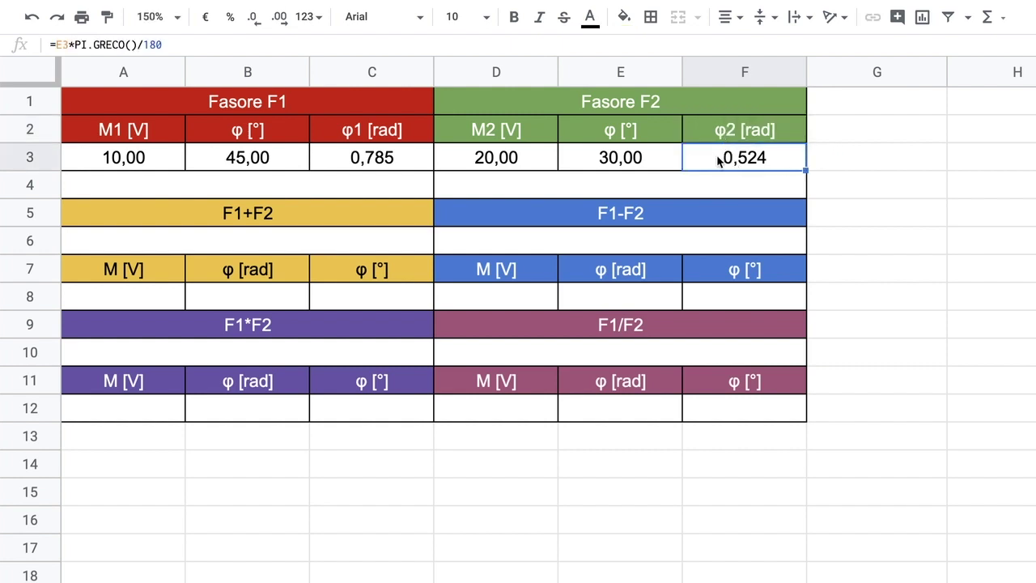
# - Start a COMPLEX formula in the row 4 cell below Fasore F1's values, with A3*cos(C3) as the real part
pyautogui.click(181, 193)
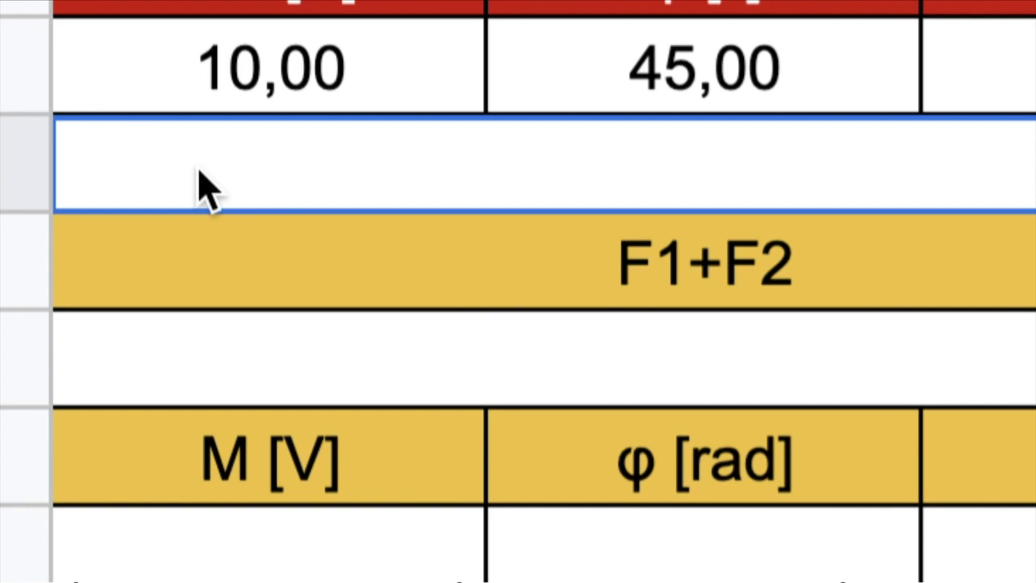
pyautogui.write('=')
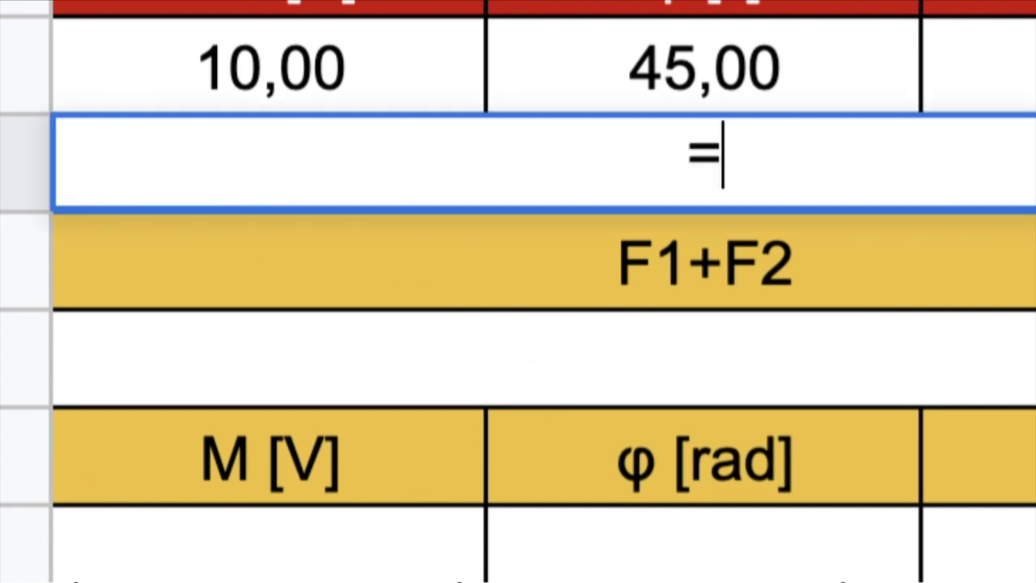
pyautogui.write('compl')
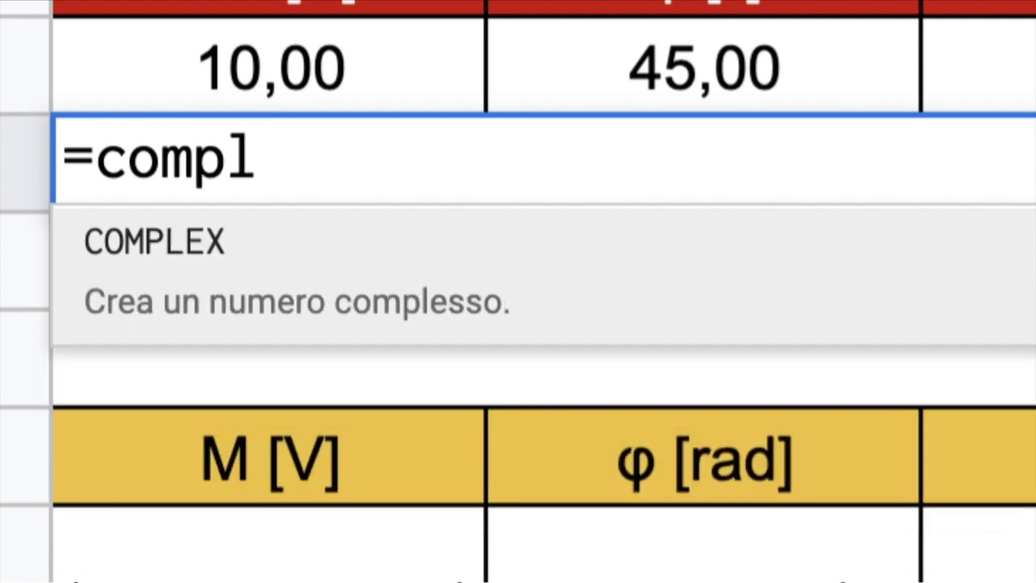
pyautogui.press('Tab')
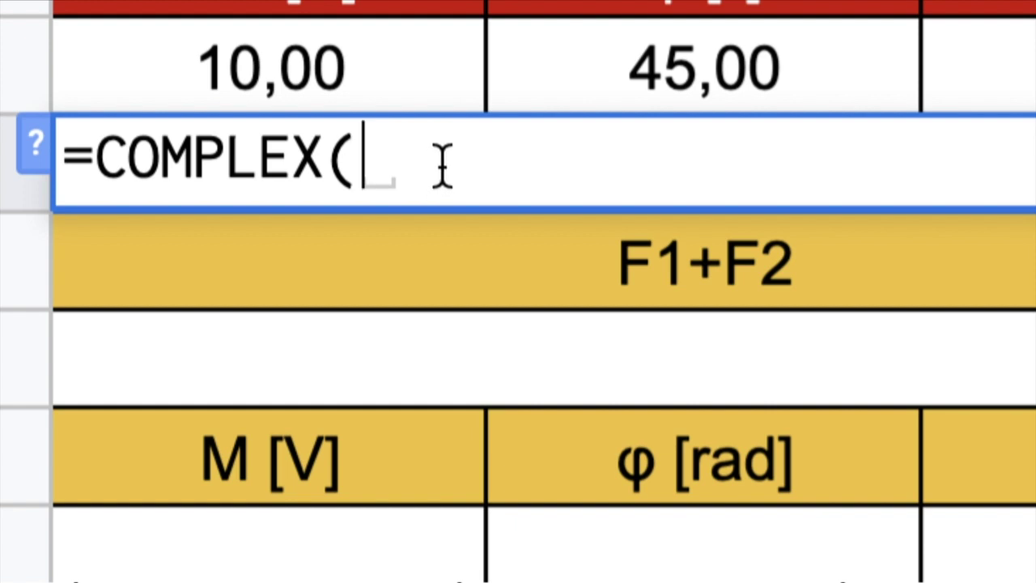
pyautogui.click(340, 77)
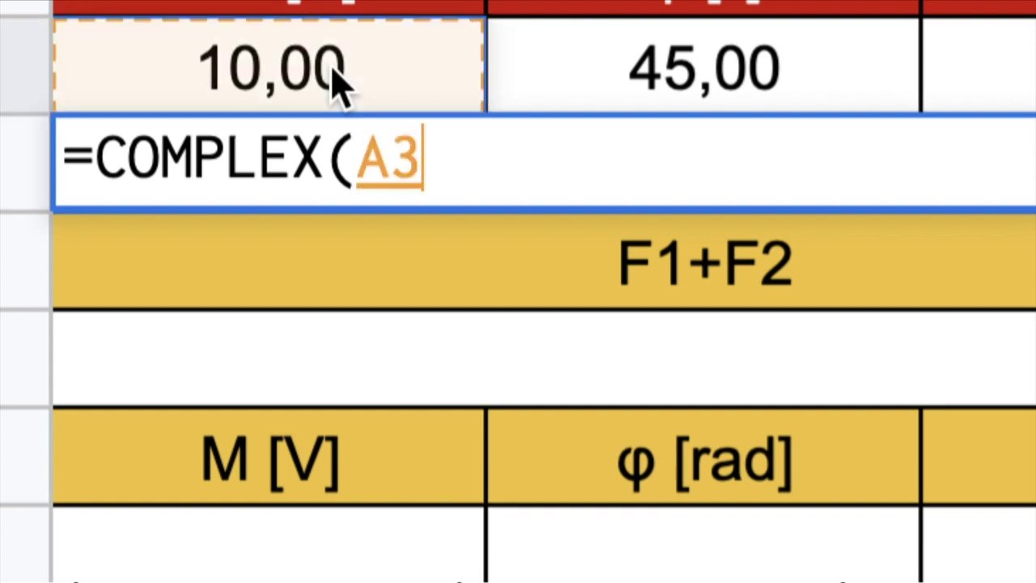
pyautogui.write('*co')
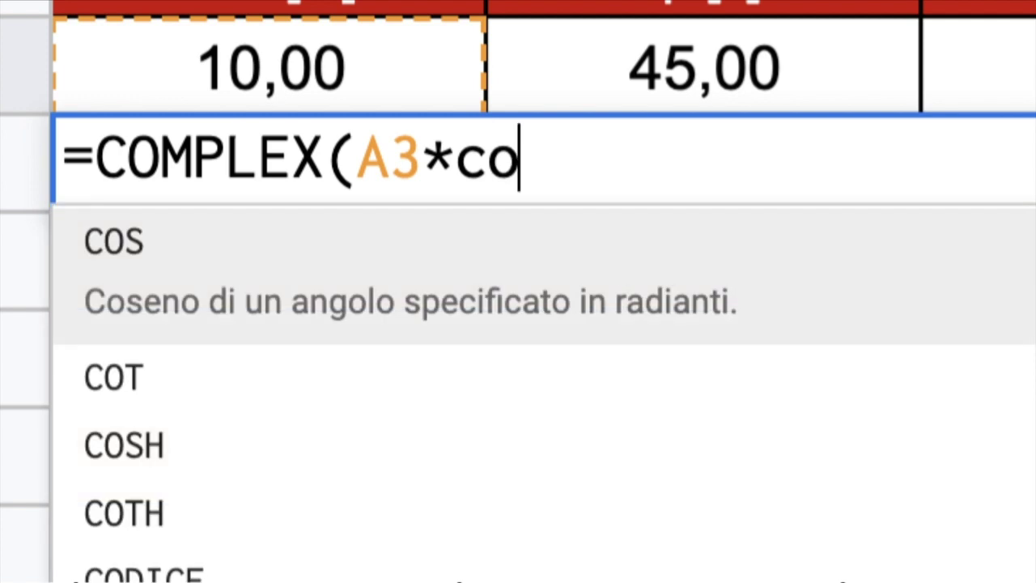
pyautogui.write('s')
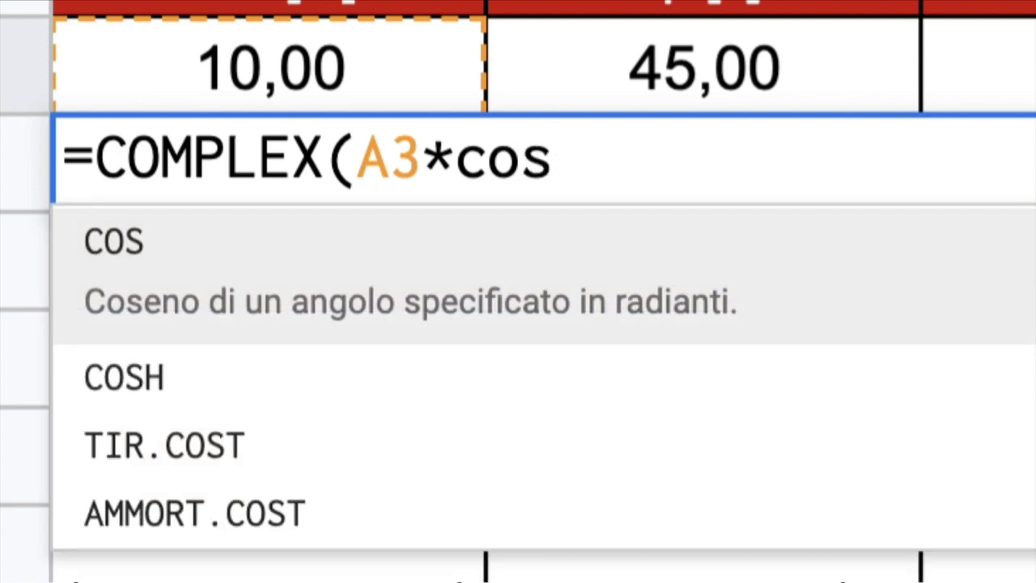
pyautogui.write('(')
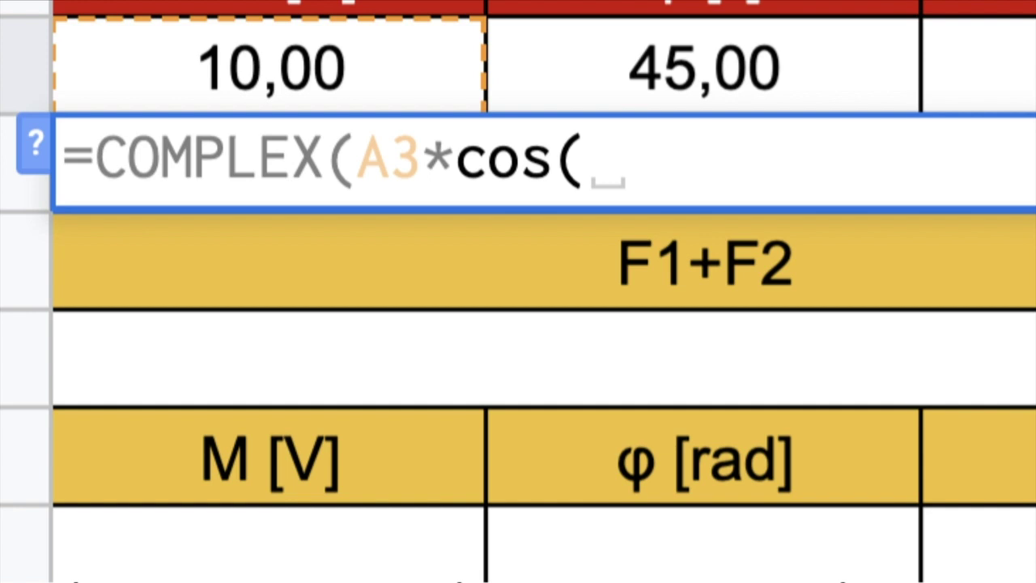
pyautogui.write('C3')
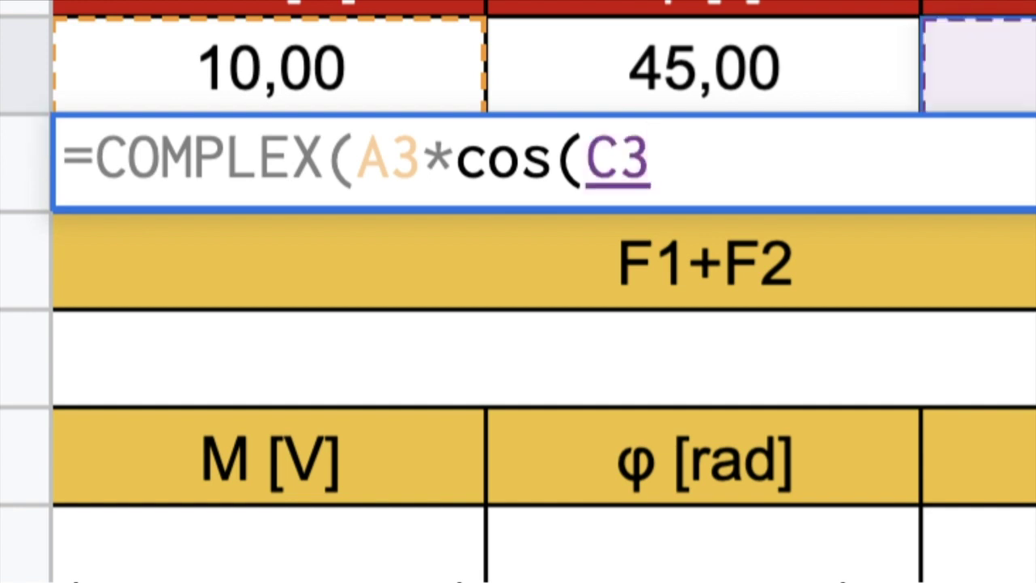
pyautogui.write(')')
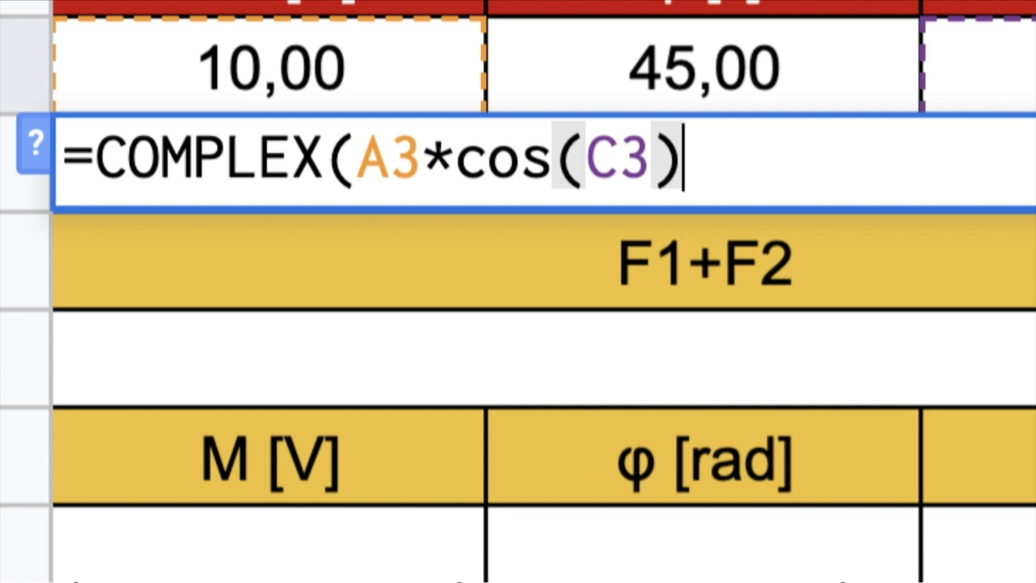
# - Complete the Fasore F1 COMPLEX formula with A3*SEN(C3) as the imaginary part and "j" as the suffix
pyautogui.write(';')
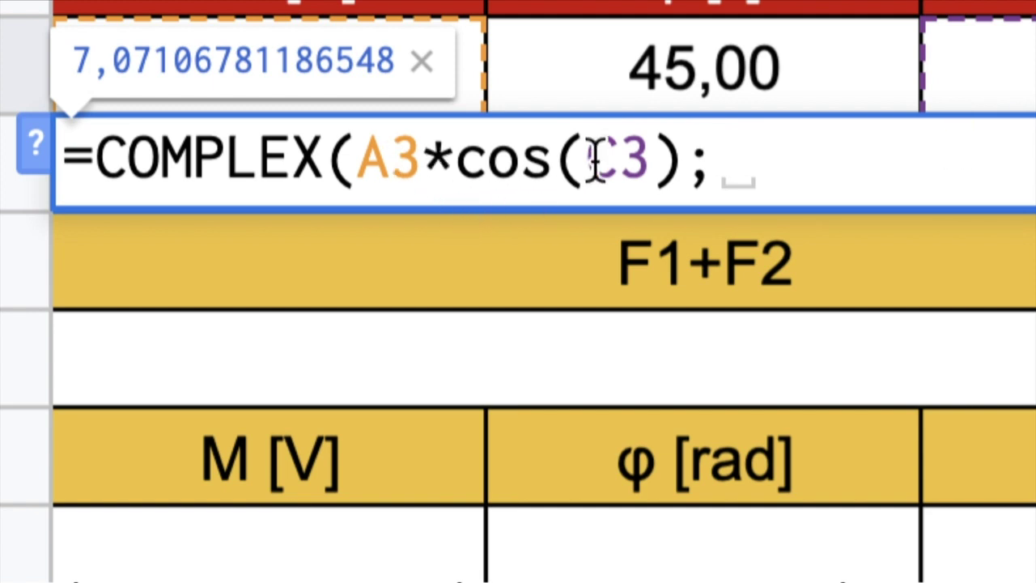
pyautogui.write('a3')
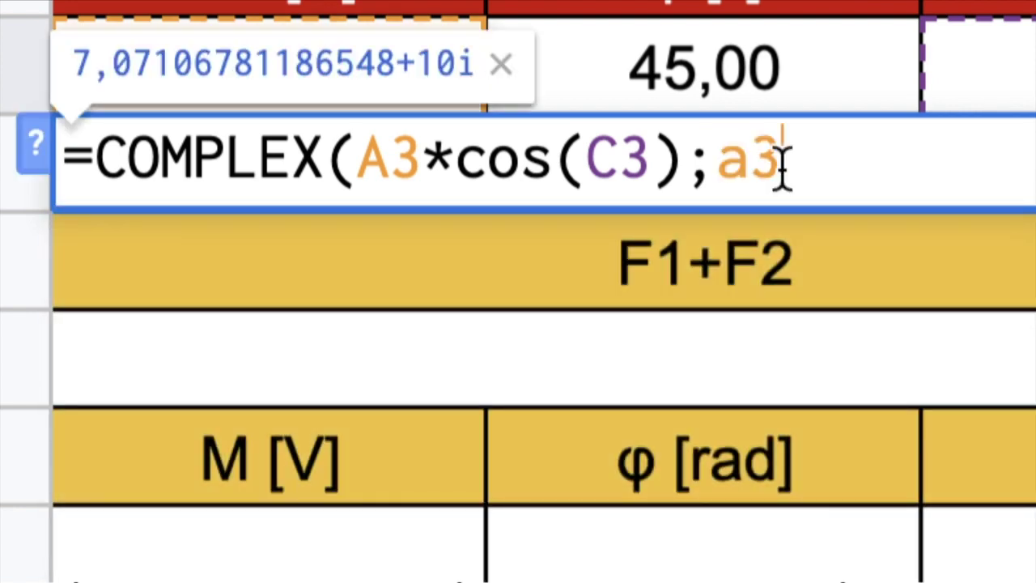
pyautogui.write('*se')
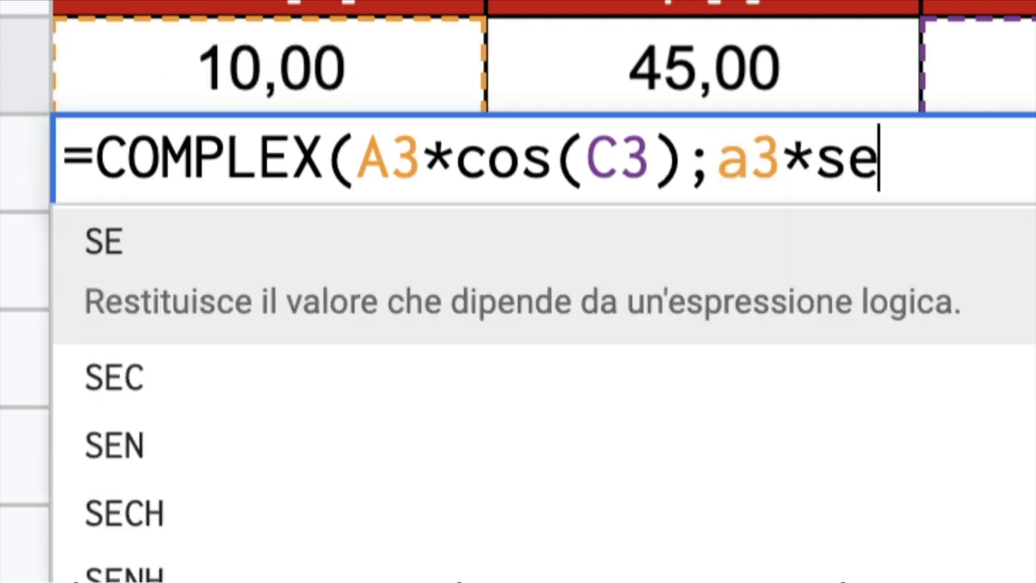
pyautogui.write('n')
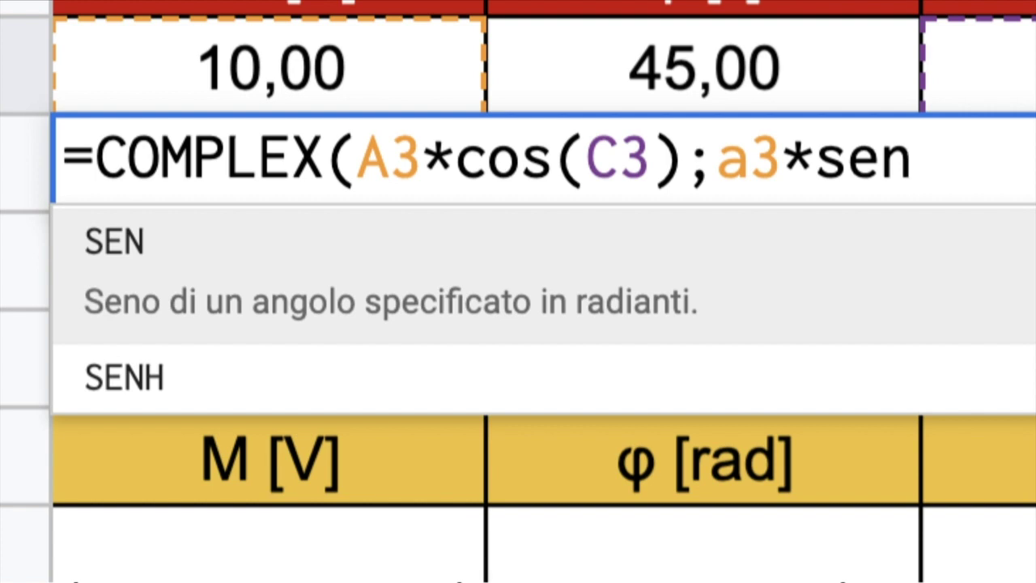
pyautogui.press('Tab')
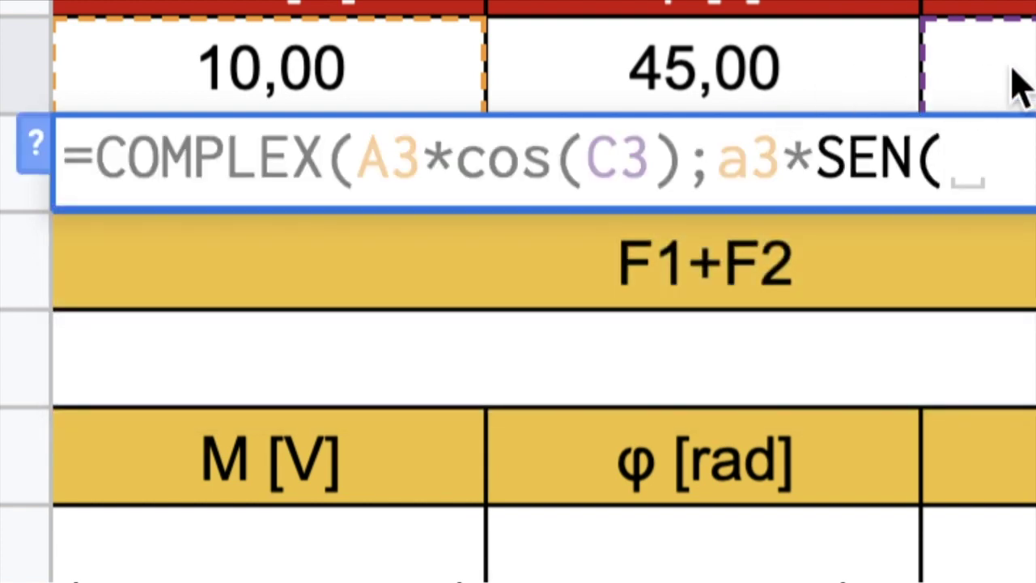
pyautogui.click(1016, 81)
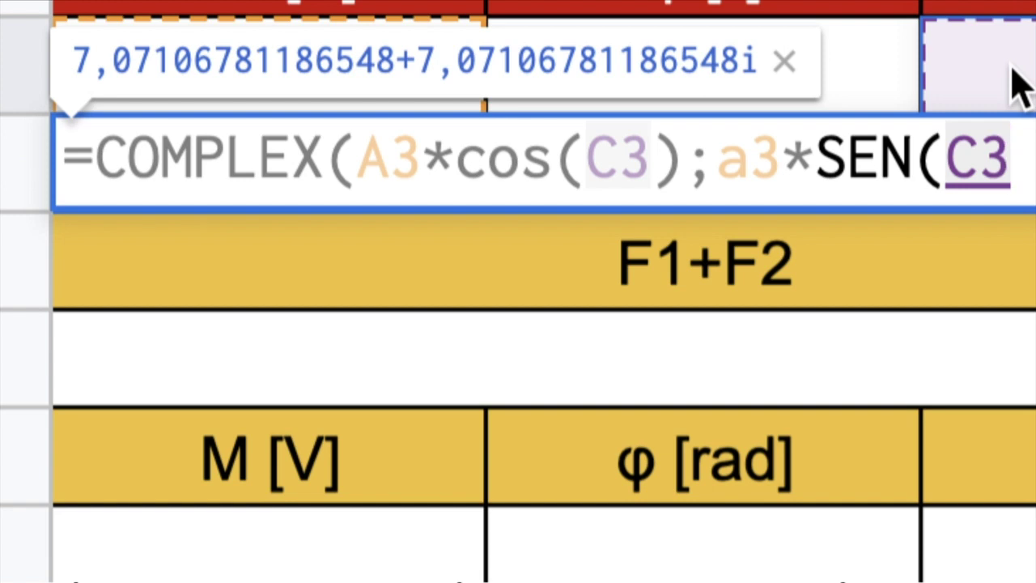
pyautogui.write(')')
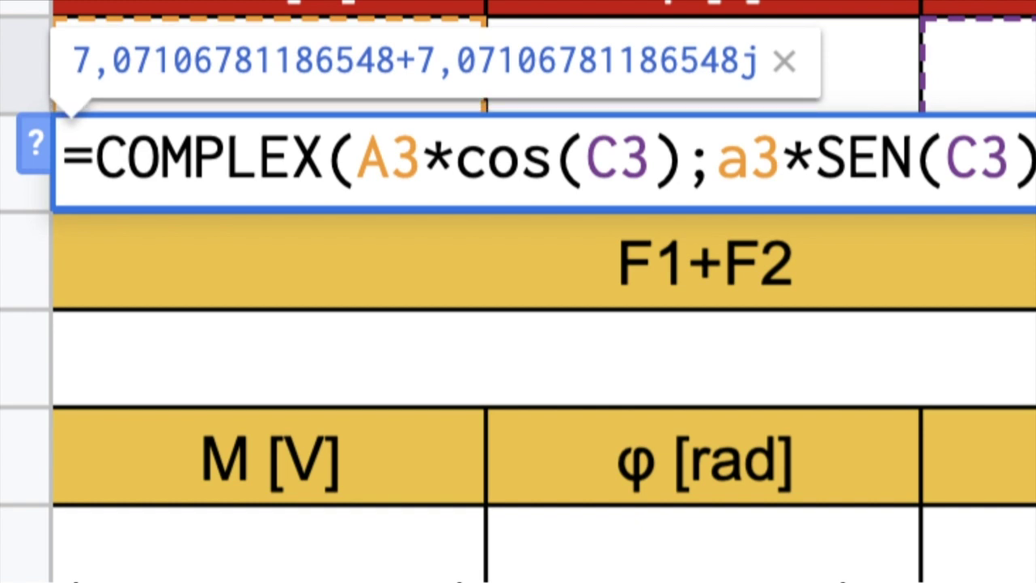
pyautogui.click(357, 158)
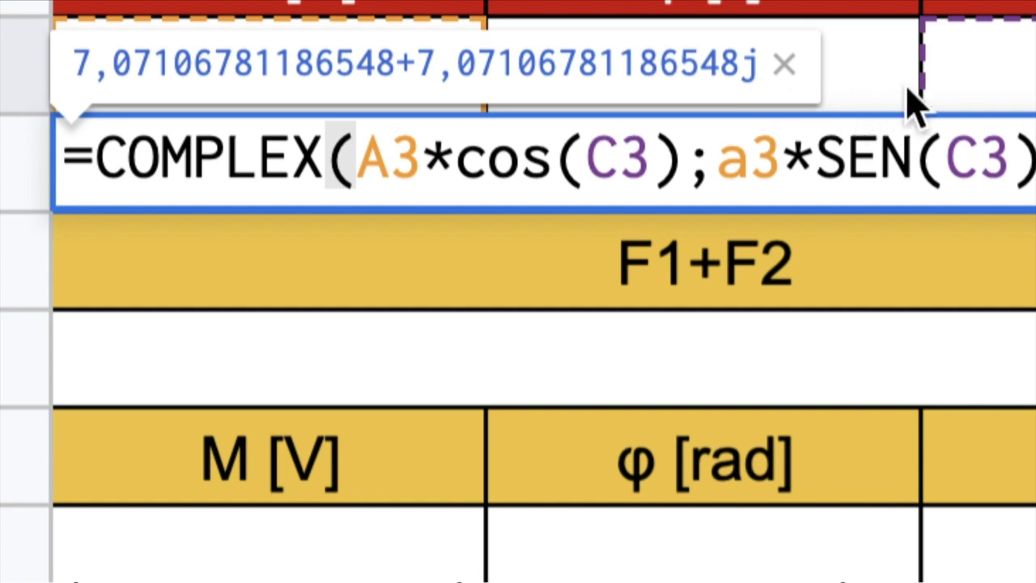
pyautogui.press('Return')
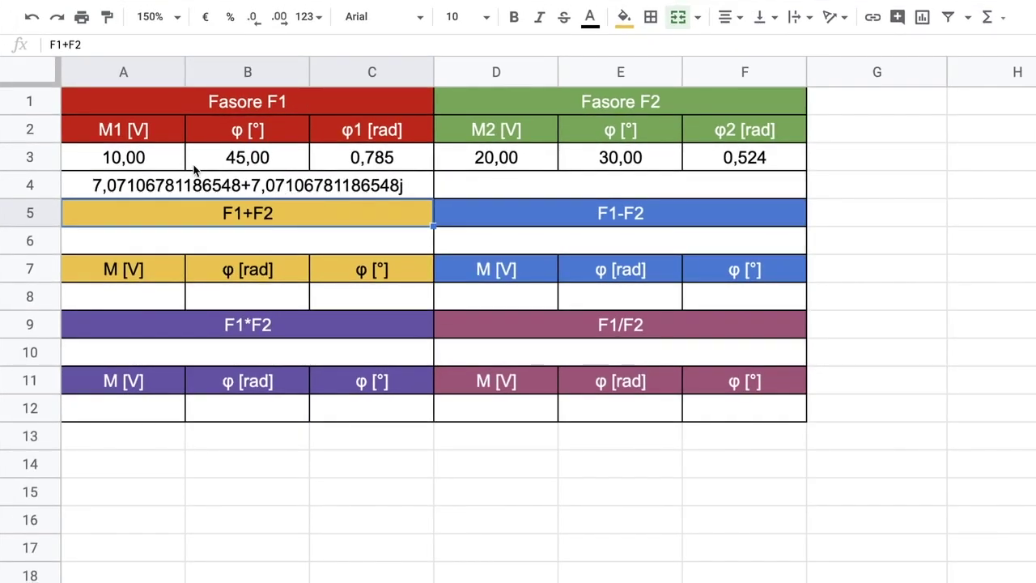
# - Copy the COMPLEX formula from Fasore F1's row 4 cell into the row 4 cell under Fasore F2
pyautogui.click(287, 186)
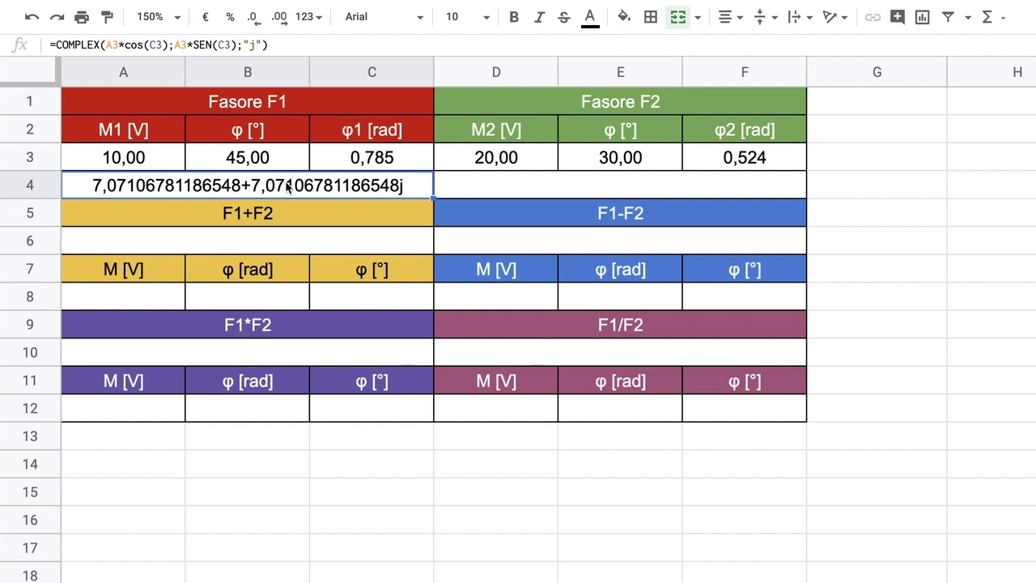
pyautogui.rightClick(370, 187)
pyautogui.click(394, 237)
pyautogui.click(459, 178)
pyautogui.rightClick(458, 177)
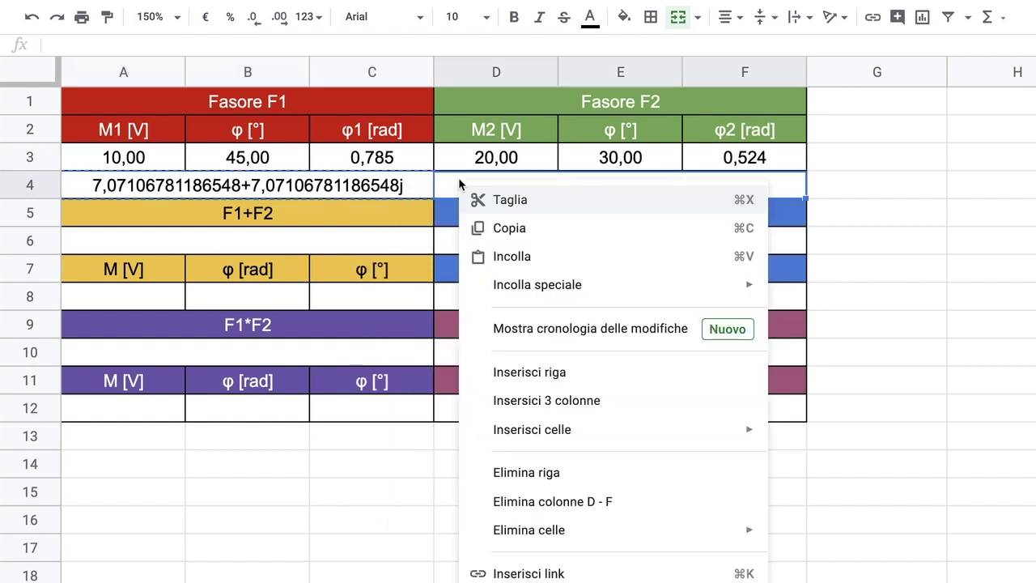
pyautogui.click(507, 259)
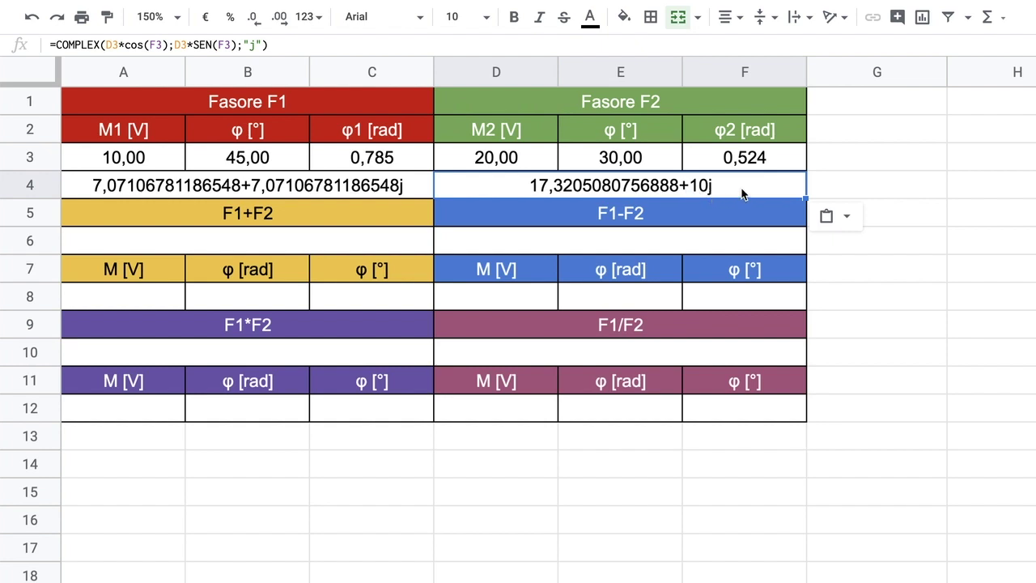
# - Set the Fasore F2 magnitude M2 to 10 V and its angle φ to 45 degrees
pyautogui.click(496, 158)
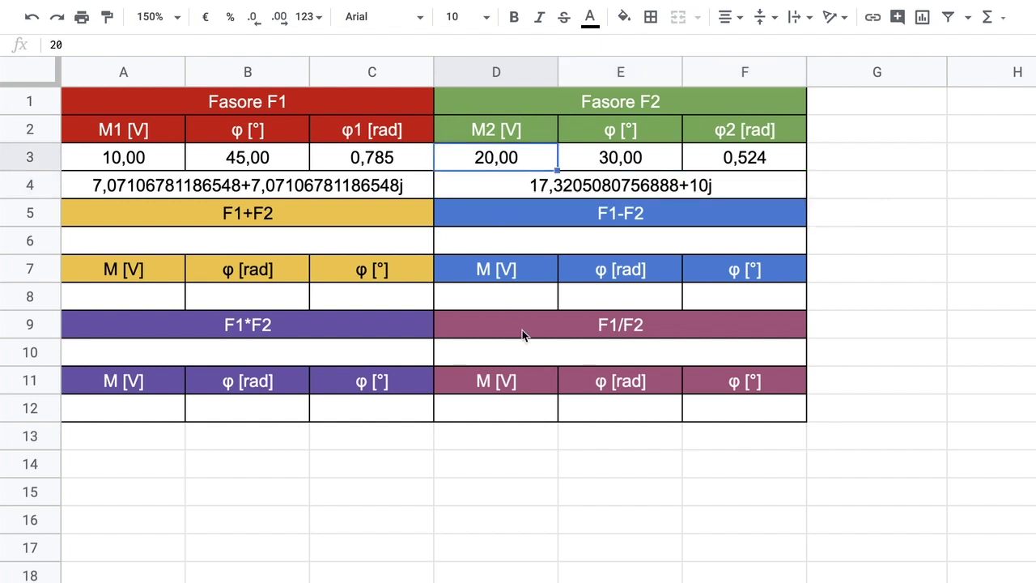
pyautogui.write('10')
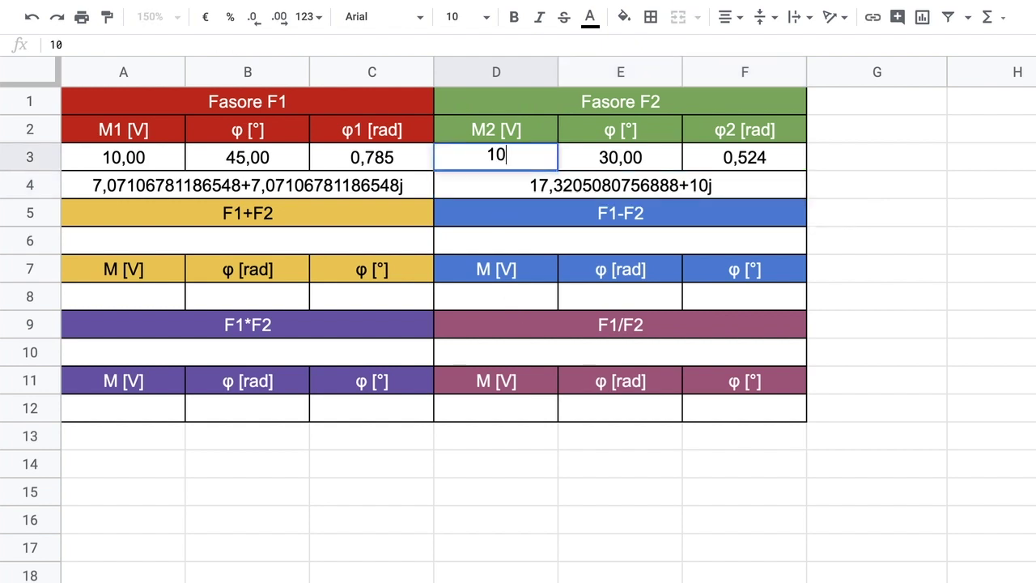
pyautogui.press('Tab')
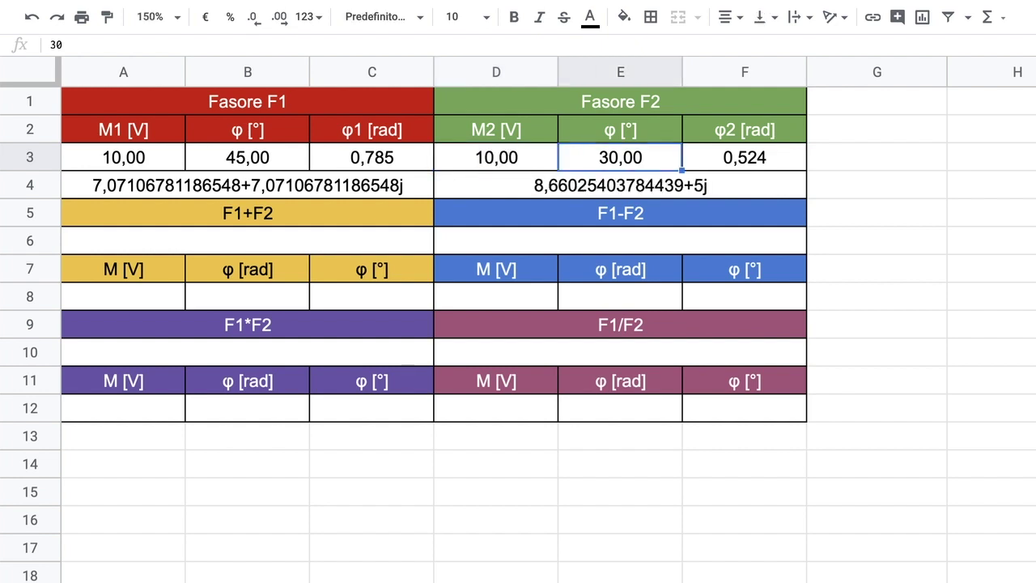
pyautogui.write('45')
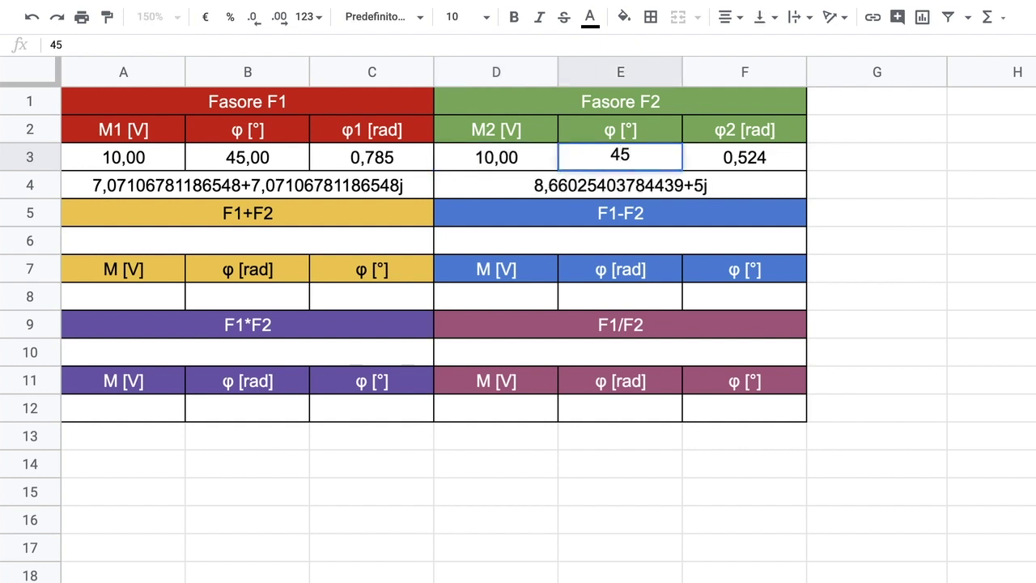
pyautogui.press('Return')
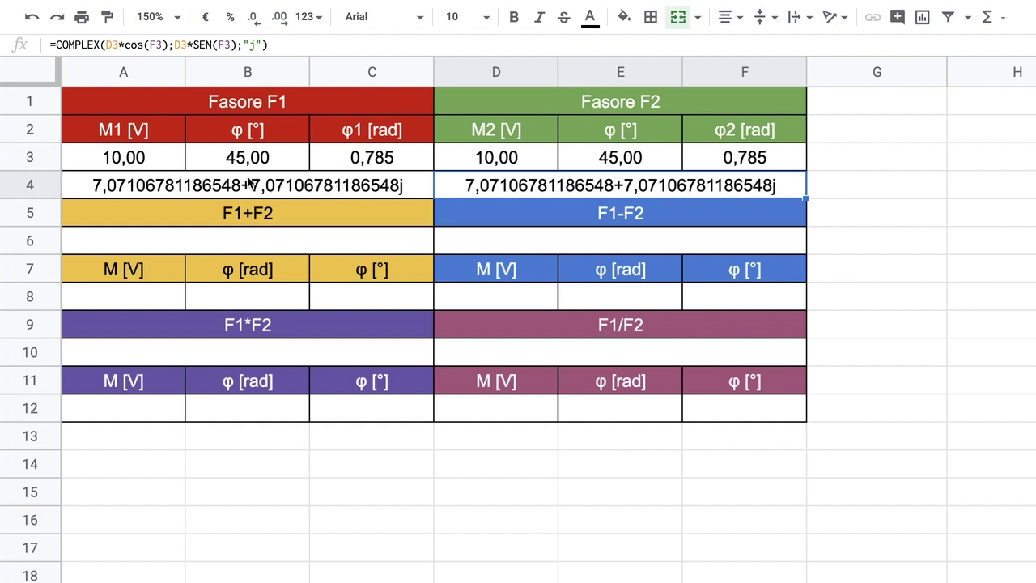
pyautogui.click(130, 161)
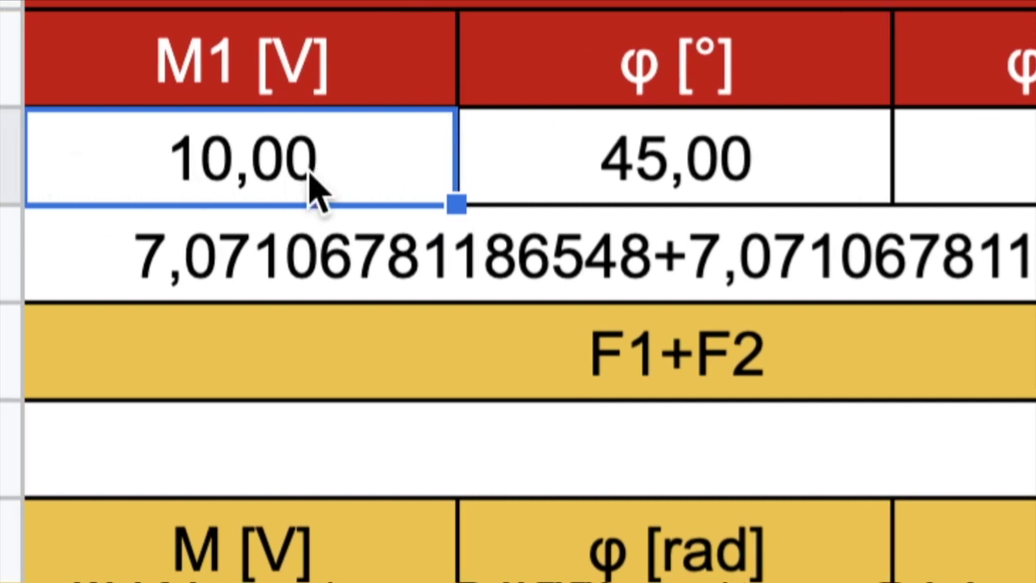
# - Set the Fasore F1 magnitude M1 to the formula =10/RADQ(2)
pyautogui.write('=')
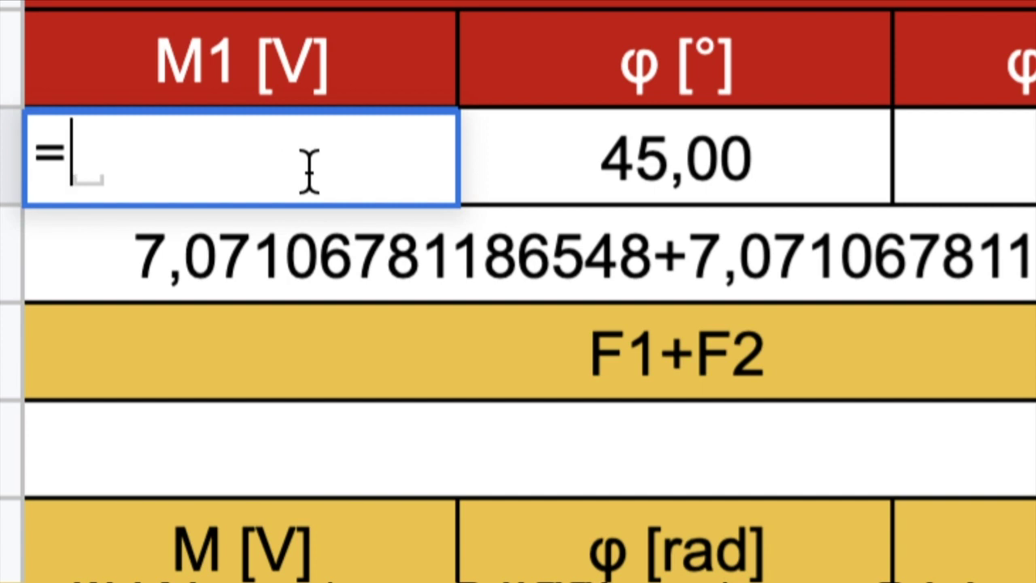
pyautogui.write('10')
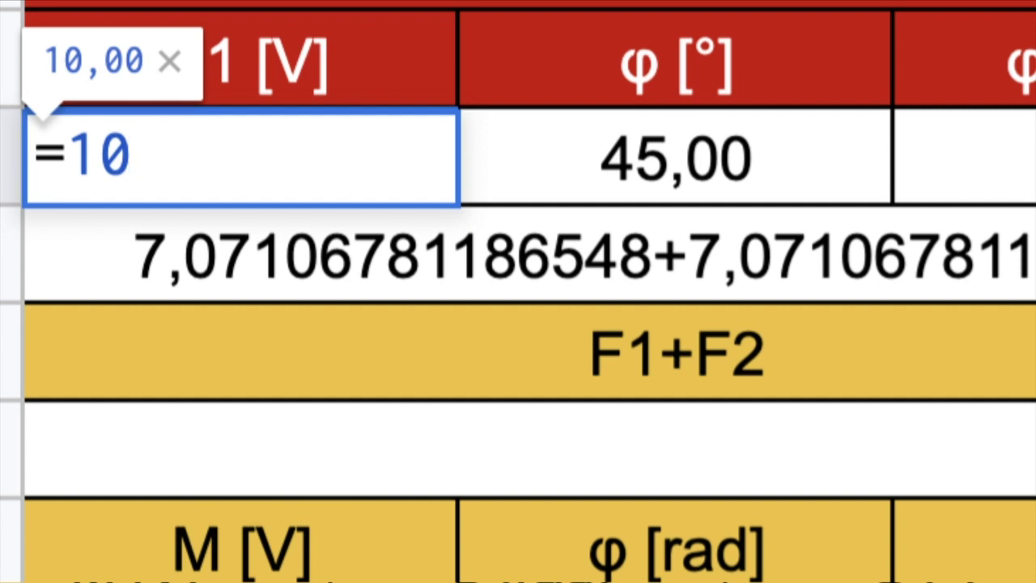
pyautogui.write('/rad')
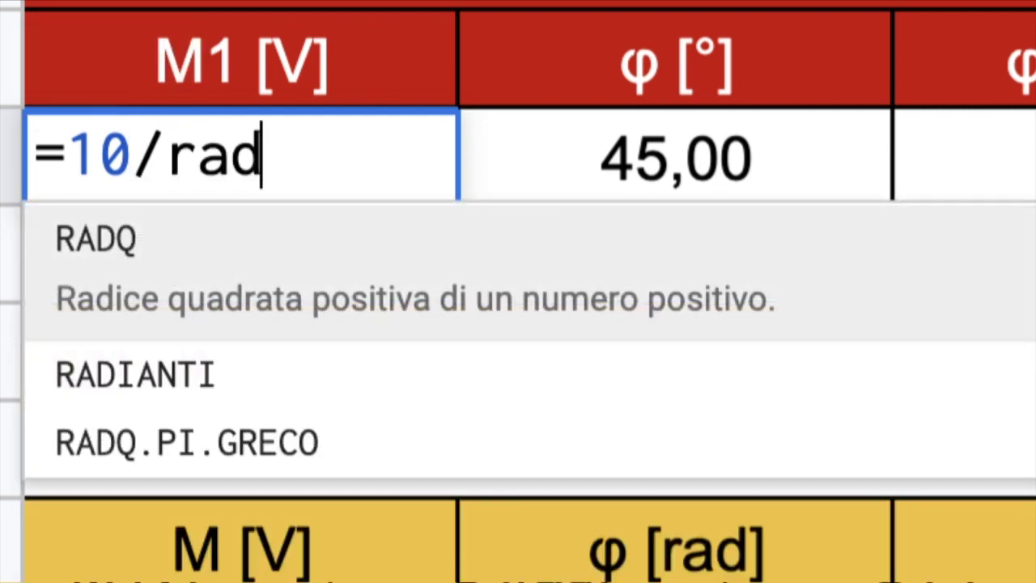
pyautogui.write('q')
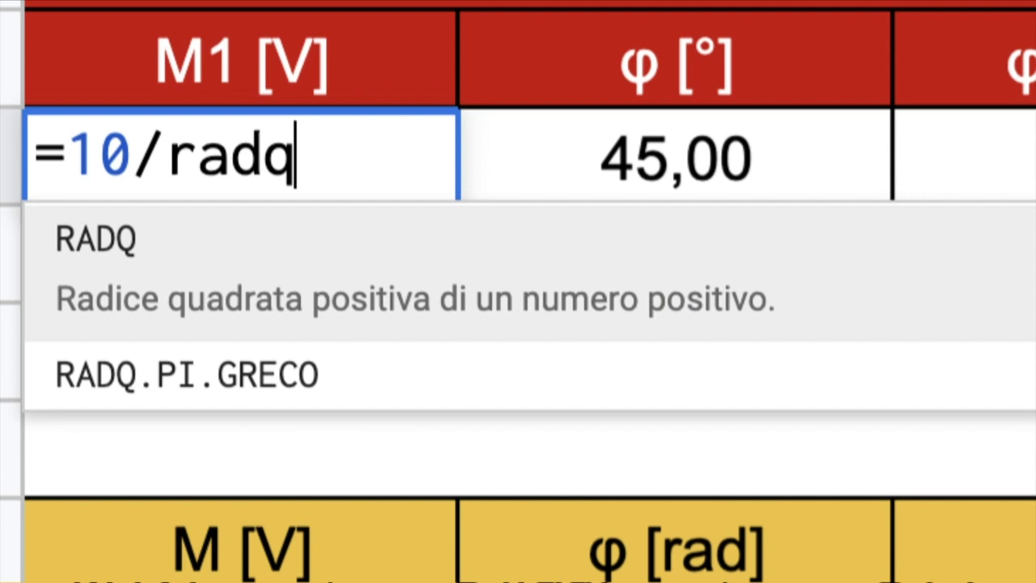
pyautogui.press('Tab')
pyautogui.write('2')
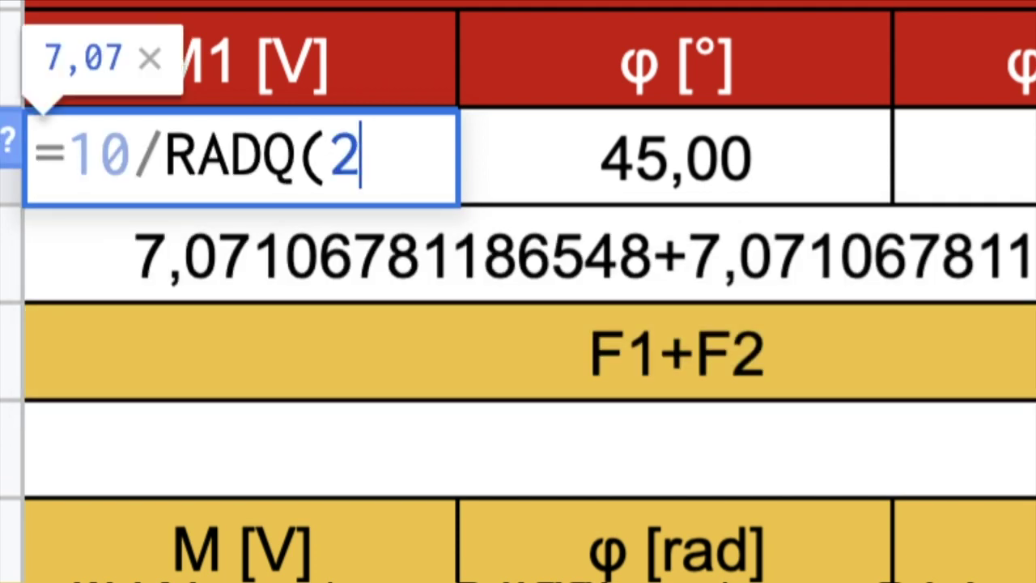
pyautogui.write(')')
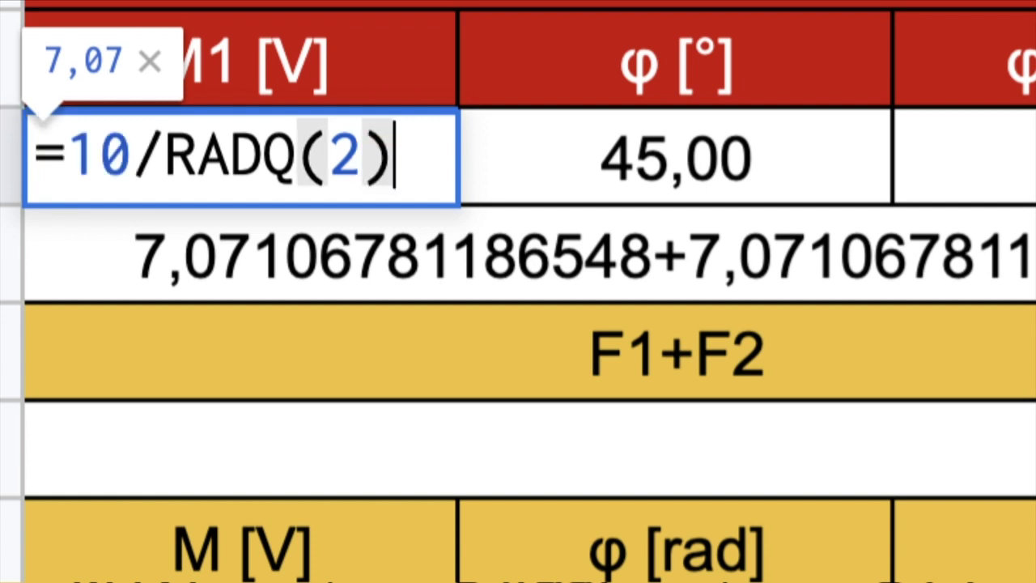
pyautogui.press('Return')
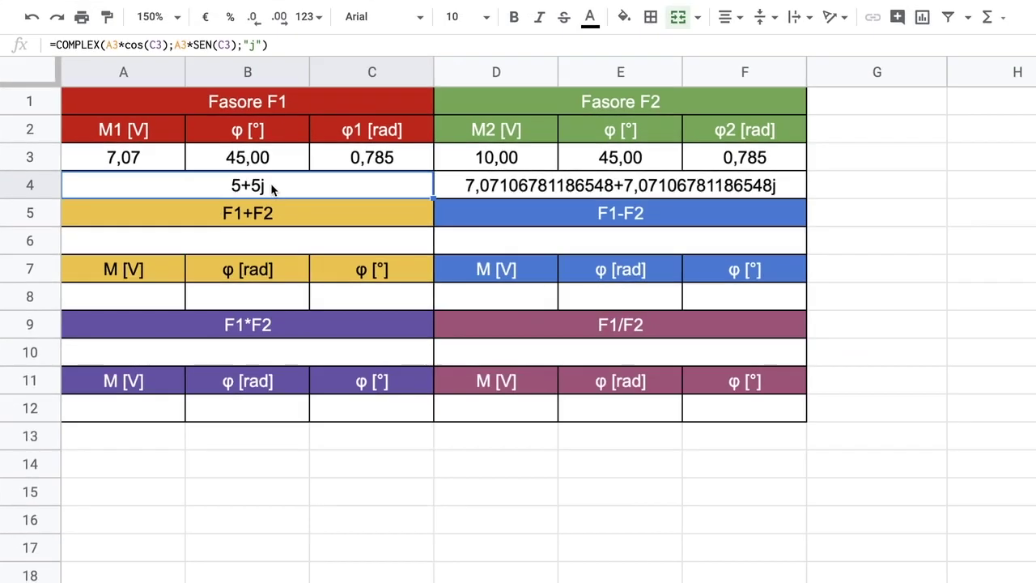
# - Set the Fasore F2 magnitude M2 to the formula =20/RADQ(2)
pyautogui.click(526, 166)
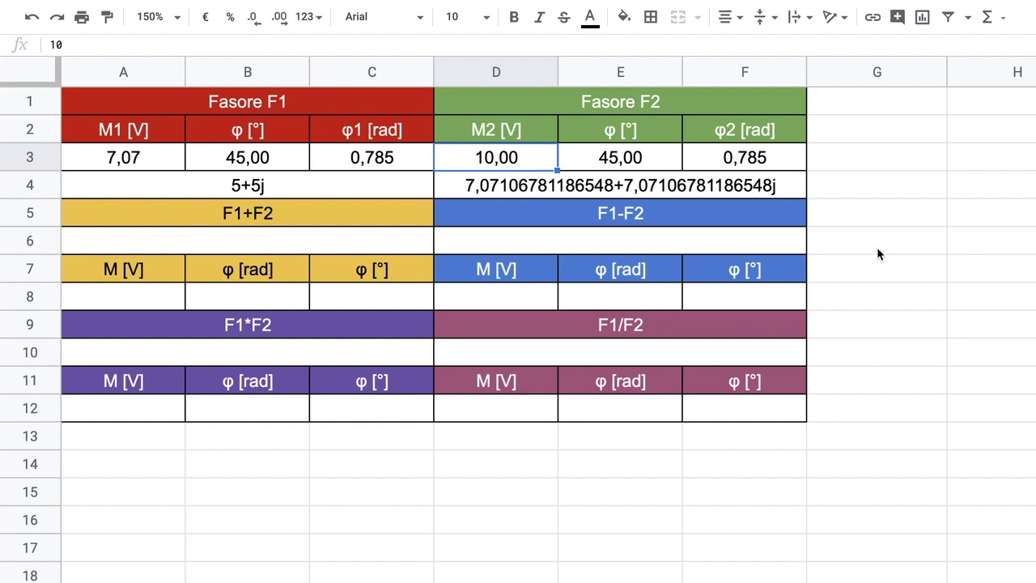
pyautogui.write('2')
pyautogui.press('BackSpace')
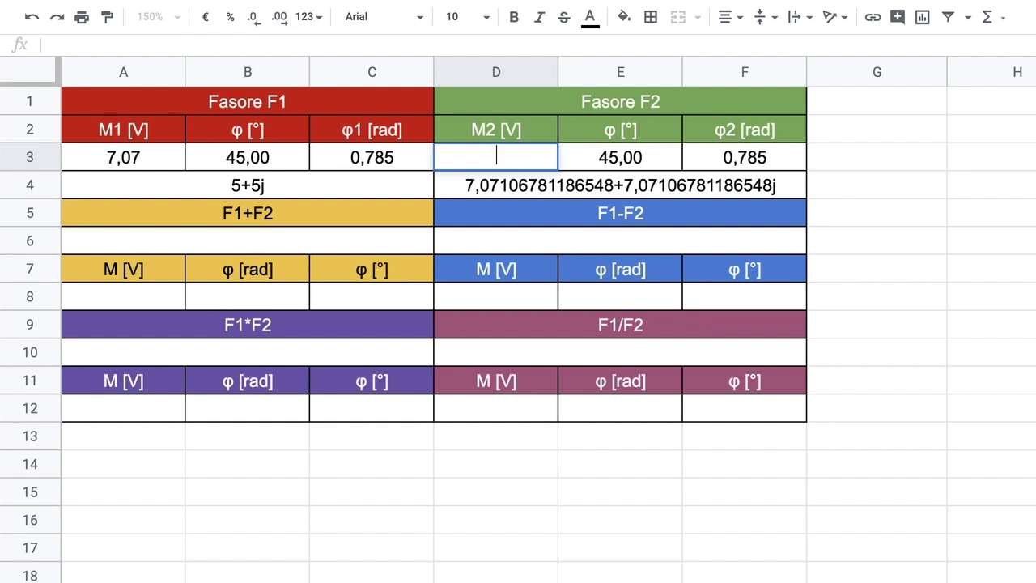
pyautogui.write('=20/radq')
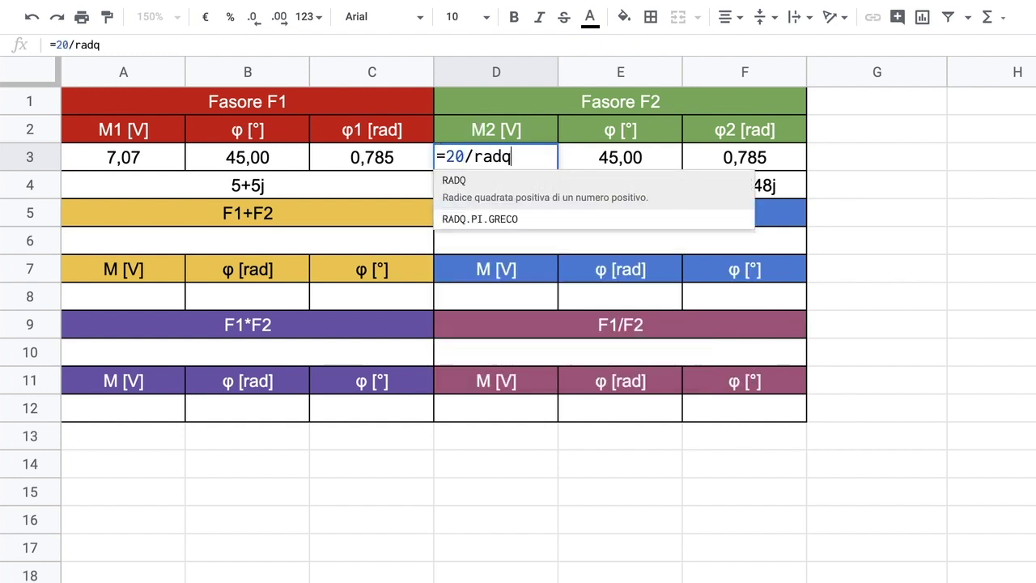
pyautogui.write('(')
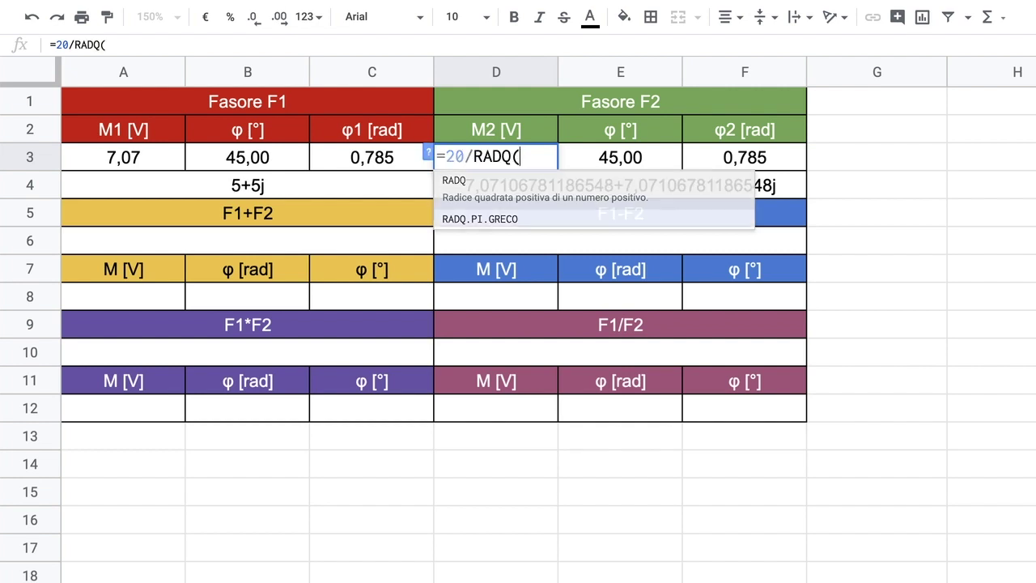
pyautogui.write('2')
pyautogui.press('Return')
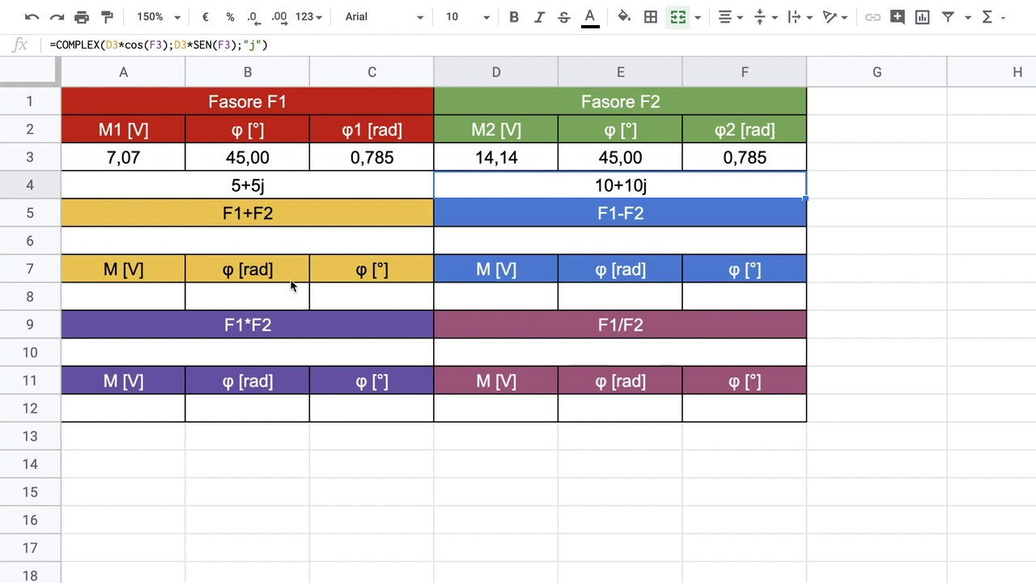
# - Enter =IMSUM(A4;D4) in the cell below the F1+F2 heading to add the two complex phasors
pyautogui.click(264, 248)
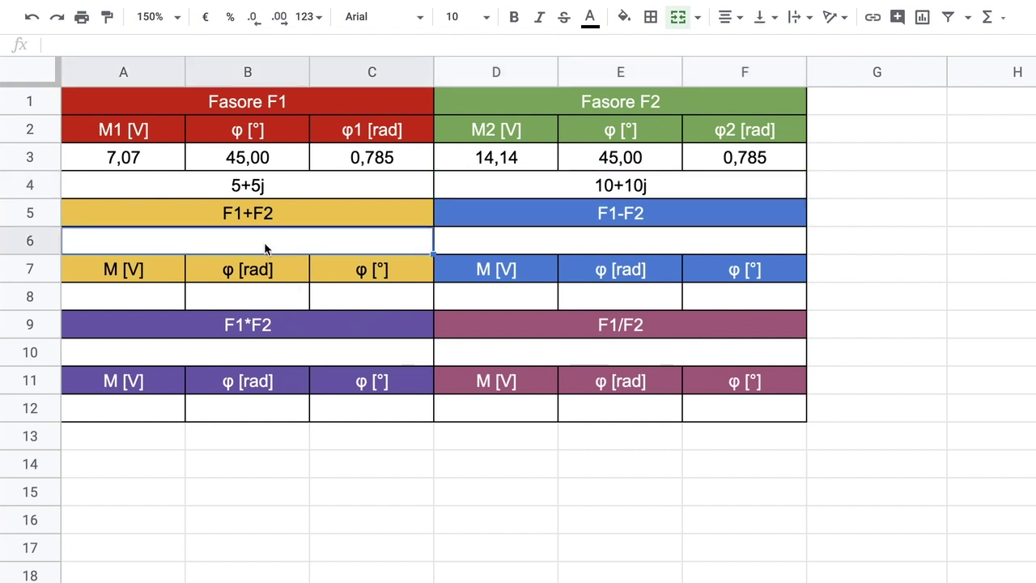
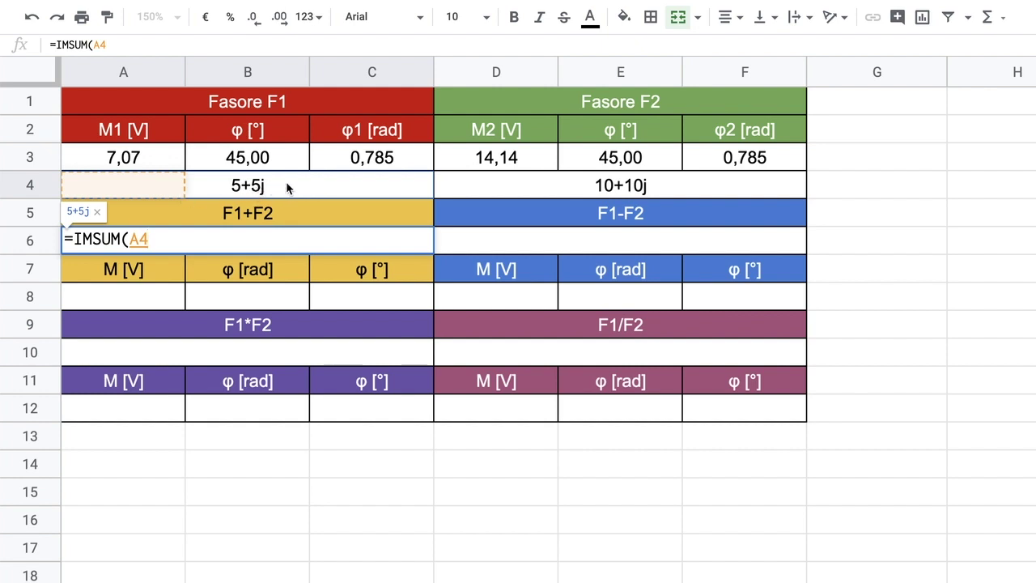
pyautogui.write(';')
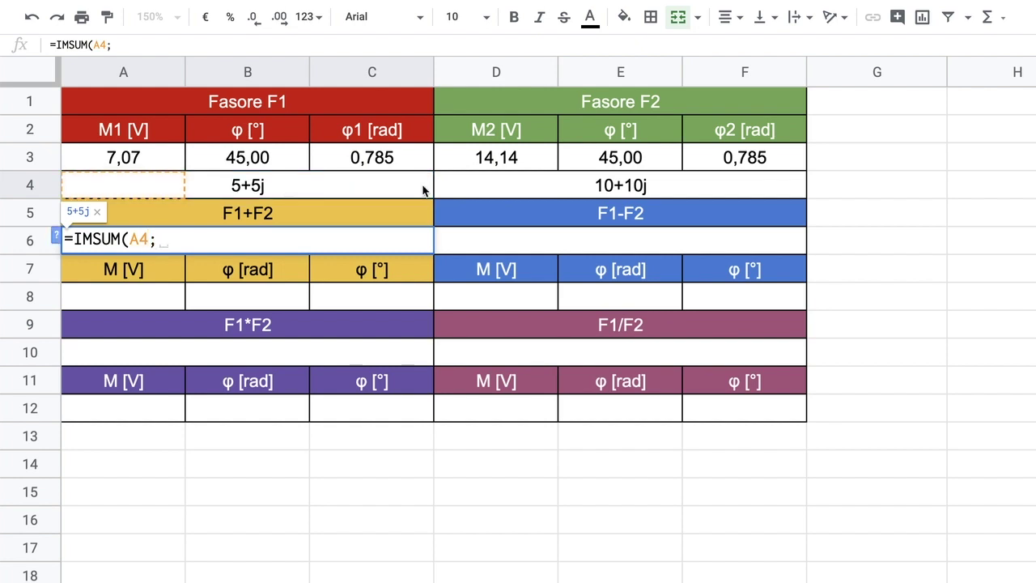
pyautogui.click(628, 192)
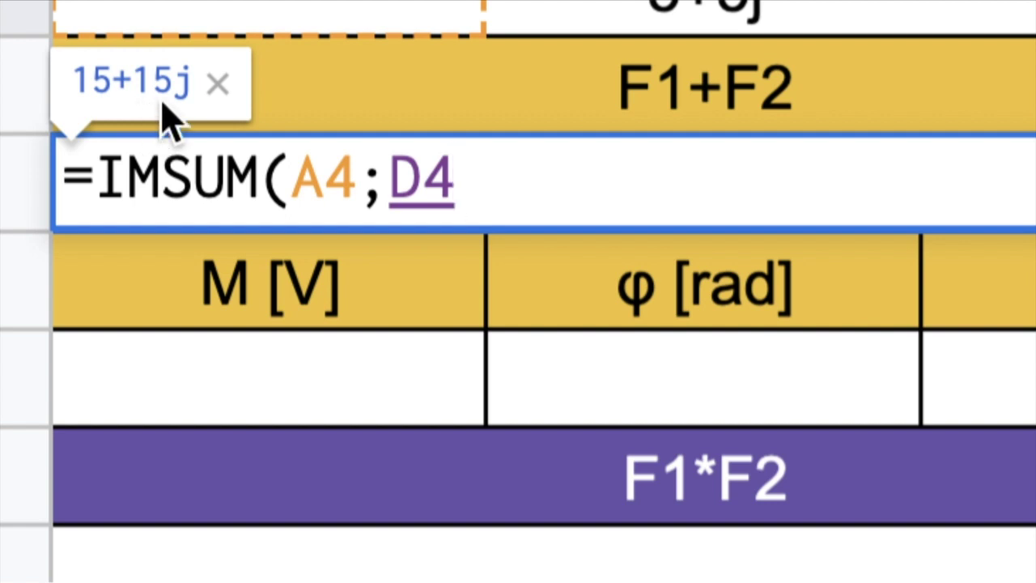
pyautogui.write(')')
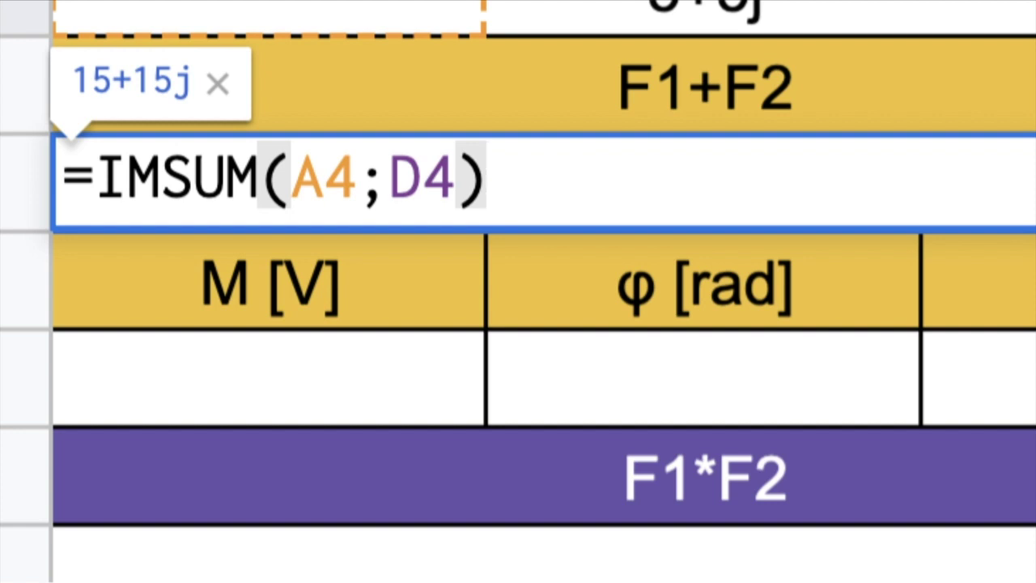
pyautogui.press('Return')
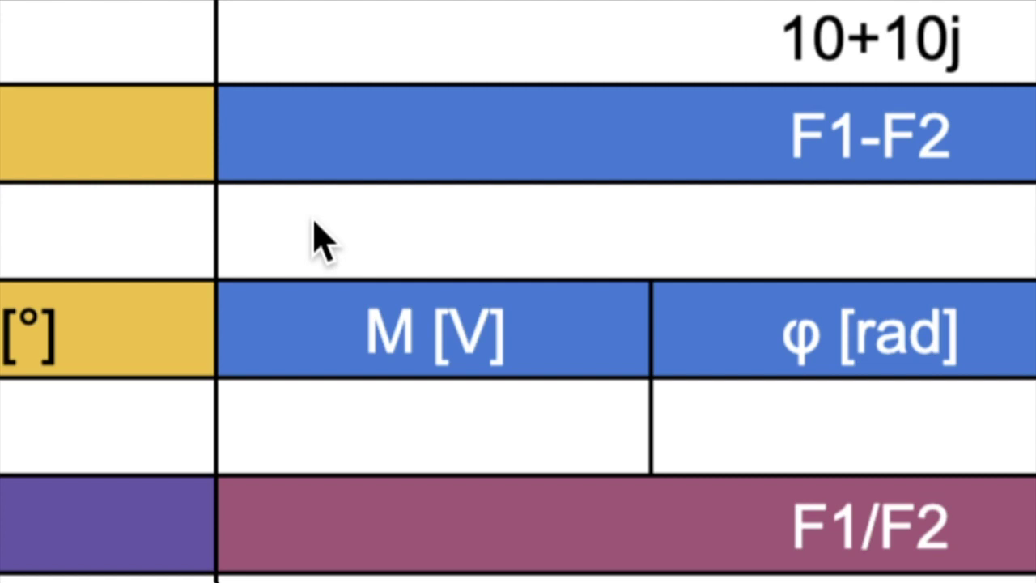
# - Enter =IMSUB(A4;D4) in the cell below the F1-F2 heading to subtract the second complex phasor from the first
pyautogui.click(321, 240)
pyautogui.write('=')
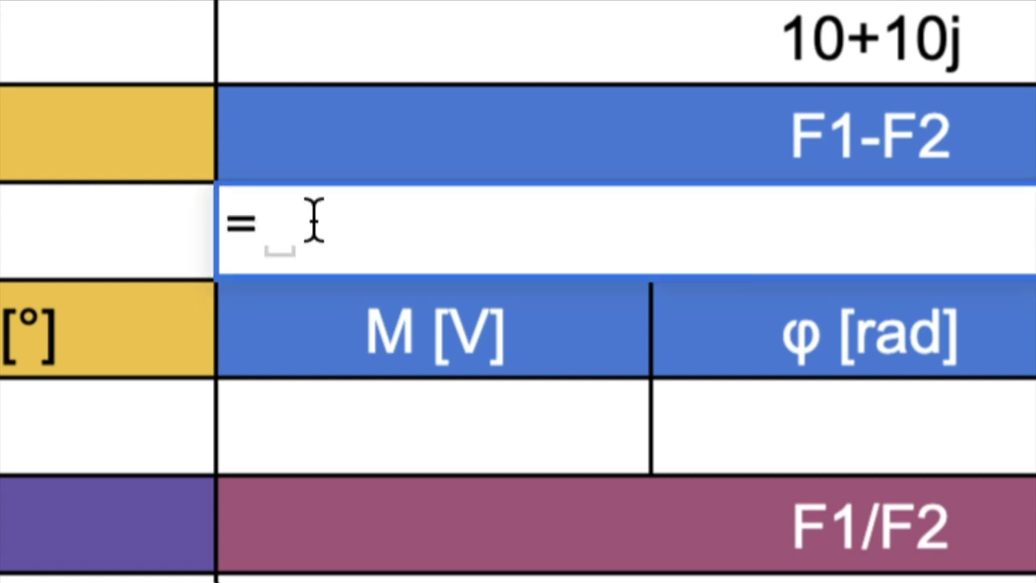
pyautogui.write('im')
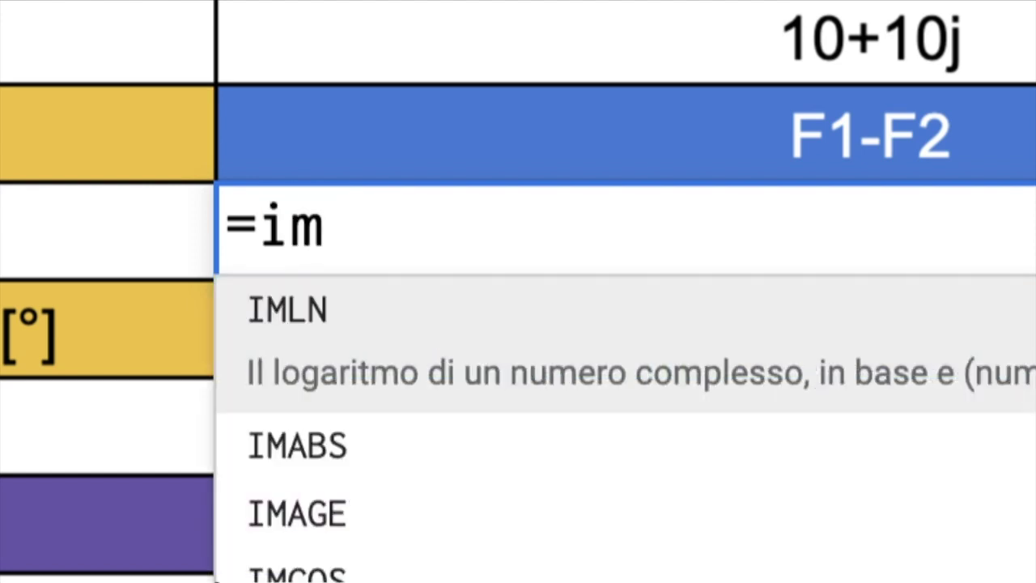
pyautogui.write('sub')
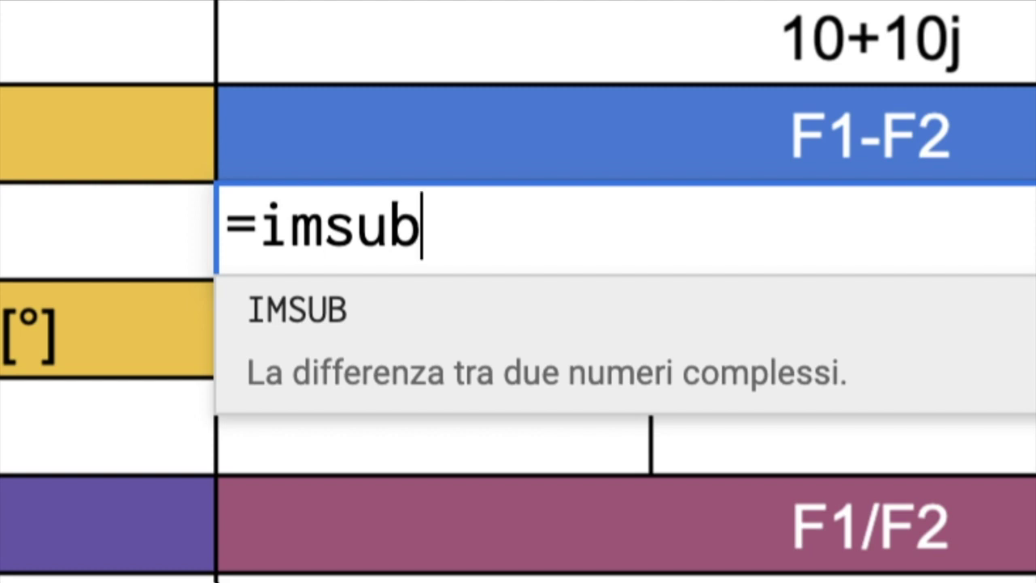
pyautogui.click(392, 306)
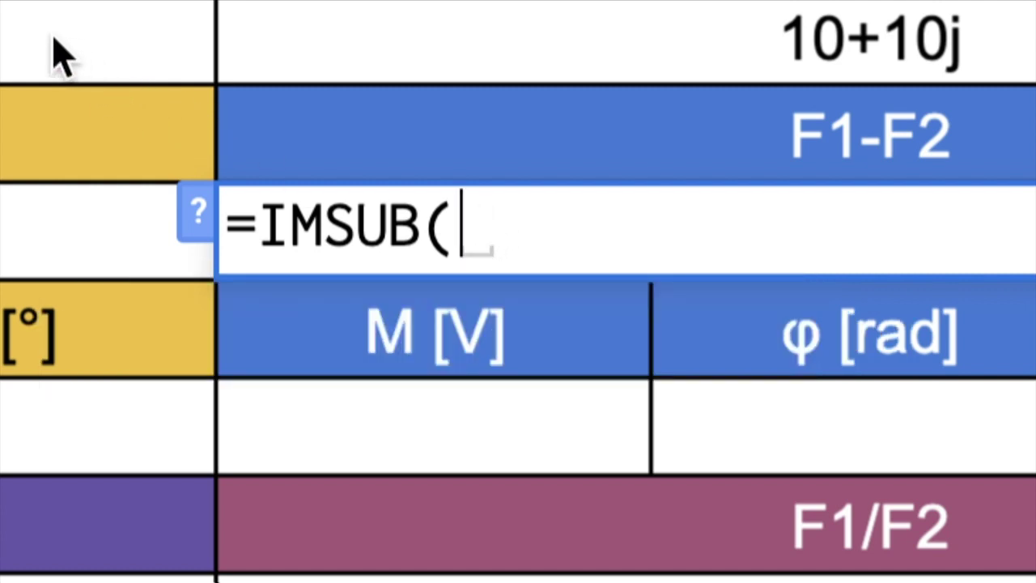
pyautogui.click(61, 55)
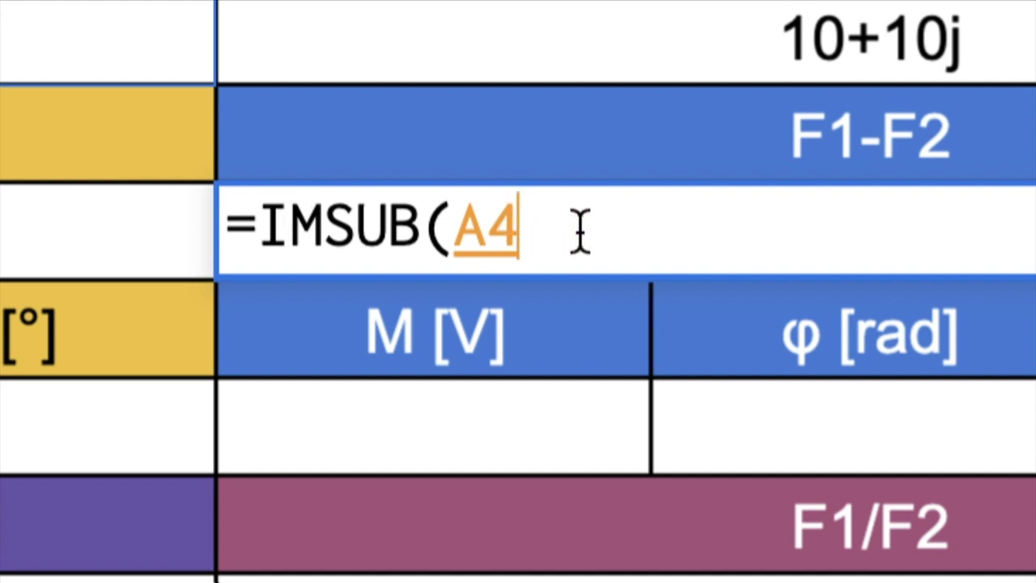
pyautogui.write(';')
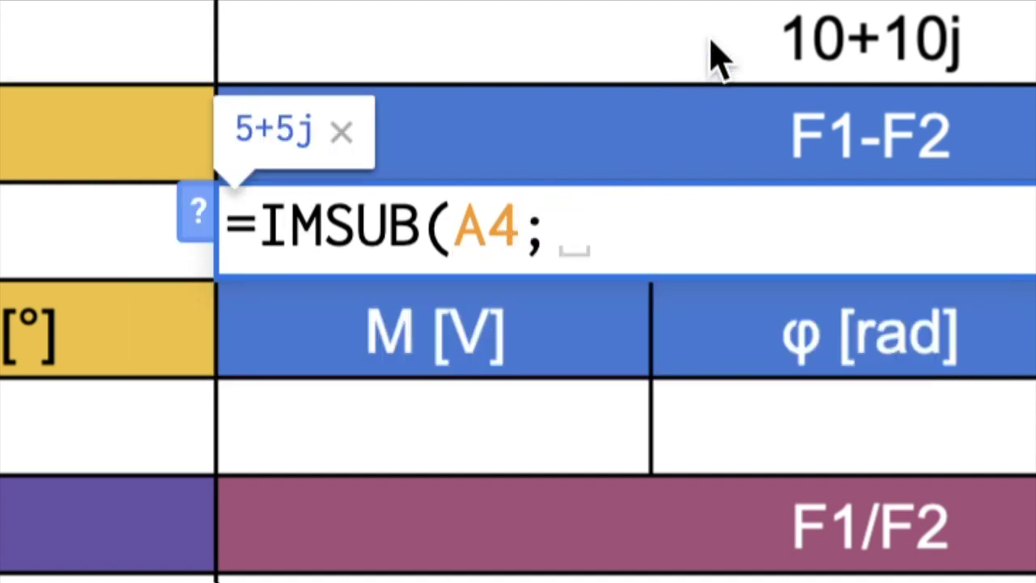
pyautogui.write('D4')
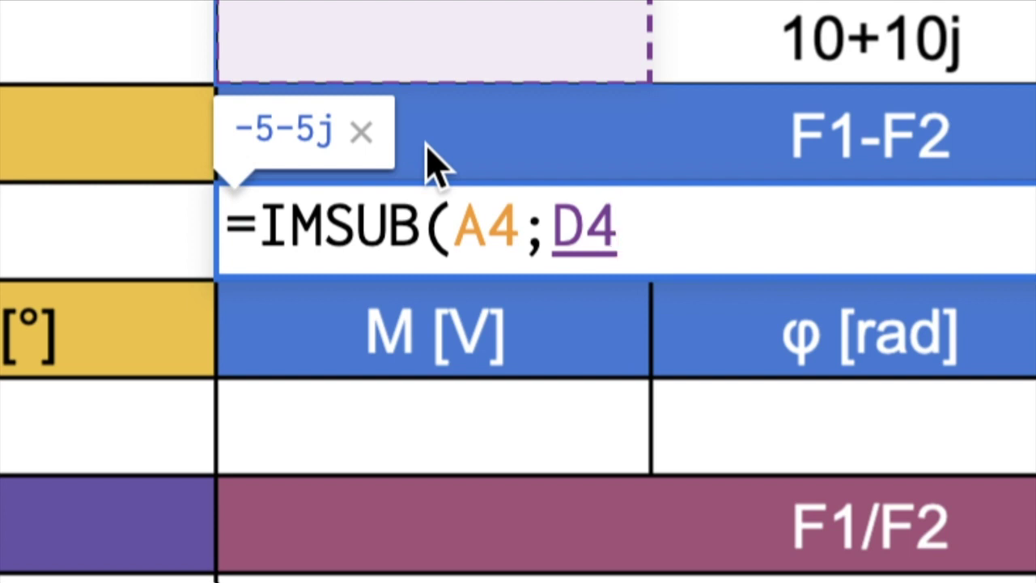
pyautogui.write(')')
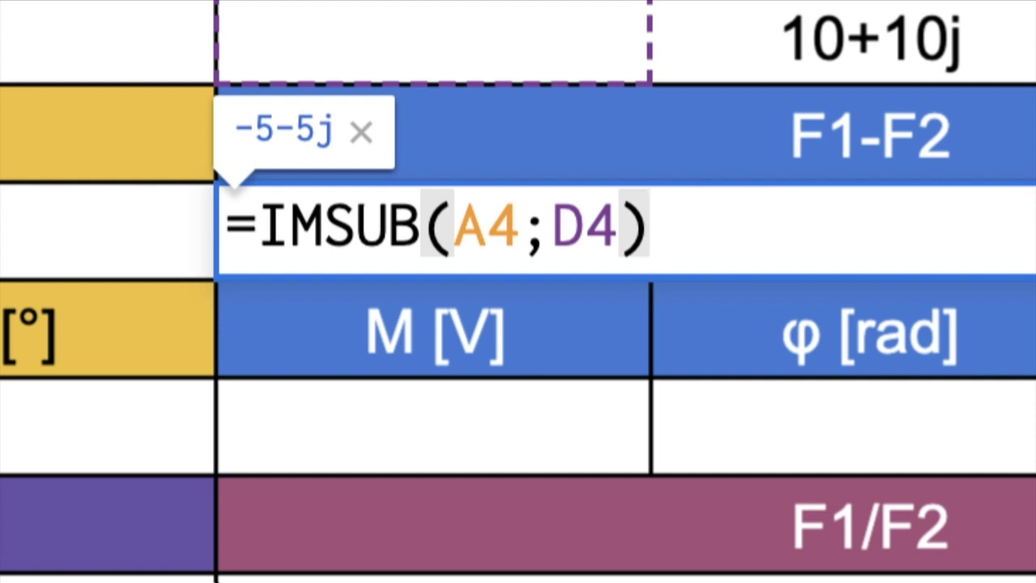
pyautogui.press('Return')
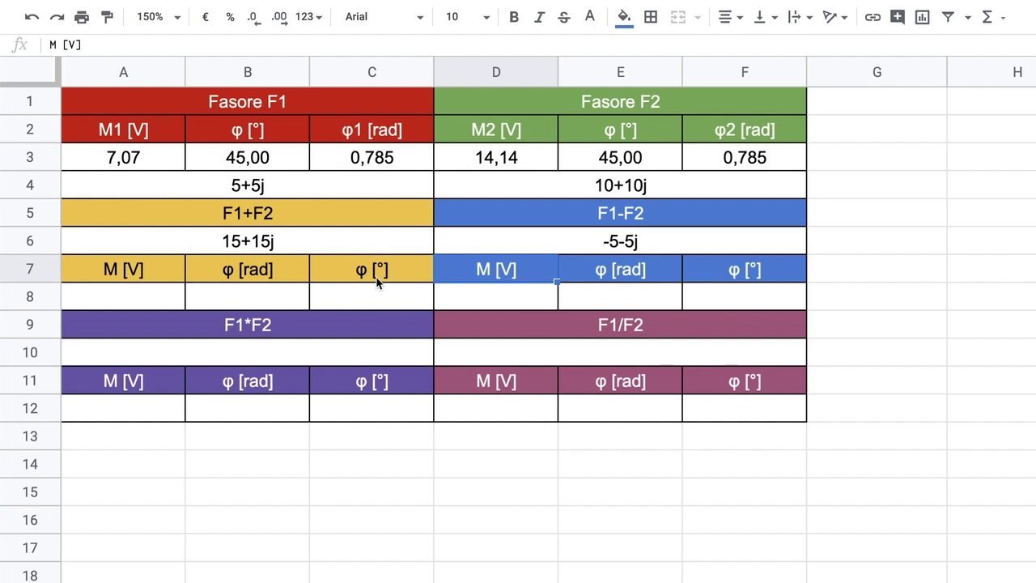
# - Calculate the magnitude of the F1+F2 sum with =IMABS(A6) in the cell below its M [V] heading
pyautogui.click(78, 303)
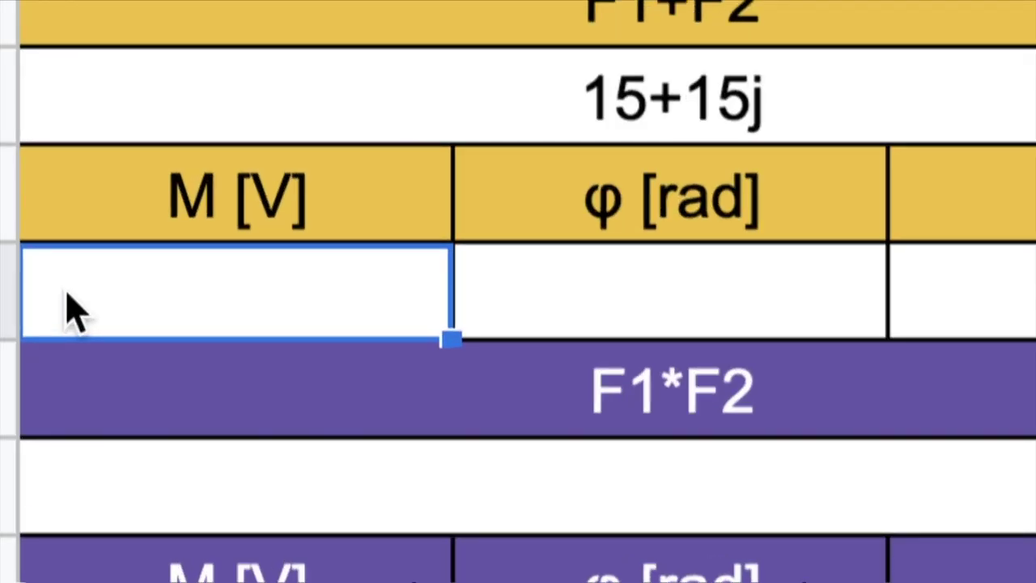
pyautogui.write('=')
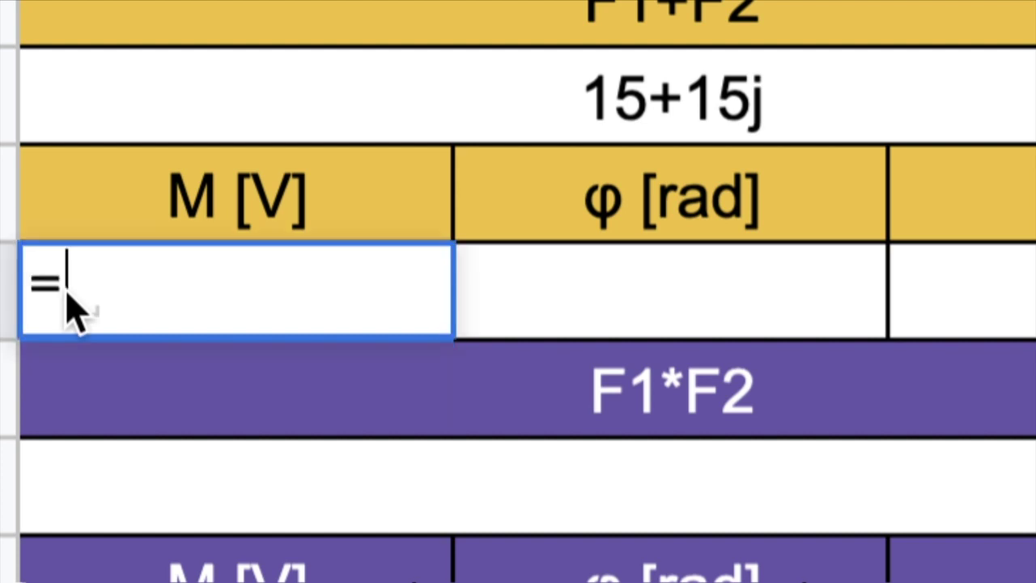
pyautogui.write('im')
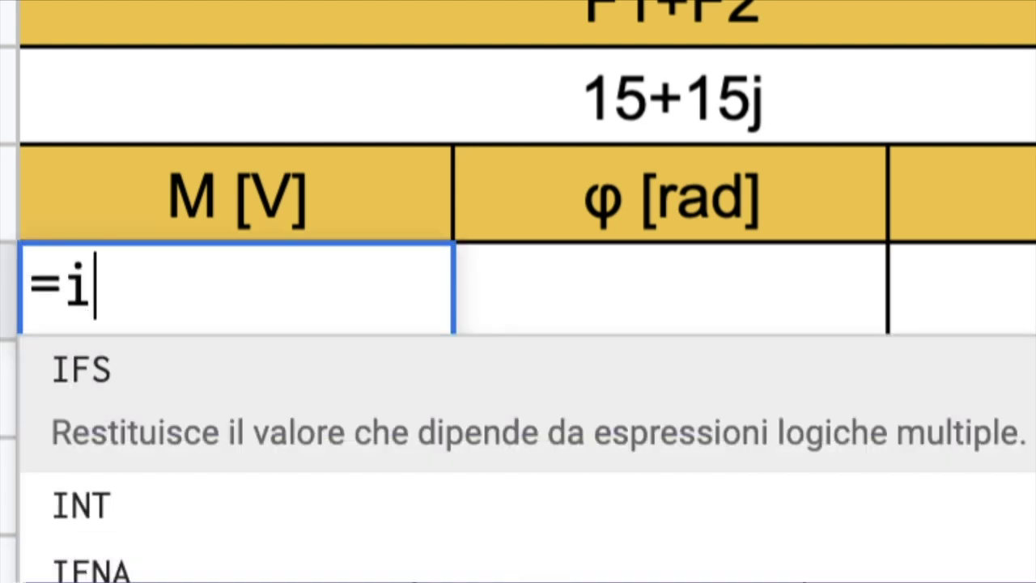
pyautogui.write('abs')
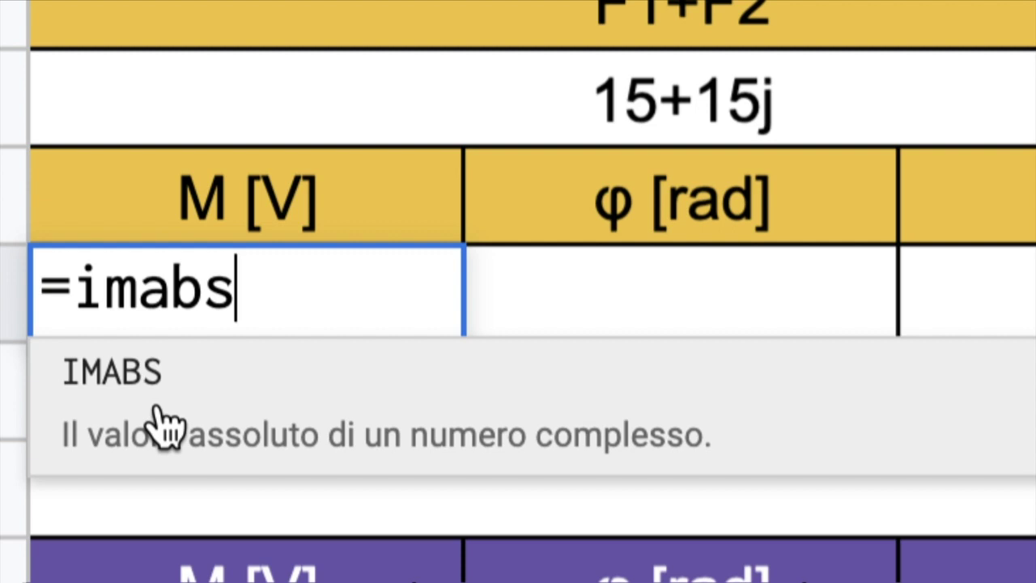
pyautogui.click(166, 422)
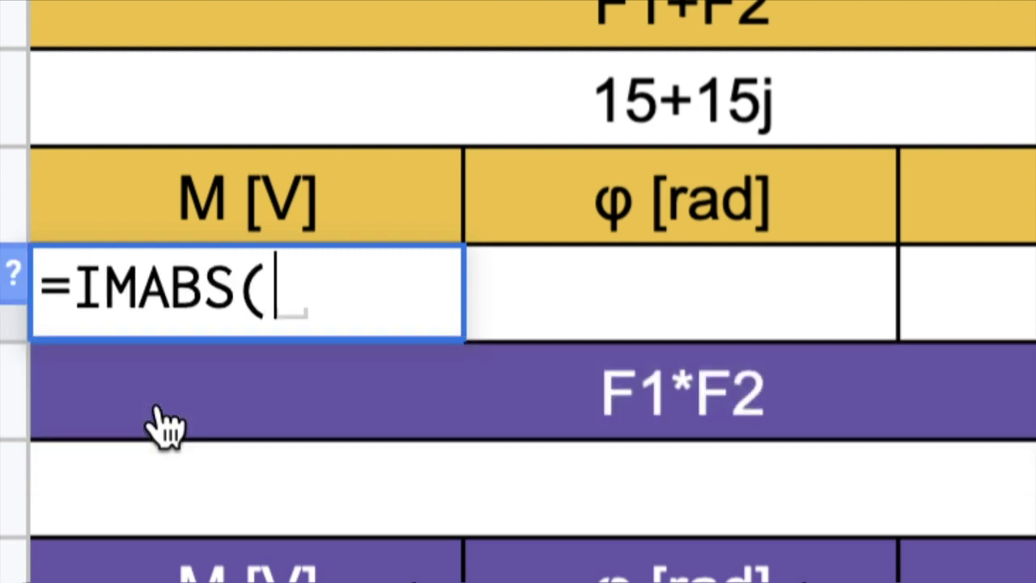
pyautogui.click(660, 125)
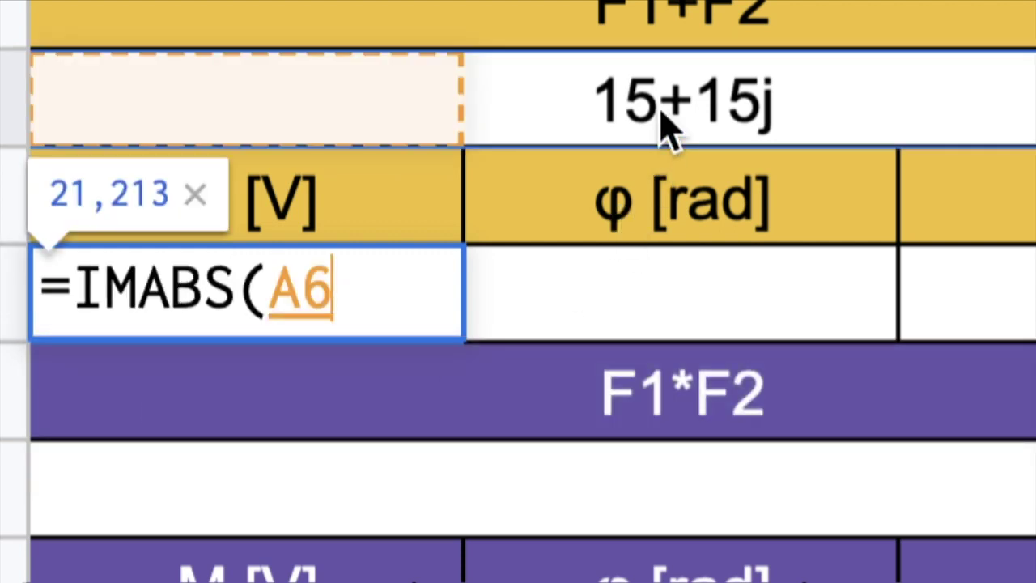
pyautogui.write(')')
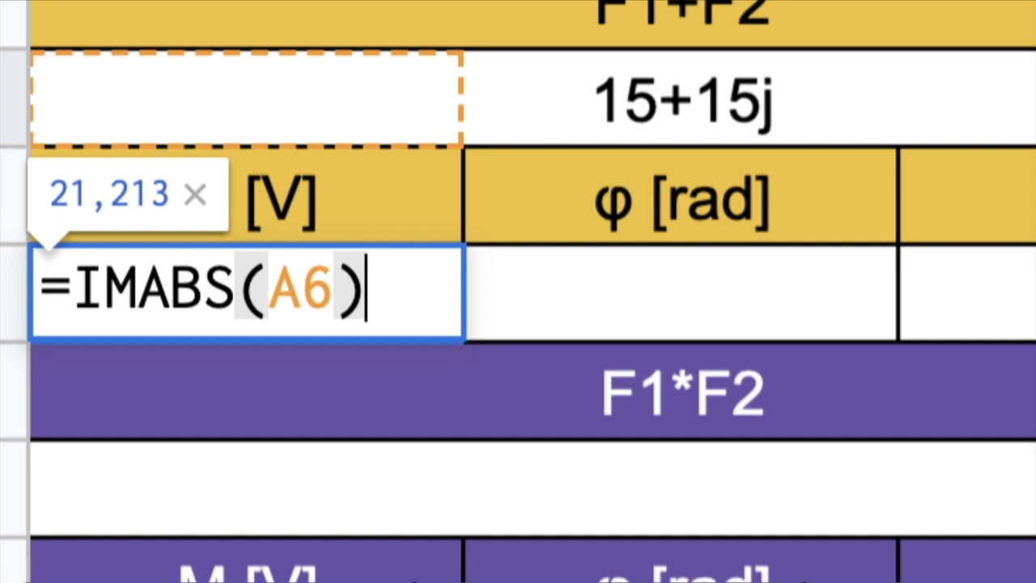
pyautogui.press('Return')
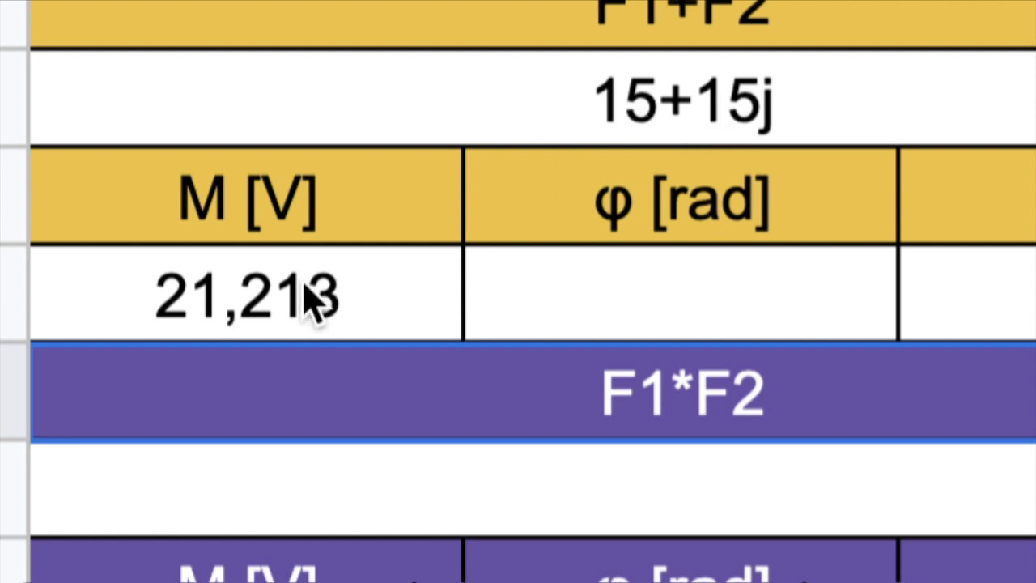
# - Calculate the F1+F2 angle in radians with =IMARGUMENT(A6) in the cell below its φ [rad] heading
pyautogui.click(640, 312)
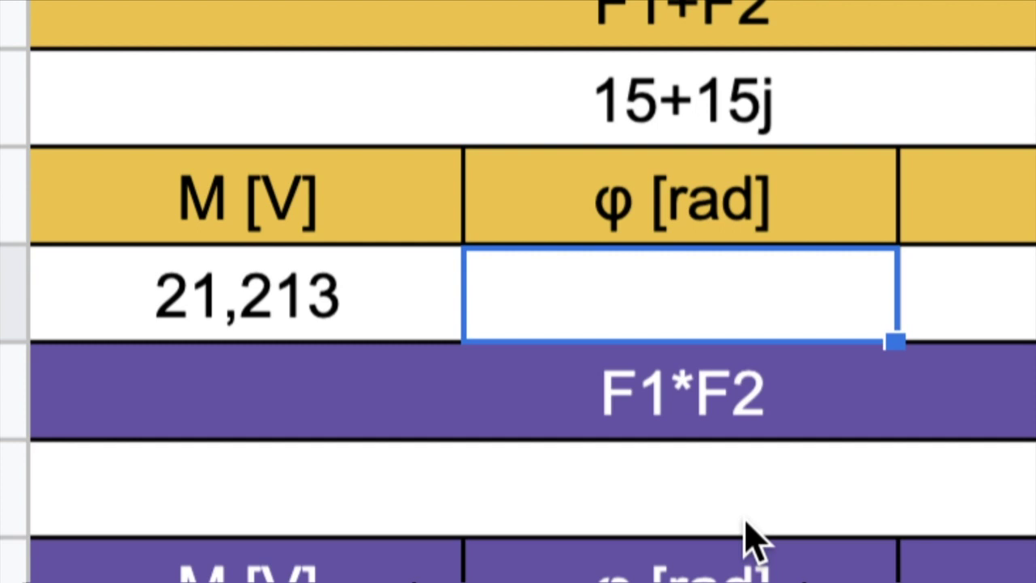
pyautogui.write('=i')
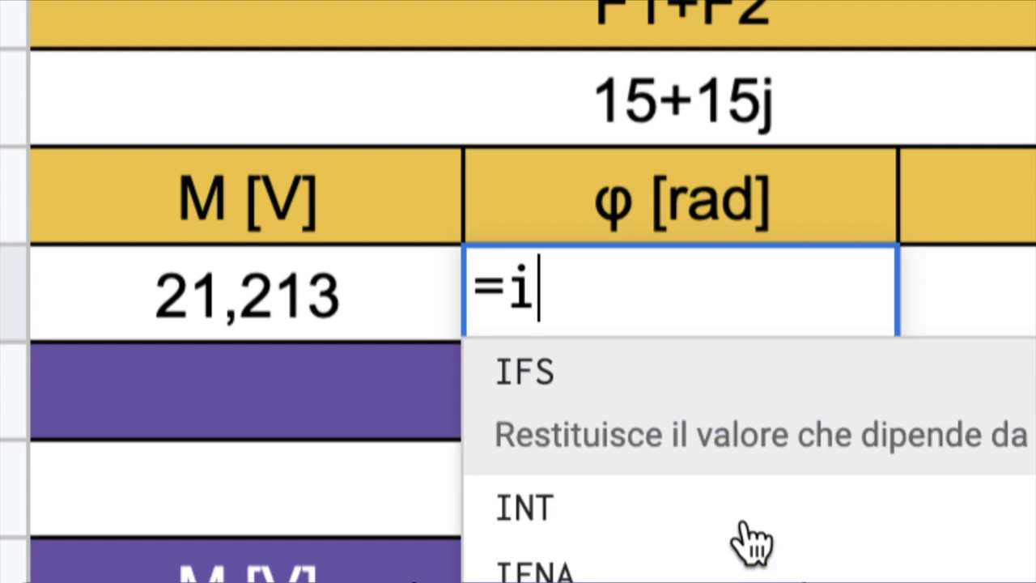
pyautogui.write('m')
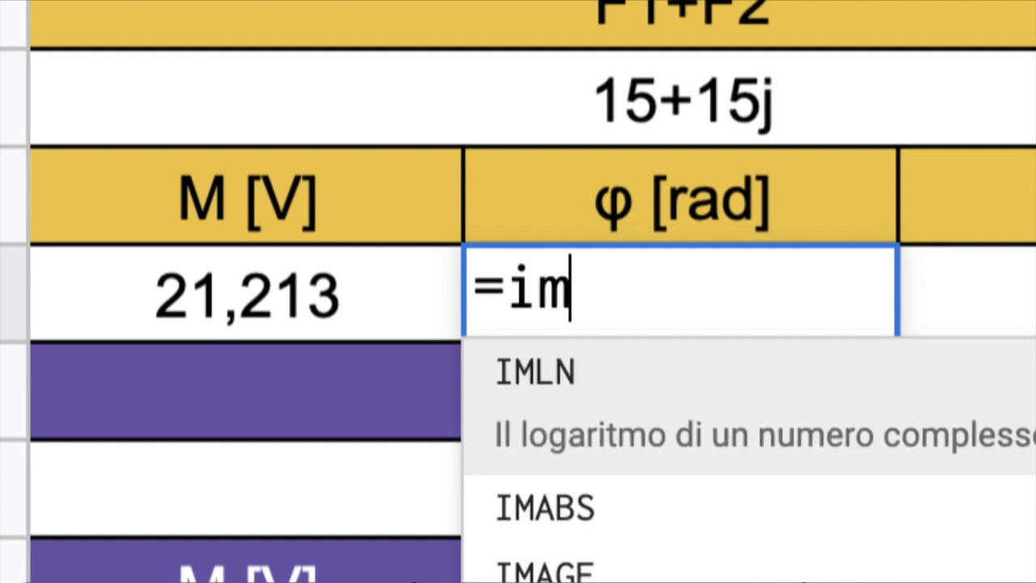
pyautogui.write('arg')
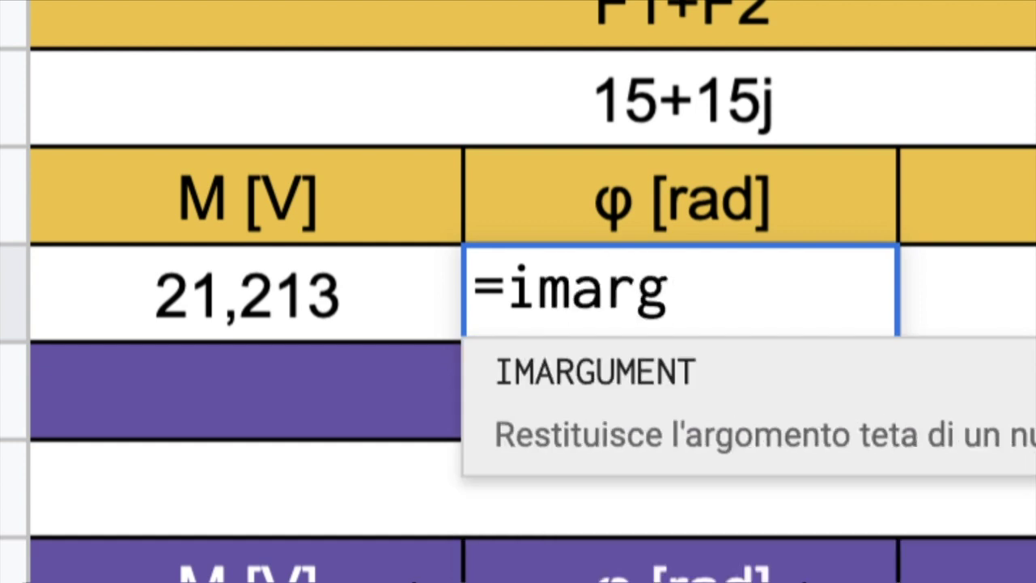
pyautogui.click(625, 397)
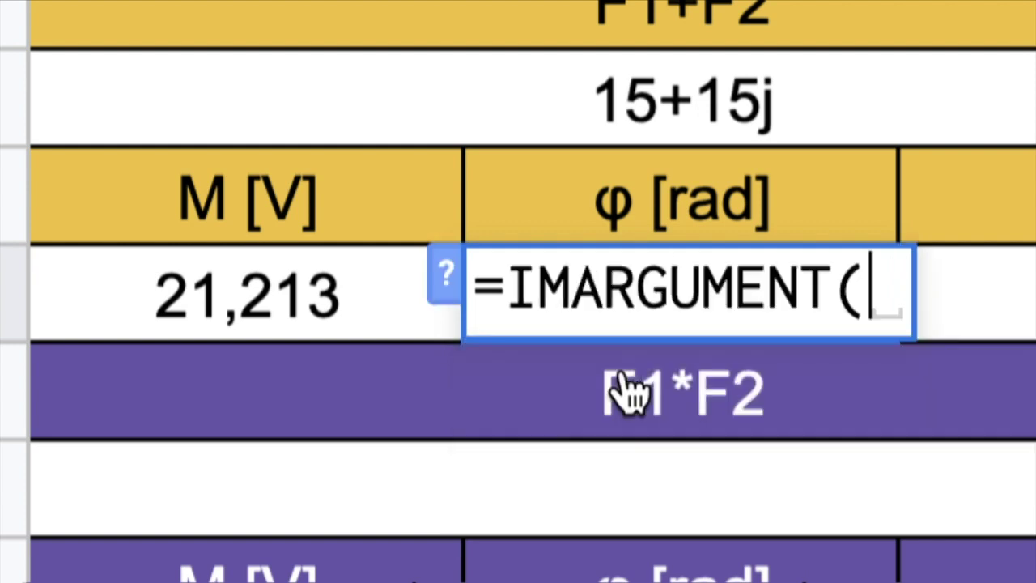
pyautogui.click(451, 116)
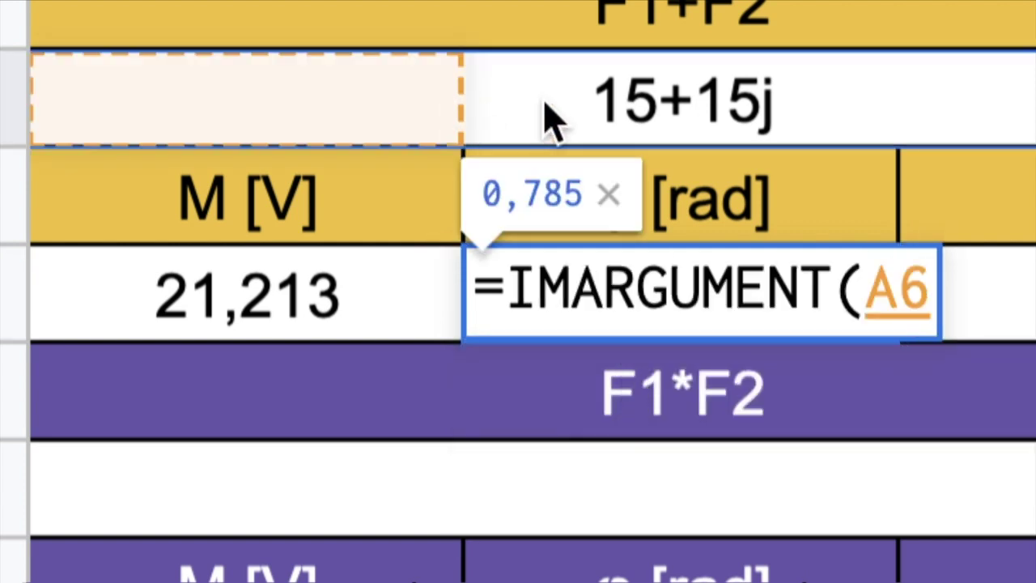
pyautogui.write(')')
pyautogui.press('Return')
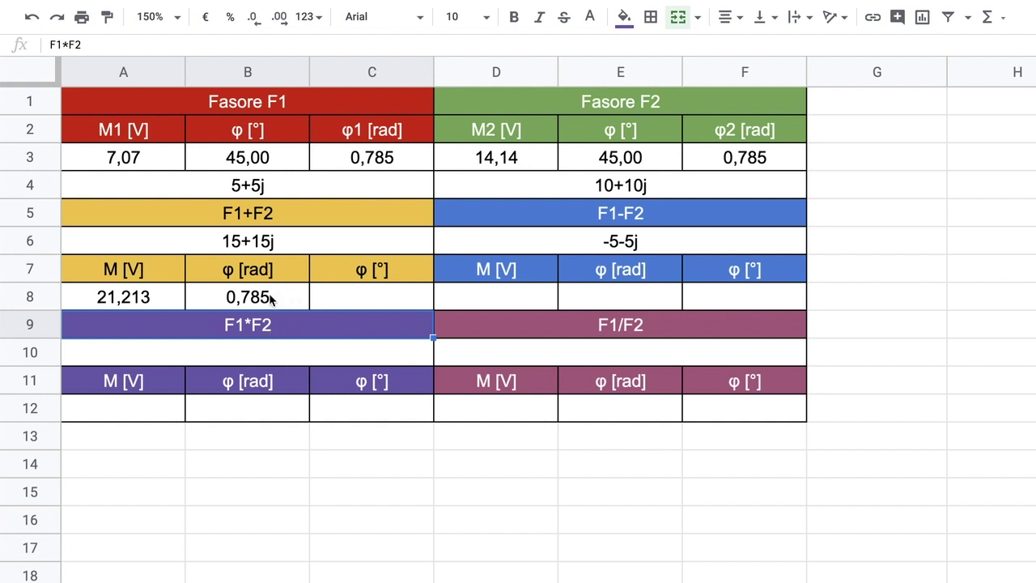
# - Convert the F1+F2 angle to degrees with =B8*180/PI.GRECO() in the cell below its φ [°] heading
pyautogui.click(373, 298)
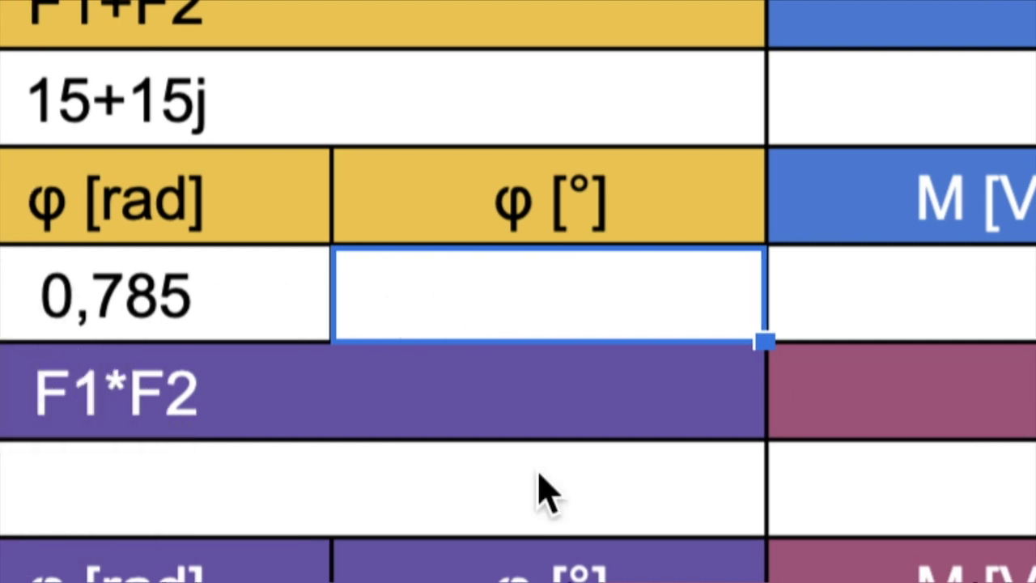
pyautogui.write('=')
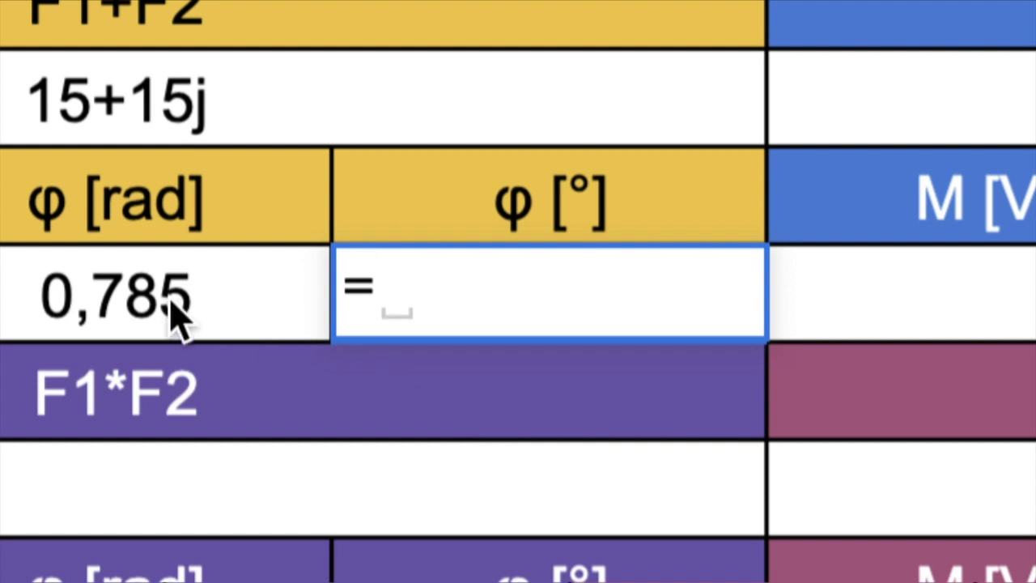
pyautogui.click(113, 300)
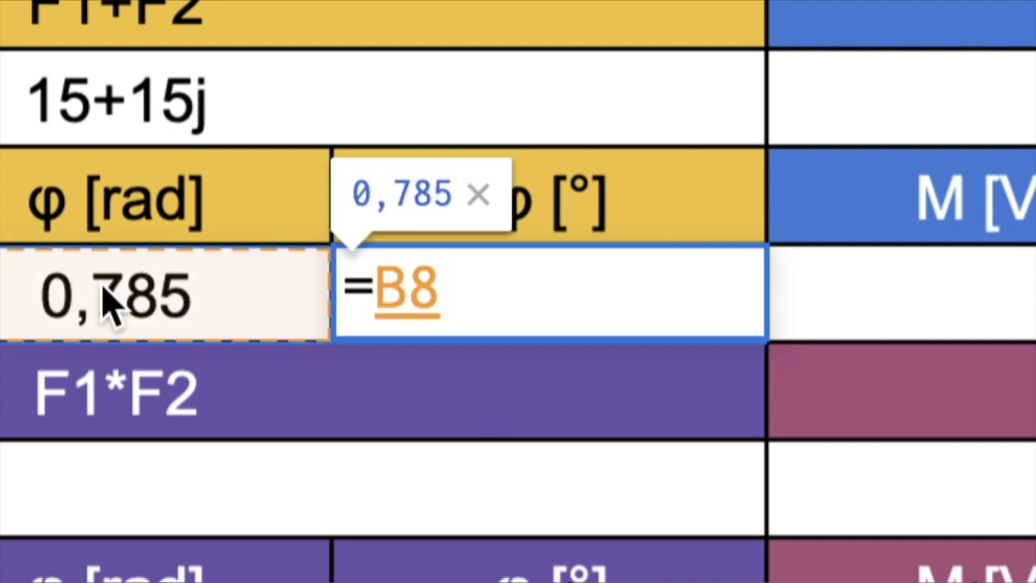
pyautogui.write('*18')
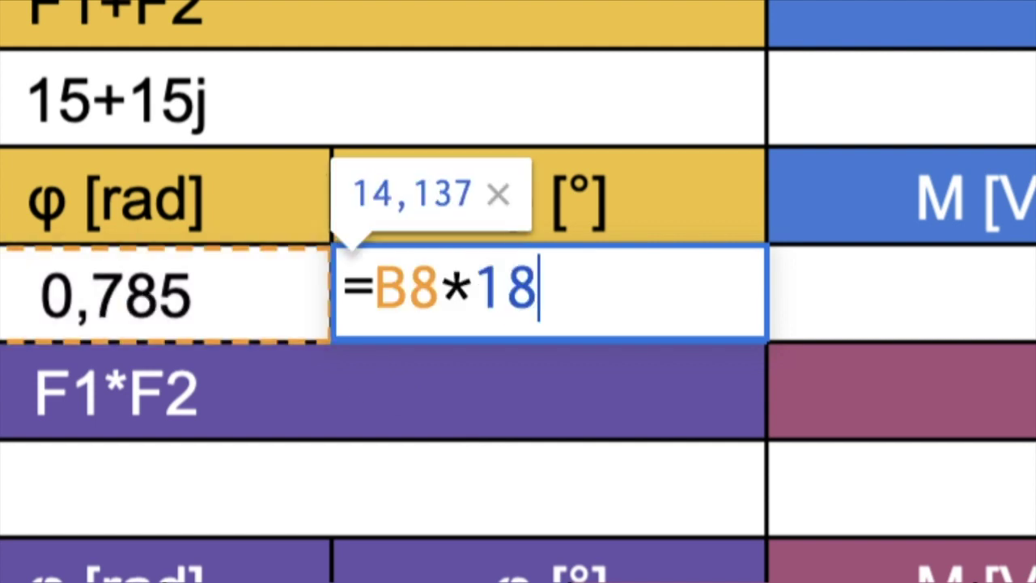
pyautogui.write('0/pi.')
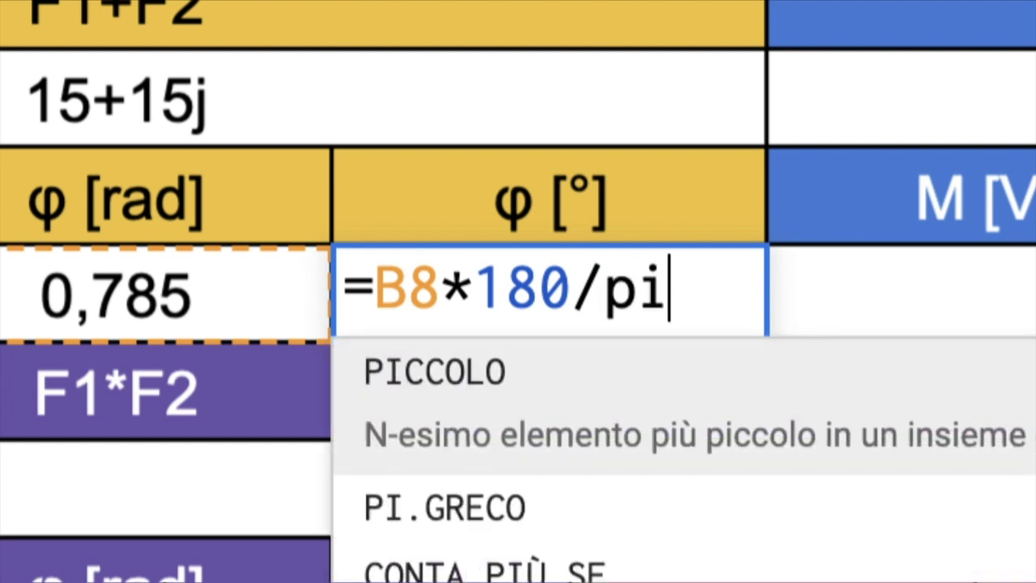
pyautogui.press('Tab')
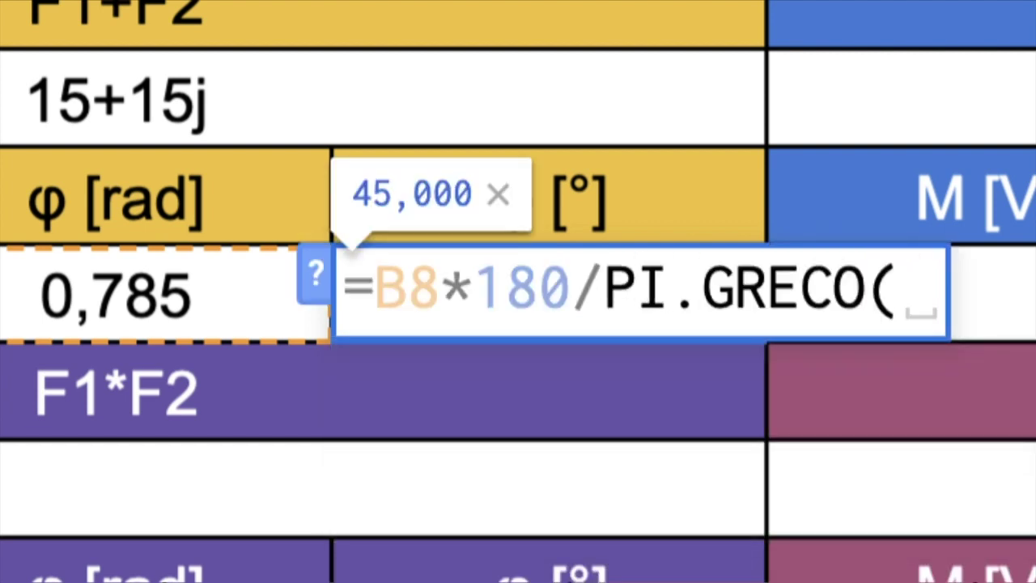
pyautogui.press('Return')
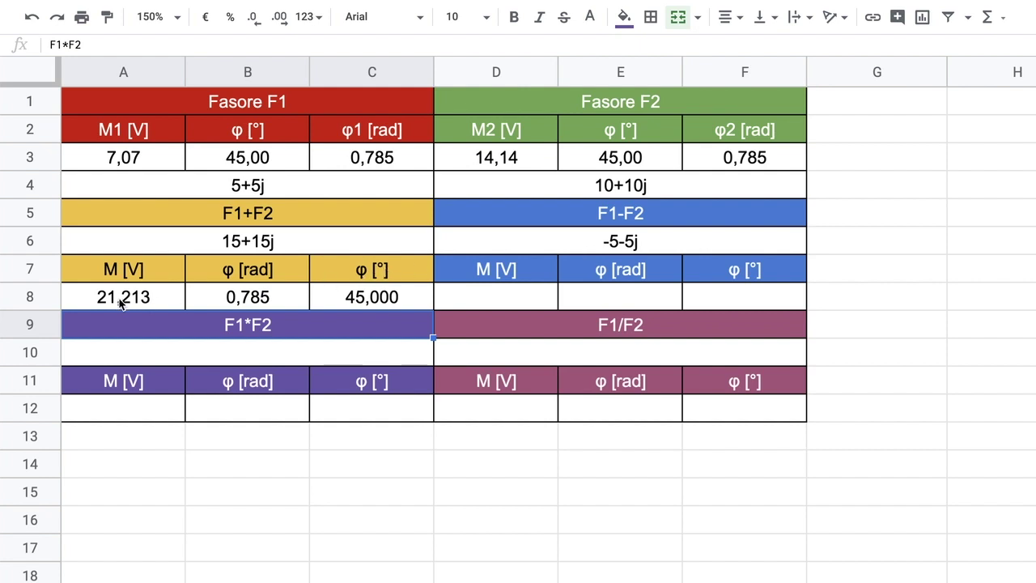
# - Copy the F1+F2 magnitude and angle formulas from A8:C8 into D8:F8 for F1-F2, and check the pasted formulas
pyautogui.moveTo(120, 302); pyautogui.dragTo(369, 305)
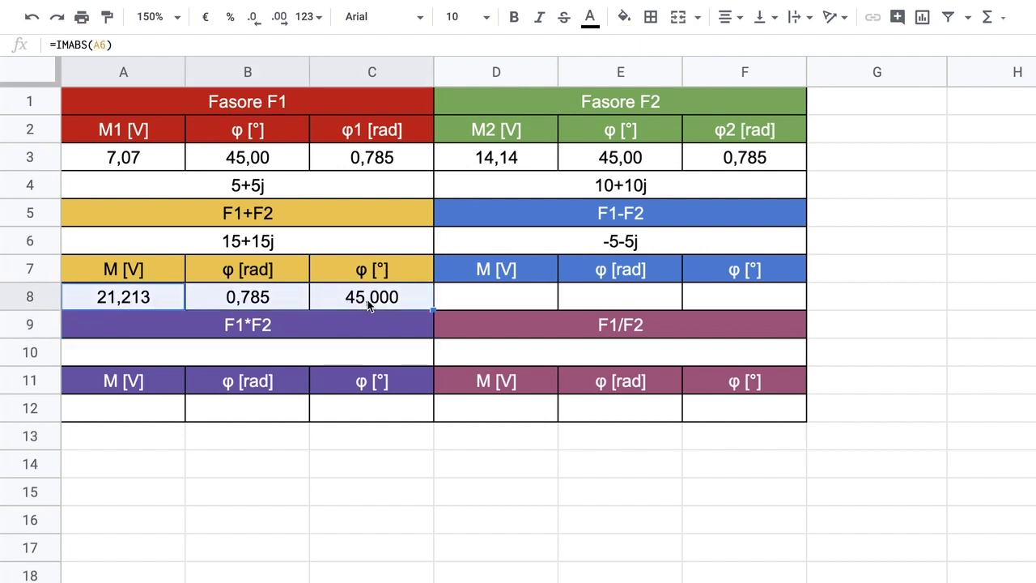
pyautogui.rightClick(369, 305)
pyautogui.click(488, 349)
pyautogui.click(514, 297)
pyautogui.rightClick(513, 297)
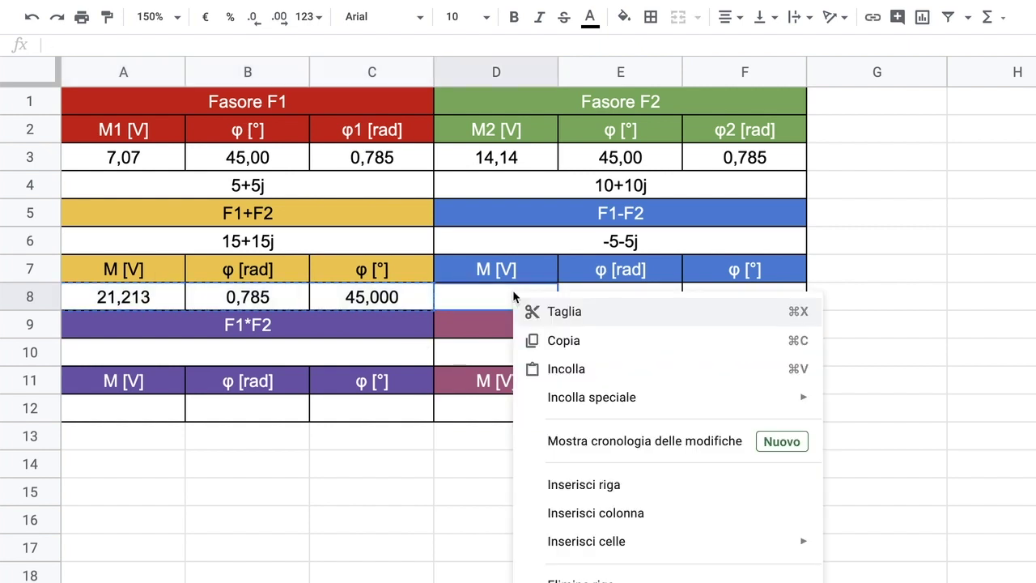
pyautogui.click(557, 366)
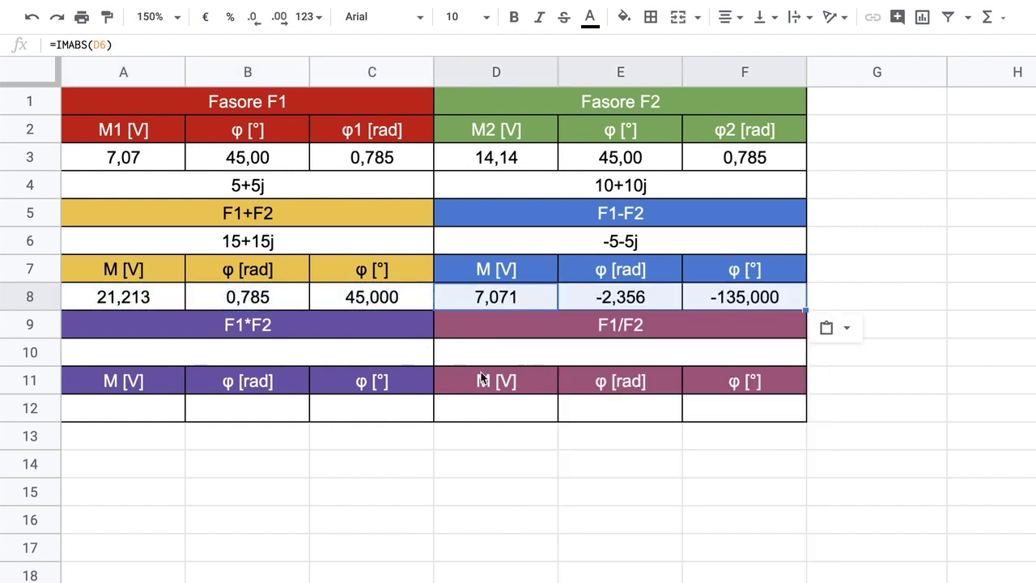
pyautogui.click(520, 301)
pyautogui.click(578, 300)
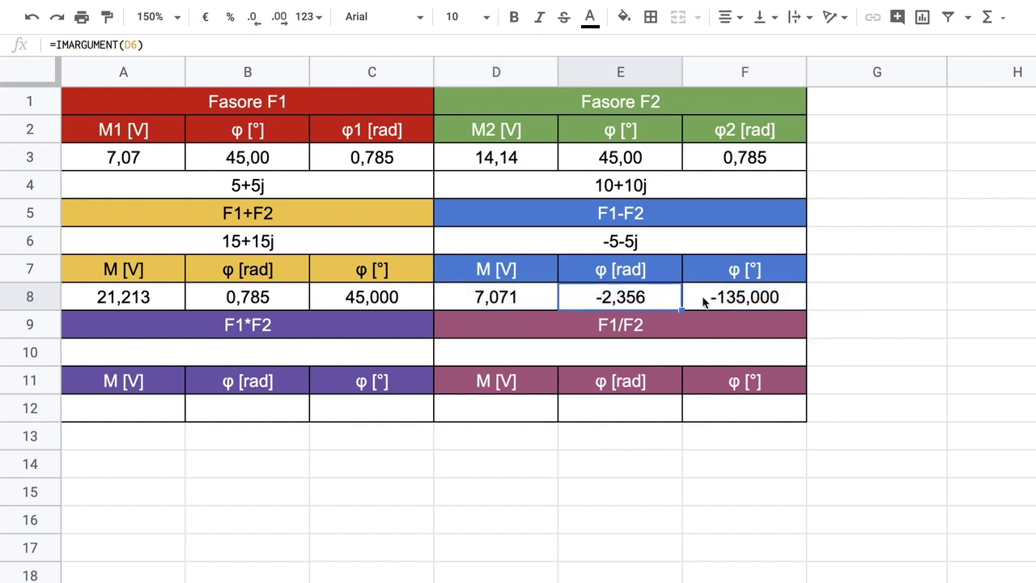
pyautogui.click(704, 301)
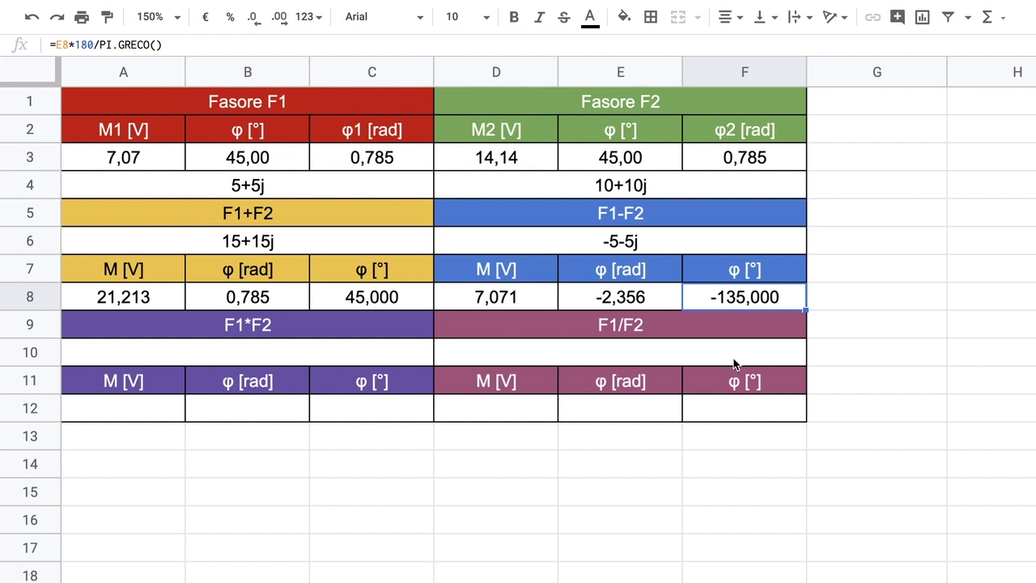
pyautogui.click(504, 304)
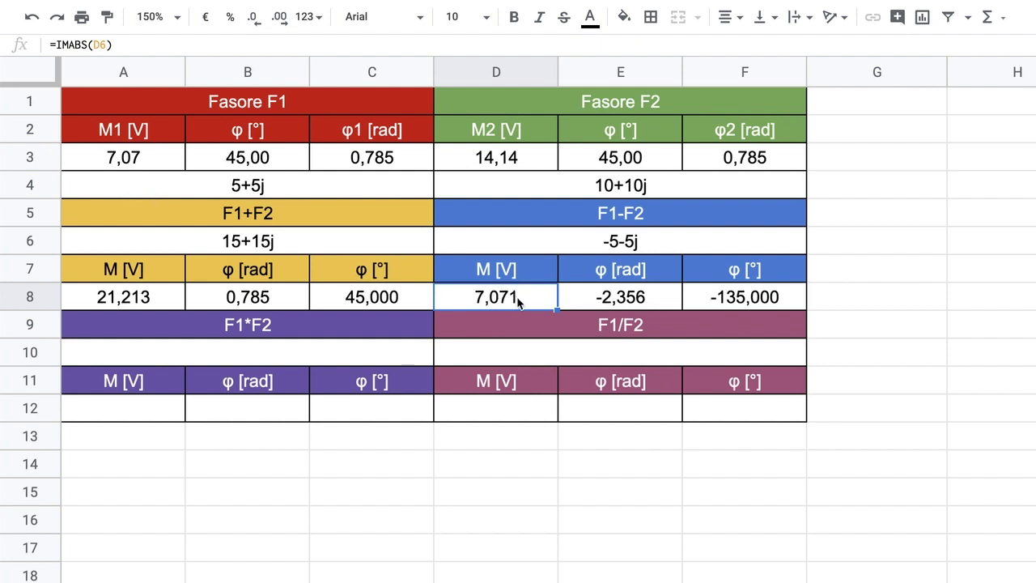
# - Display the M1 and M2 magnitudes of phasors F1 and F2 with three decimal places
pyautogui.click(120, 160)
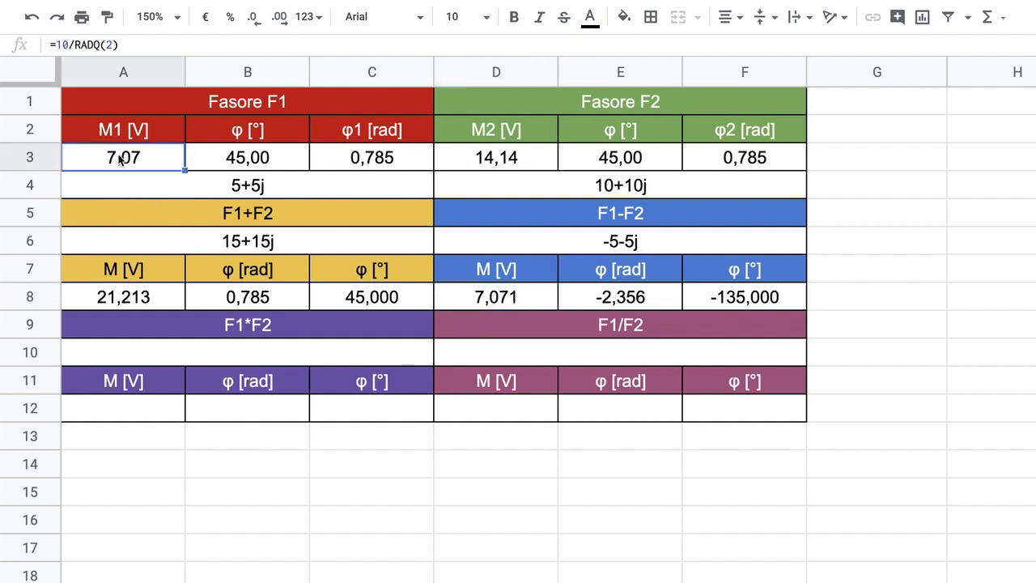
pyautogui.click(279, 16)
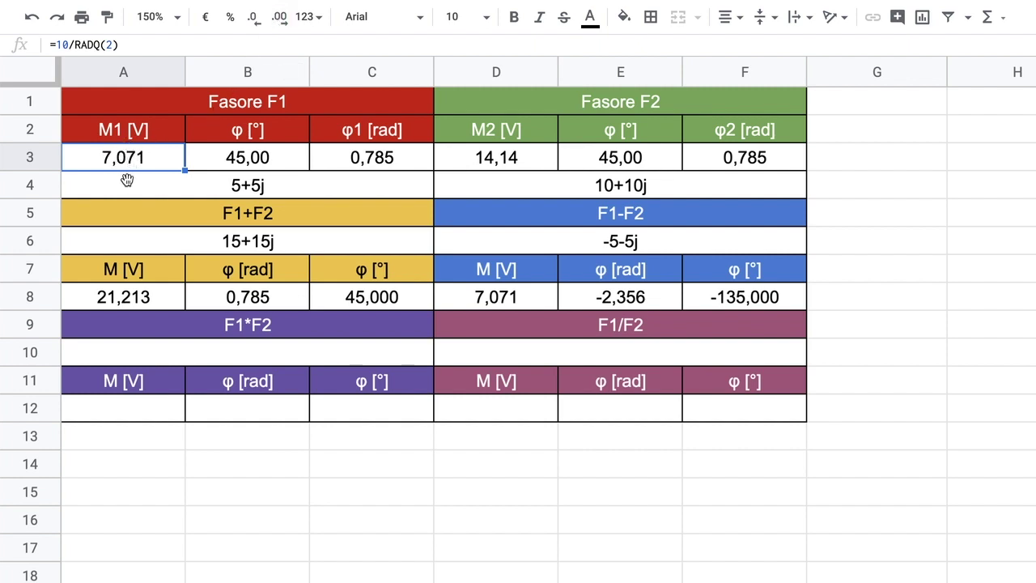
pyautogui.click(528, 158)
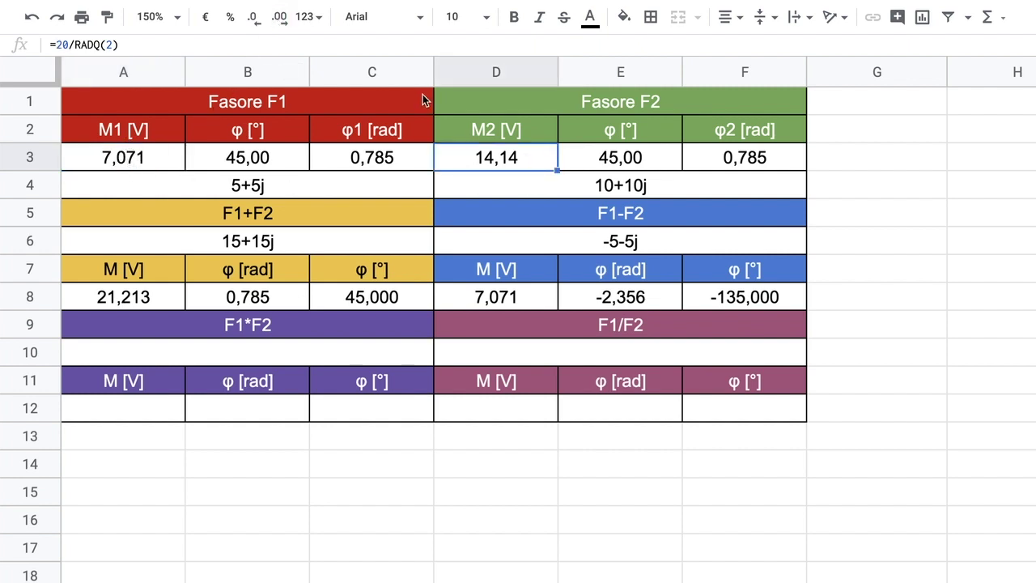
pyautogui.click(279, 17)
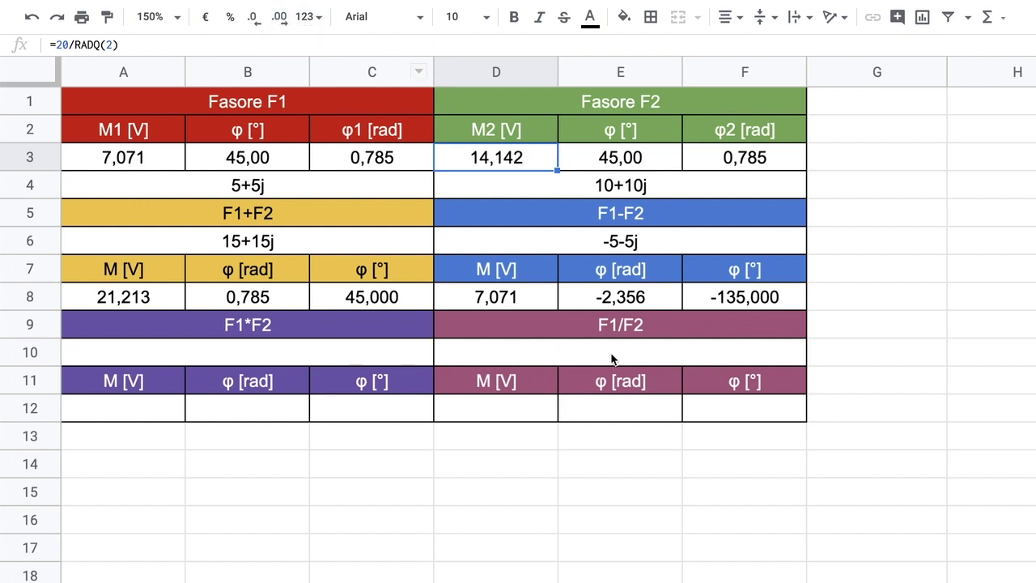
# - Enter a formula multiplying the two complex phasors in the cell below the F1*F2 heading
pyautogui.click(132, 357)
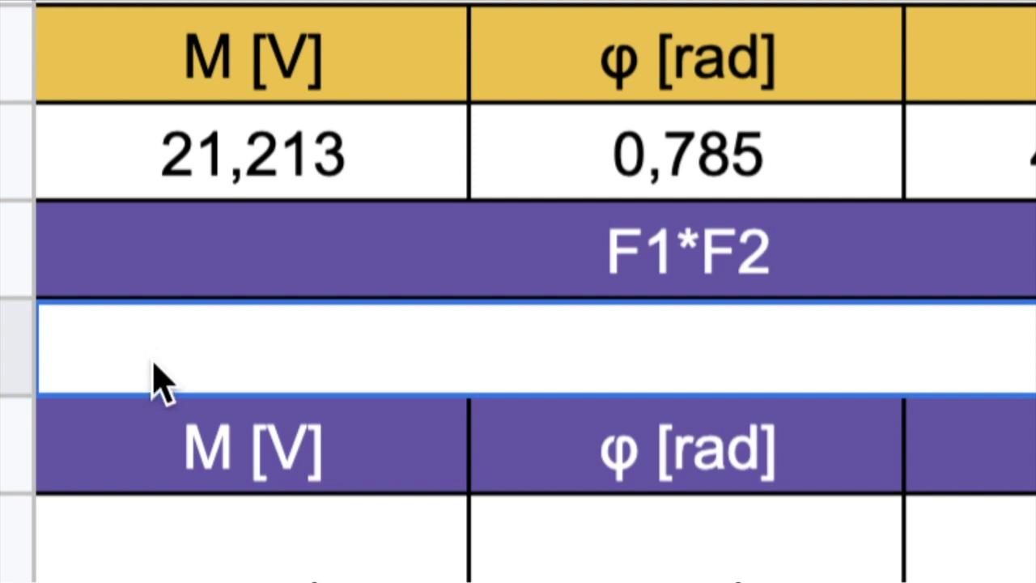
pyautogui.write('=i')
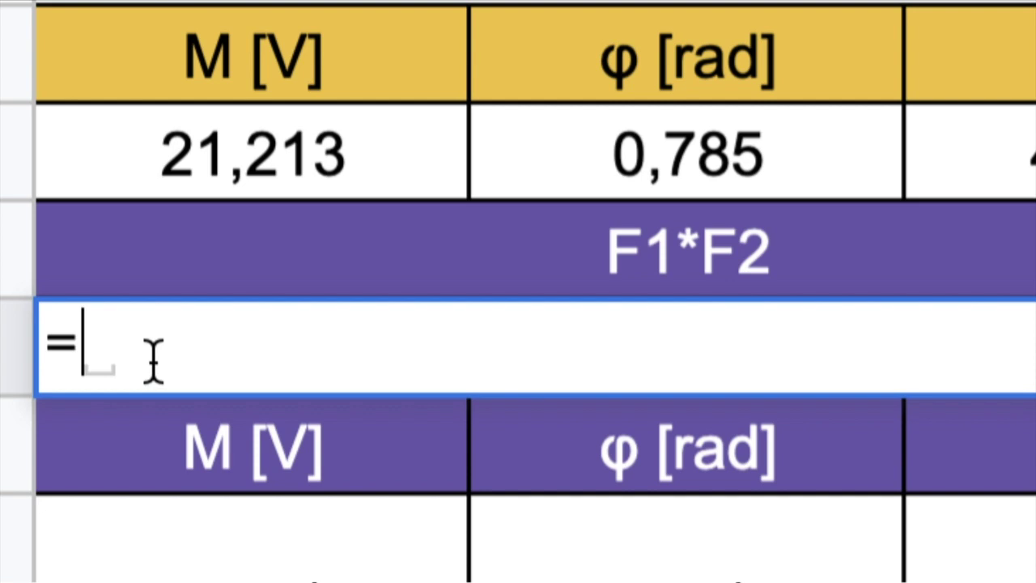
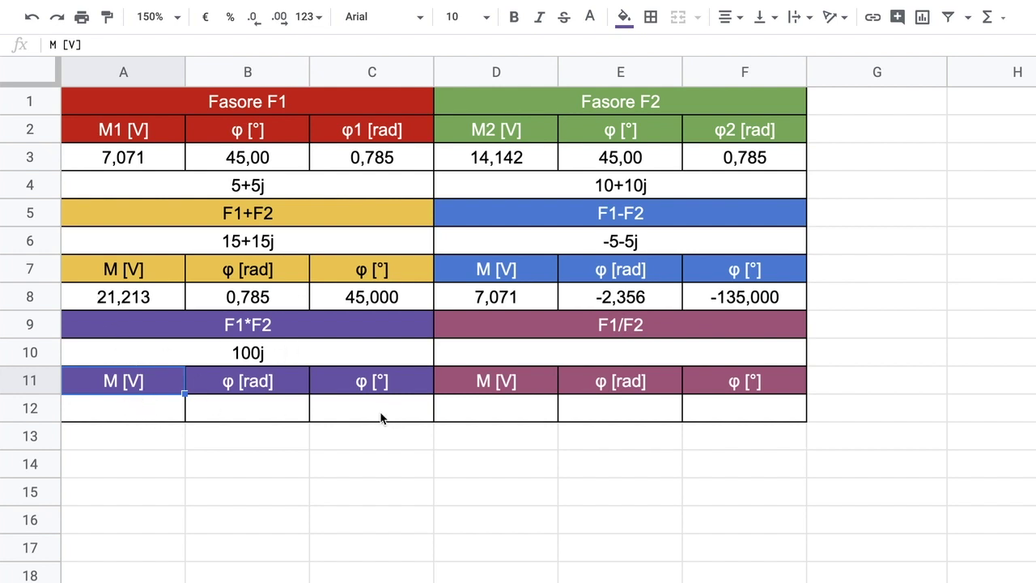
# - Copy the F1+F2 magnitude and angle formulas from A8:C8 into A12:C12 for F1*F2, and check the pasted magnitude formula
pyautogui.moveTo(87, 297); pyautogui.dragTo(352, 297)
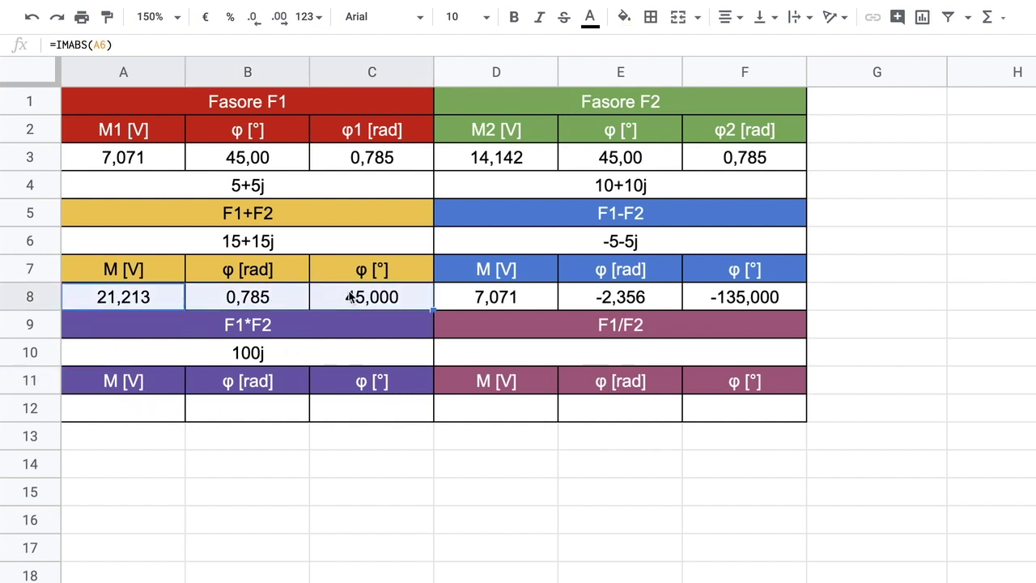
pyautogui.rightClick(349, 298)
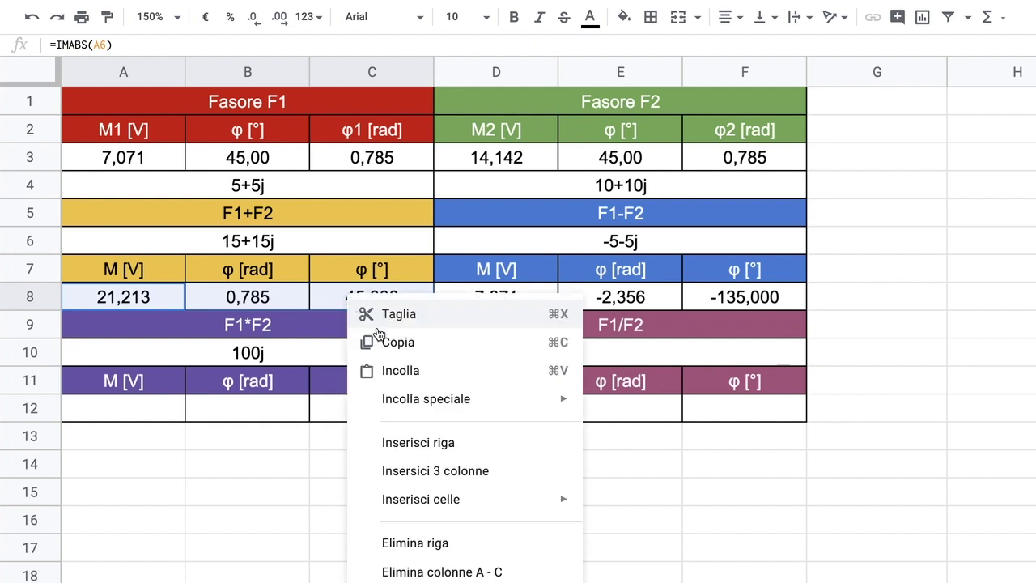
pyautogui.click(400, 346)
pyautogui.click(108, 412)
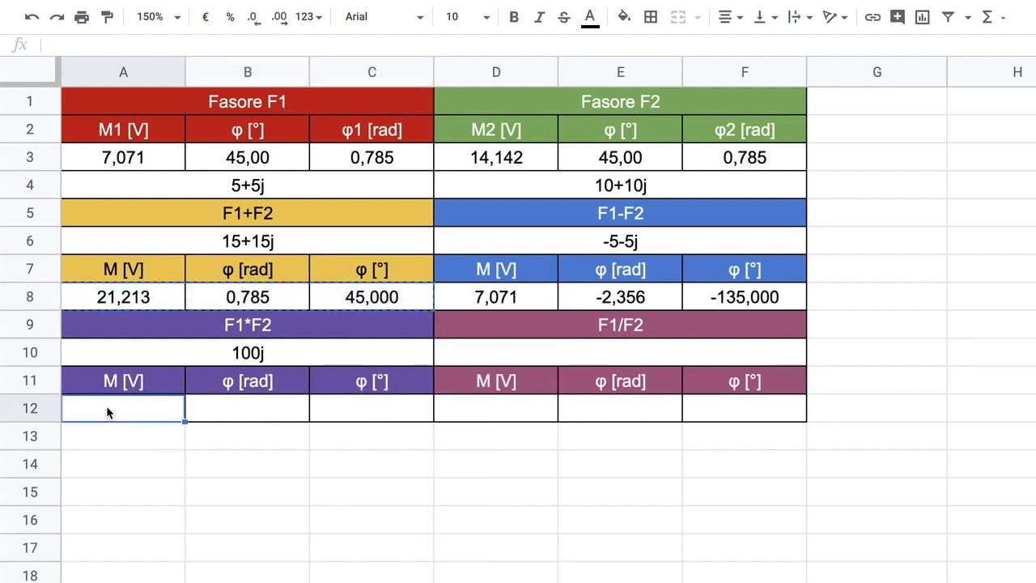
pyautogui.rightClick(108, 412)
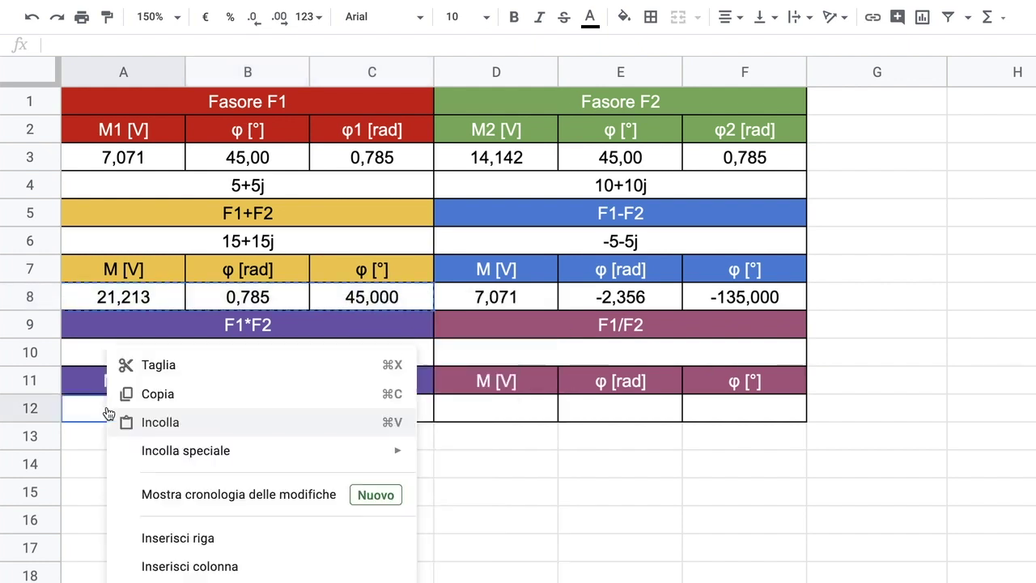
pyautogui.click(147, 423)
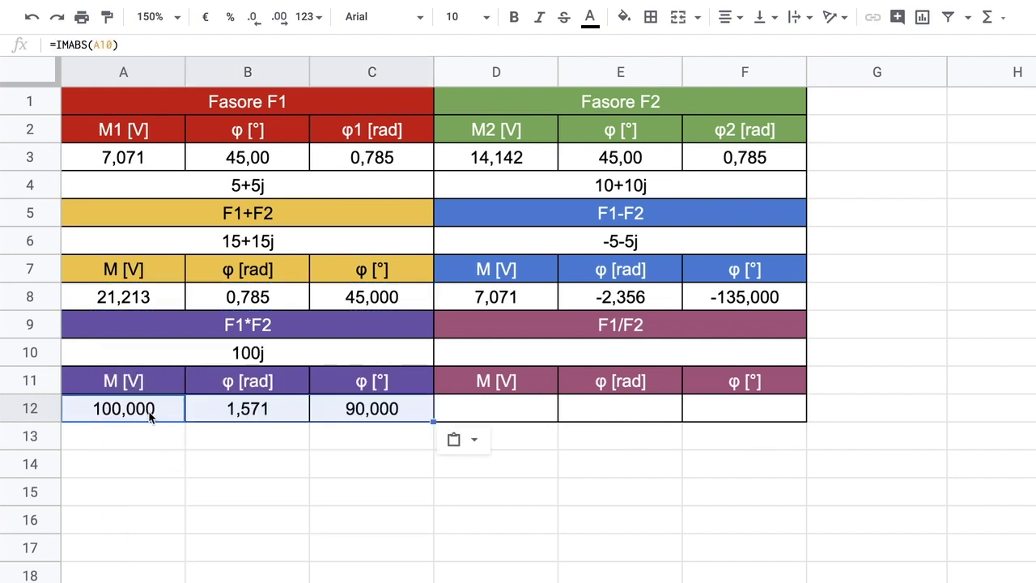
pyautogui.click(149, 409)
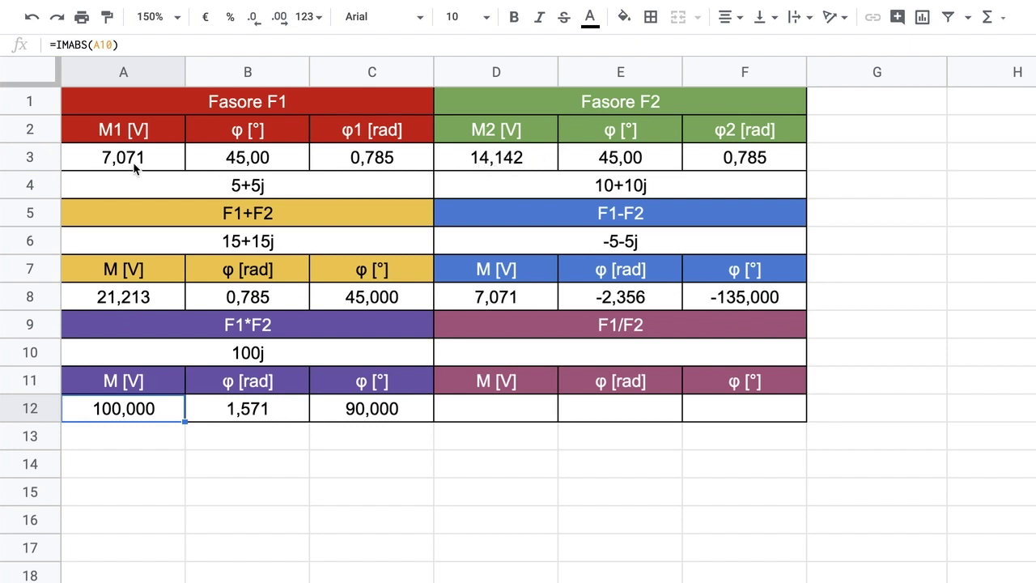
# - Cross-check the F1*F2 magnitude with a temporary formula =A3*D3 in cell A13, and clear that cell
pyautogui.click(135, 445)
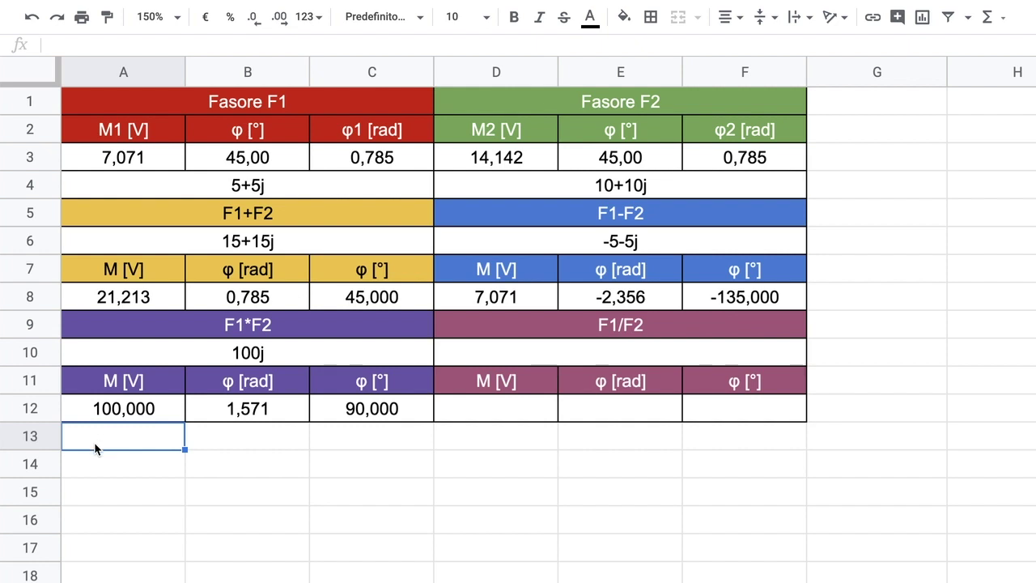
pyautogui.write('=')
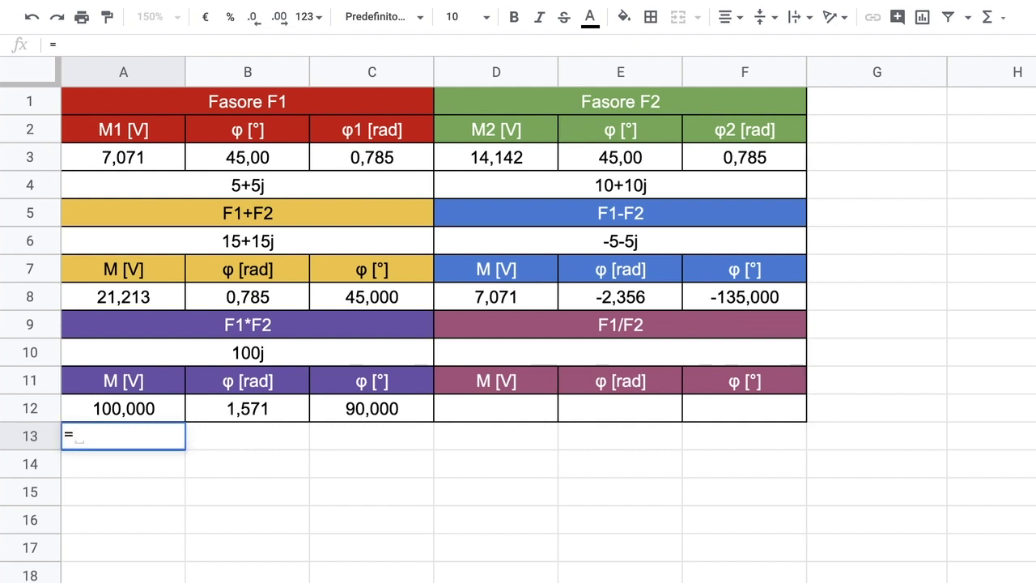
pyautogui.click(132, 160)
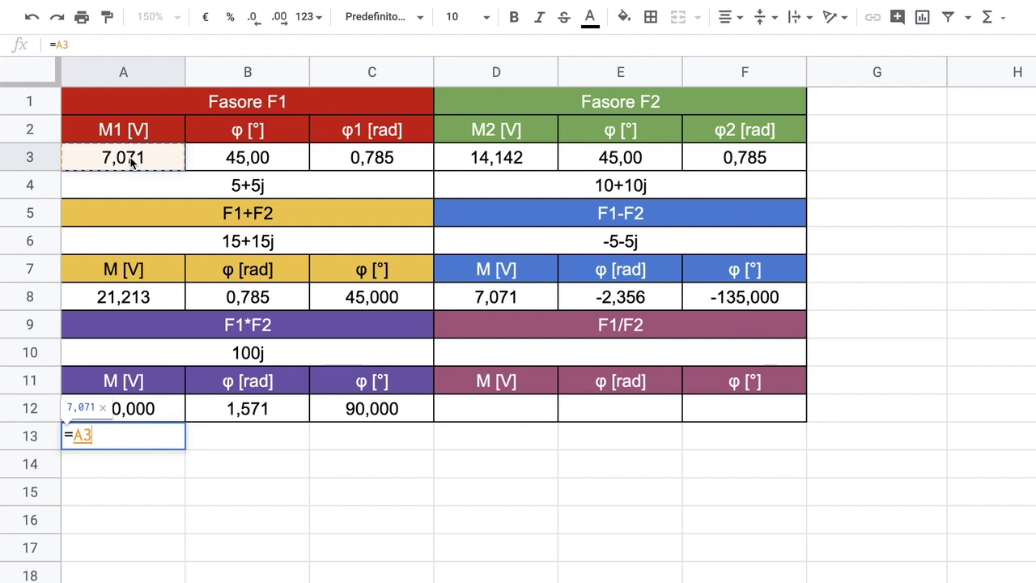
pyautogui.write('*')
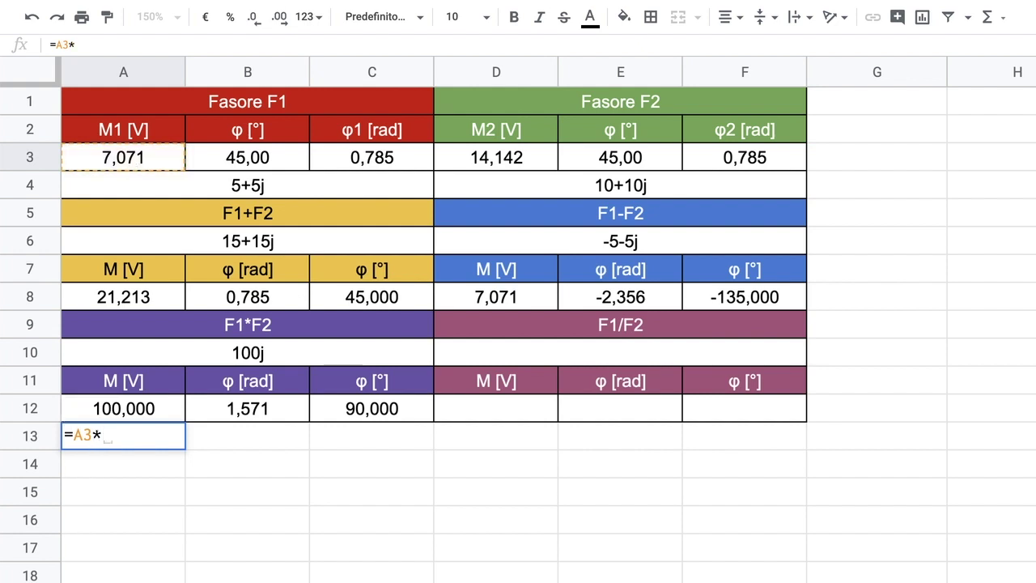
pyautogui.click(502, 158)
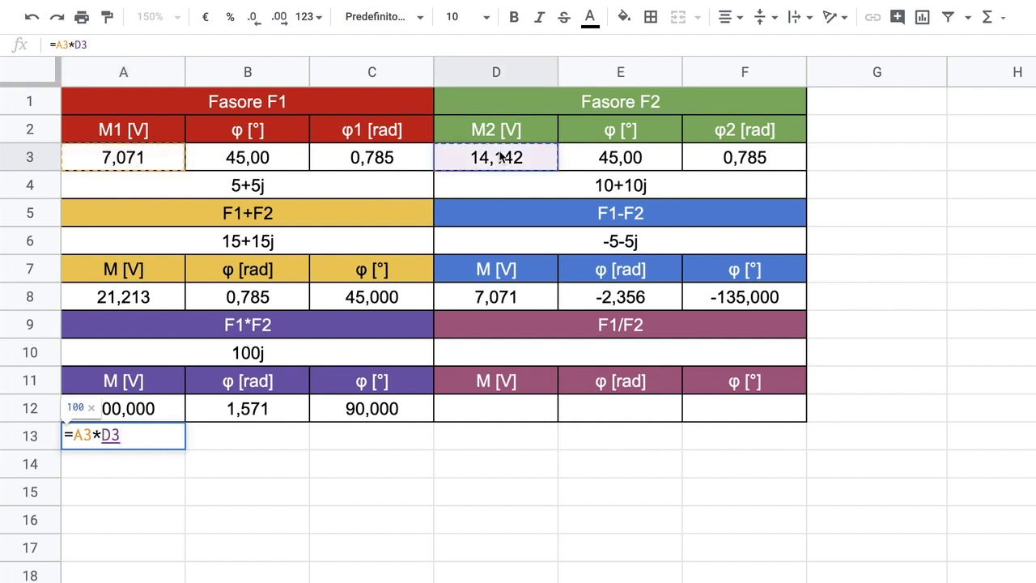
pyautogui.press('Return')
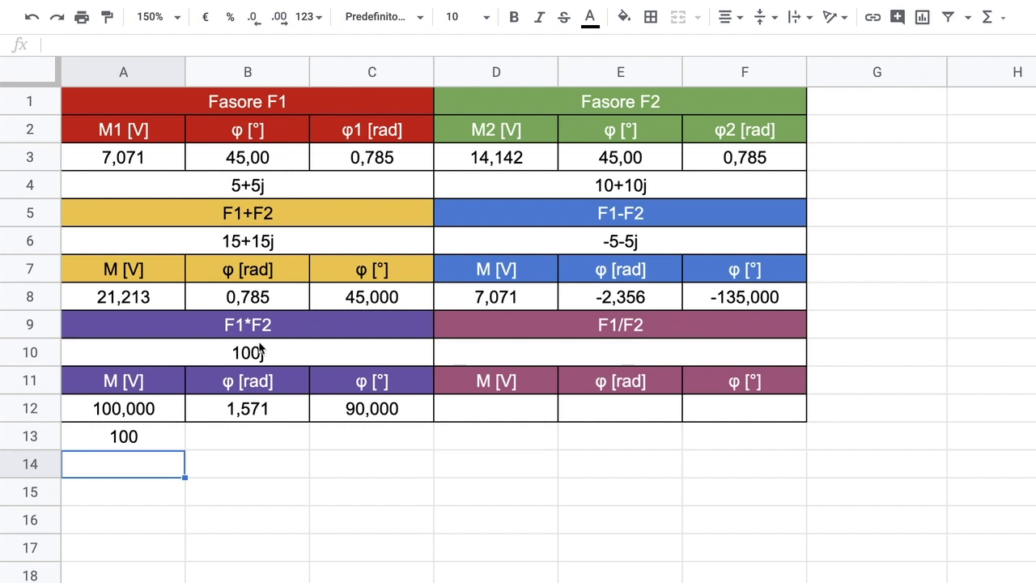
pyautogui.click(144, 443)
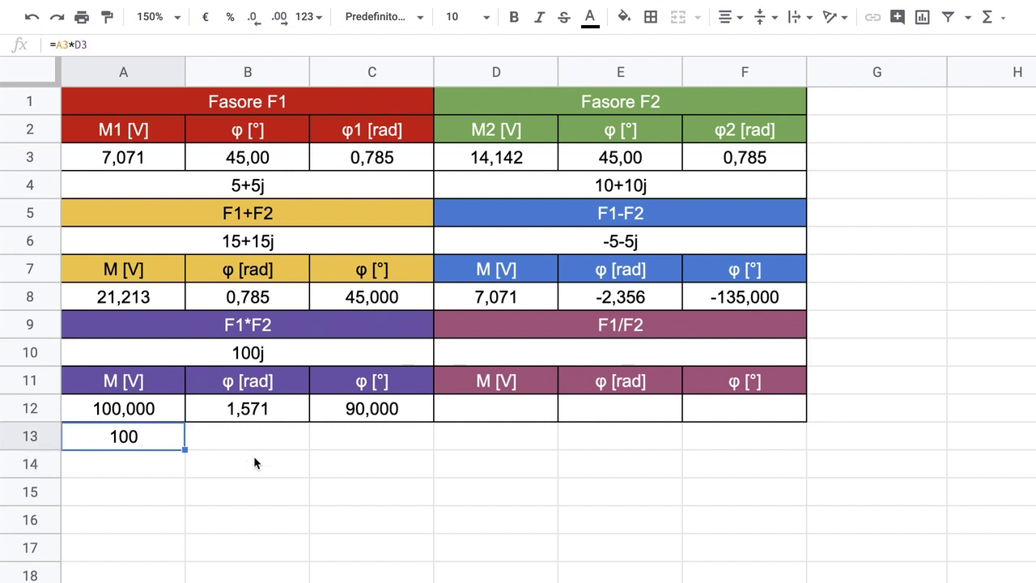
pyautogui.press('Delete')
# - Enter =IMDIV(A4;D4) in the cell below the F1/F2 heading to divide the two complex phasors
pyautogui.click(546, 358)
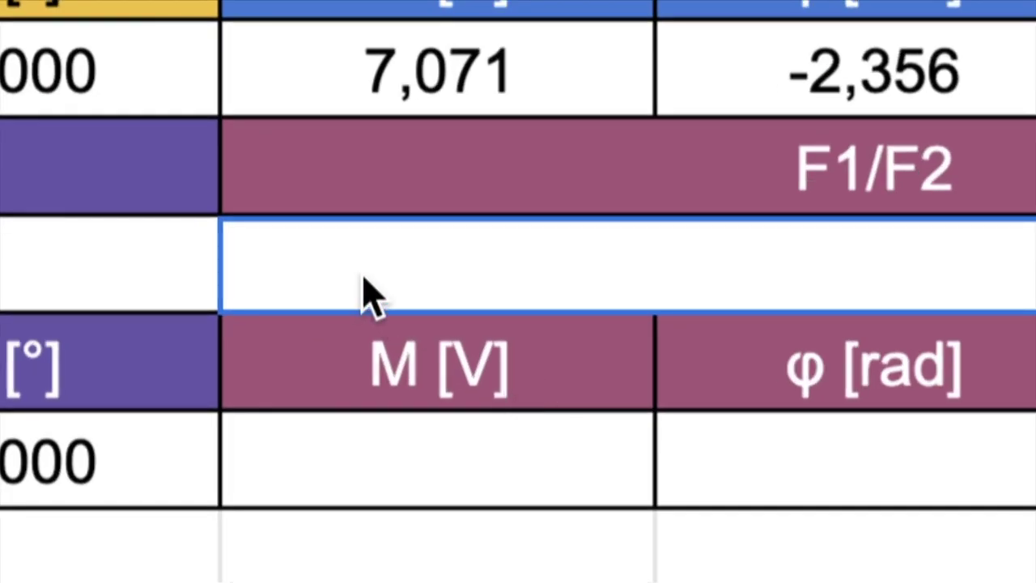
pyautogui.write('=')
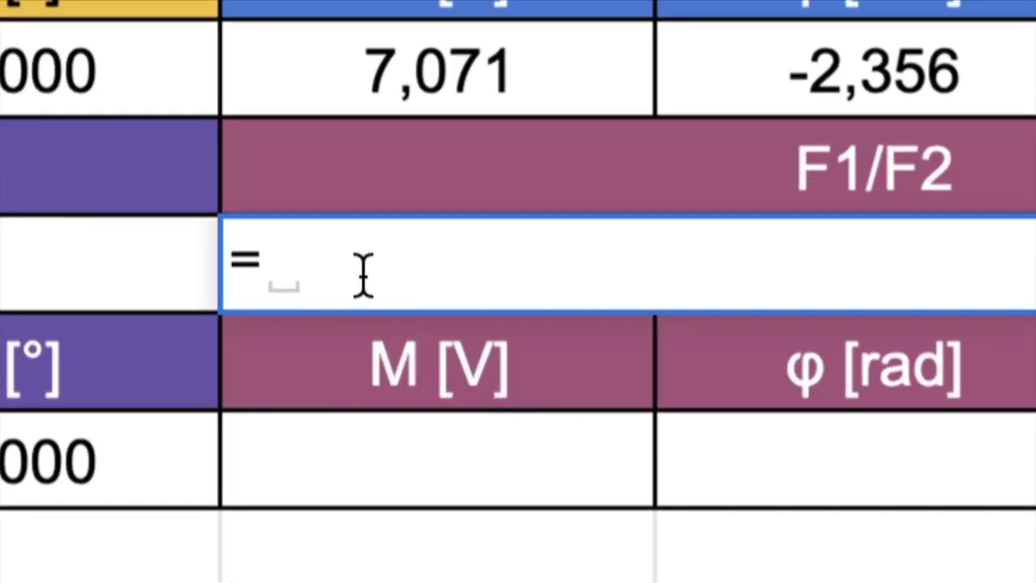
pyautogui.write('imd')
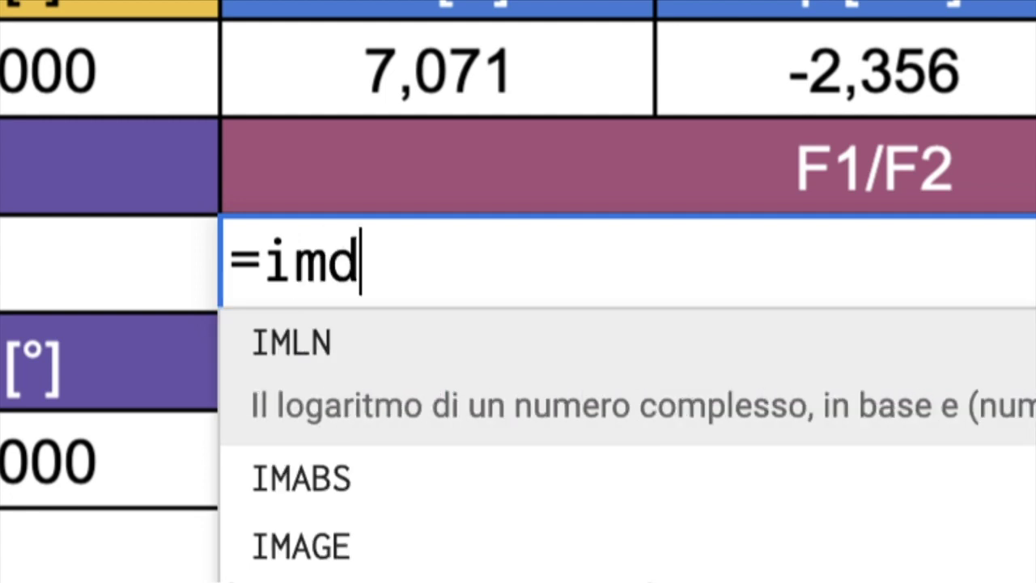
pyautogui.write('iv')
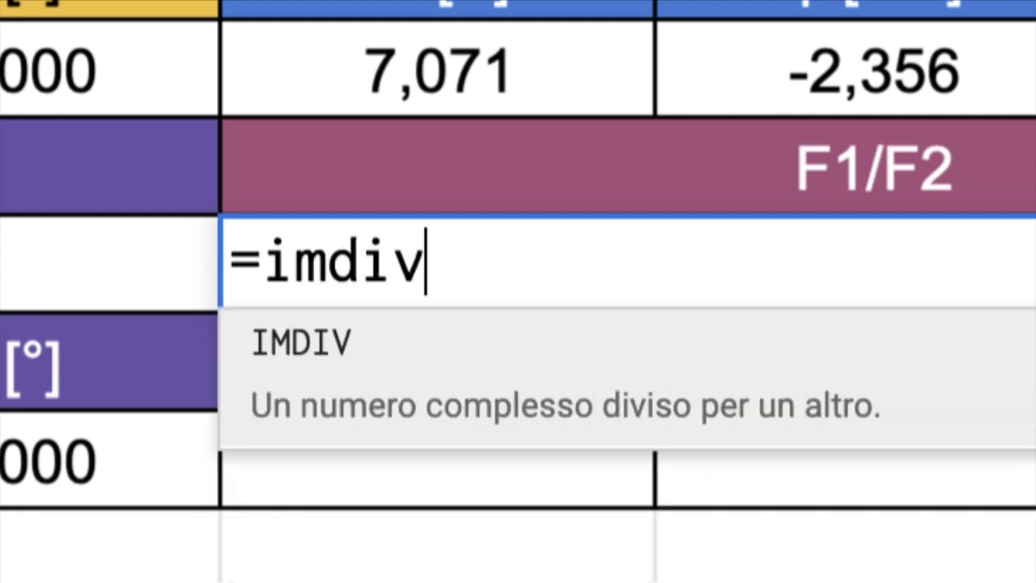
pyautogui.click(336, 364)
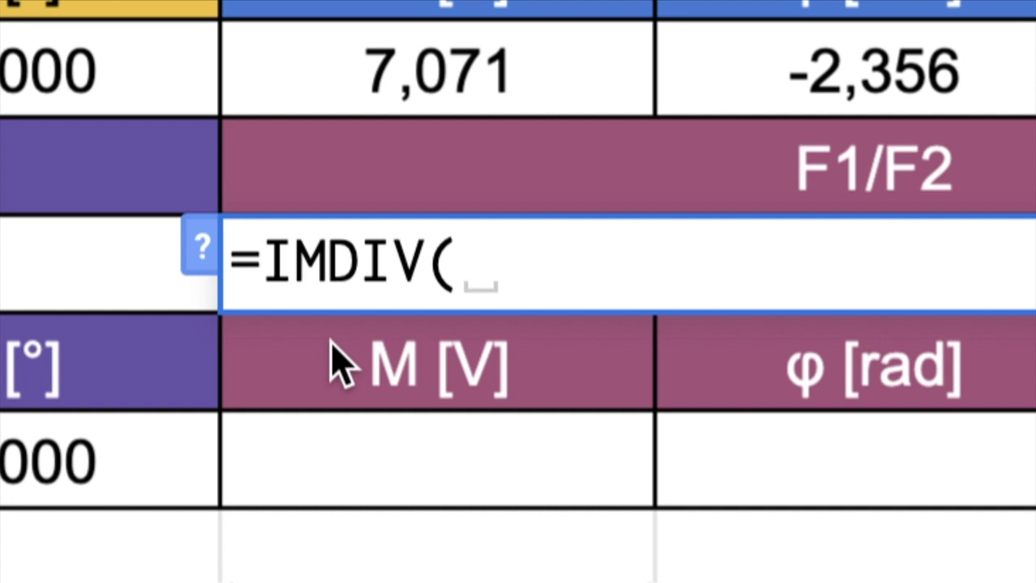
pyautogui.write('a4')
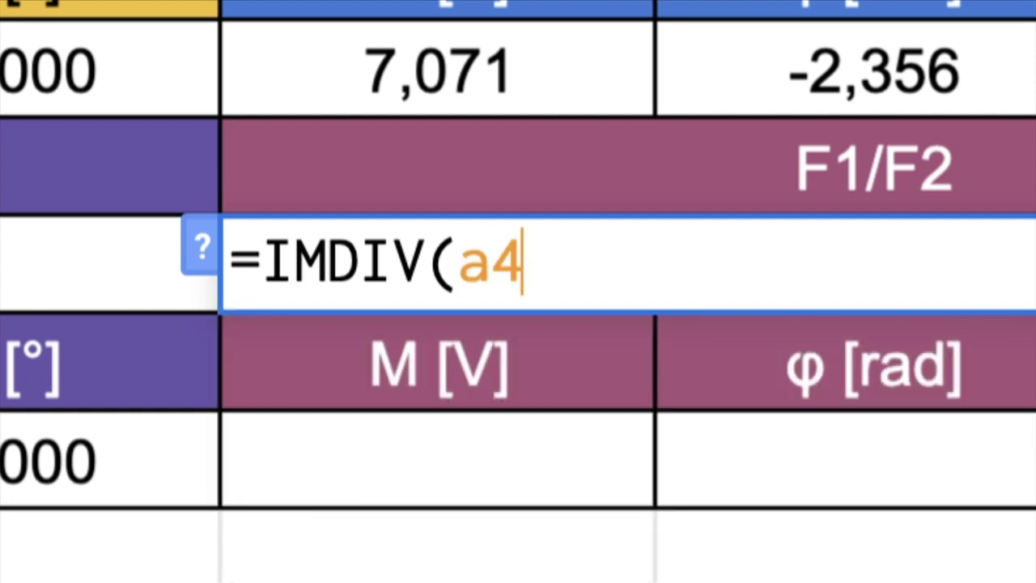
pyautogui.write(';d4')
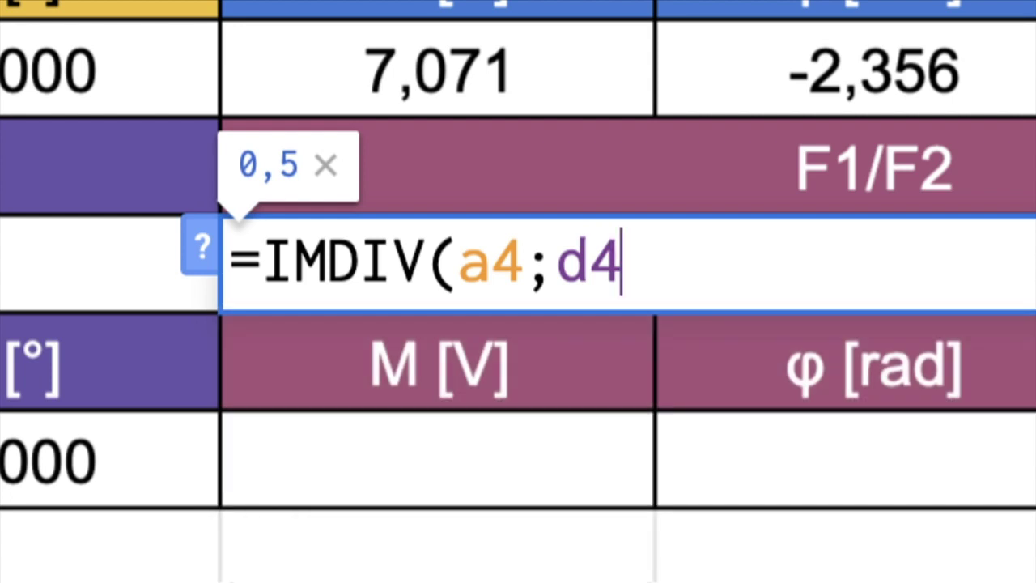
pyautogui.write(')')
pyautogui.press('Return')
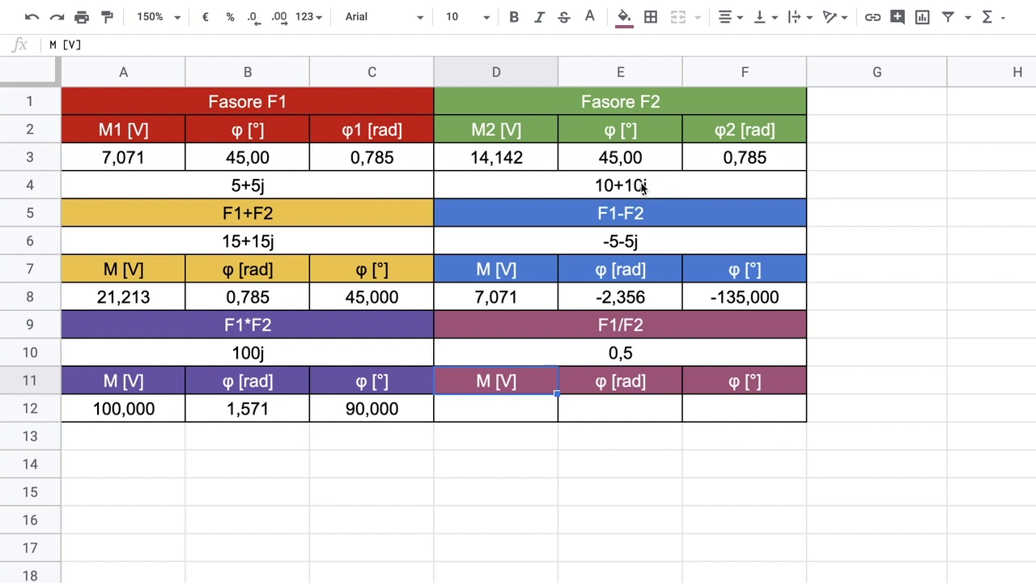
# - Copy the magnitude and angle formulas from A12:C12 into D12:F12 for F1/F2, and check the quotient and product formulas
pyautogui.click(120, 411)
pyautogui.moveTo(120, 411); pyautogui.dragTo(342, 409)
pyautogui.rightClick(342, 408)
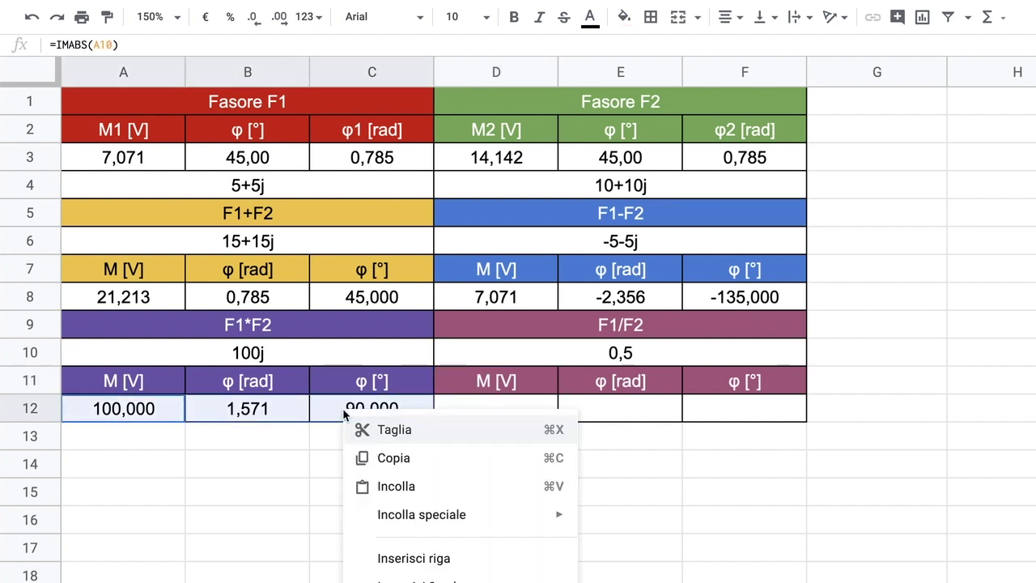
pyautogui.click(360, 459)
pyautogui.click(468, 410)
pyautogui.rightClick(469, 413)
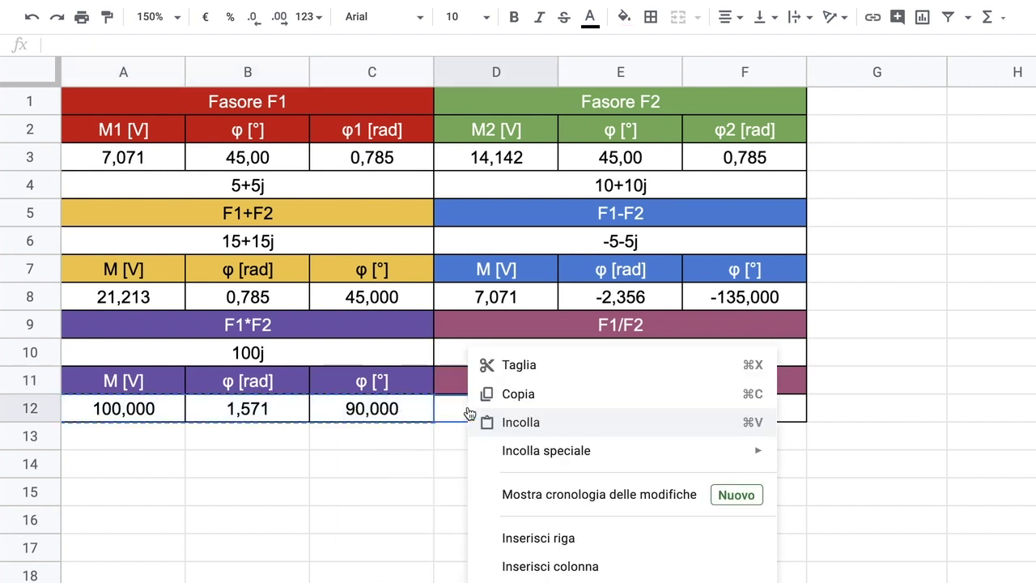
pyautogui.click(480, 422)
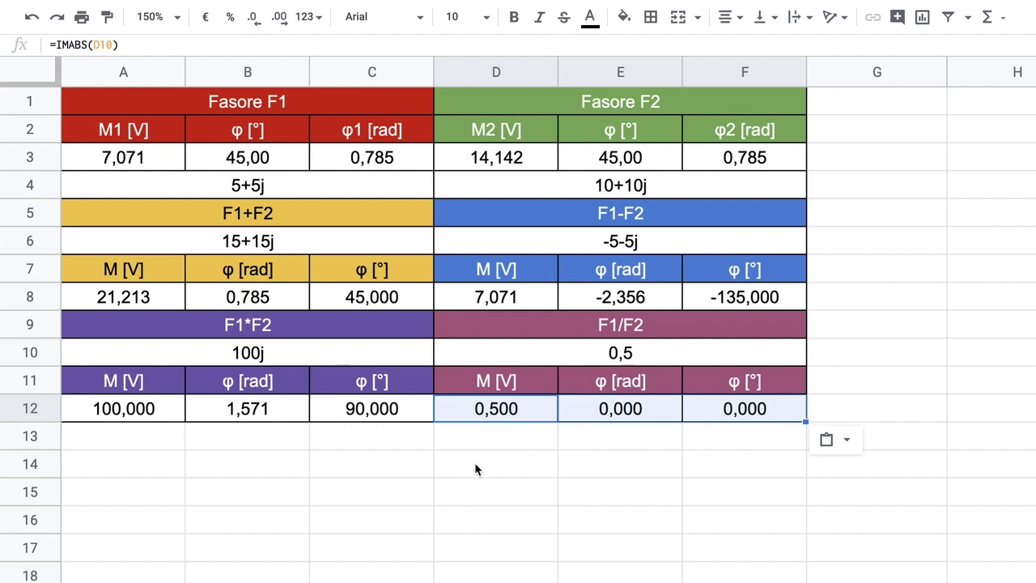
pyautogui.click(527, 413)
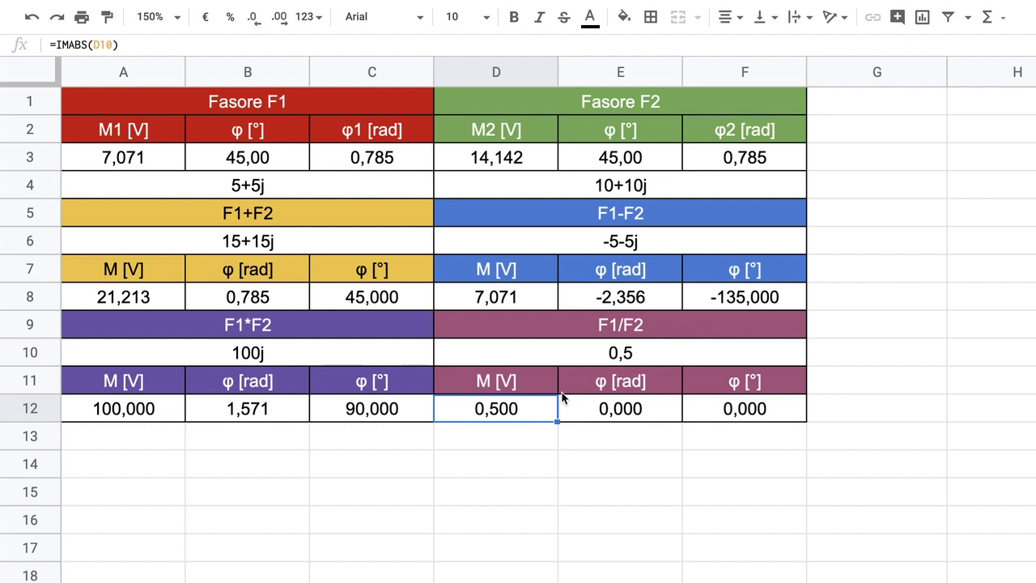
pyautogui.click(652, 361)
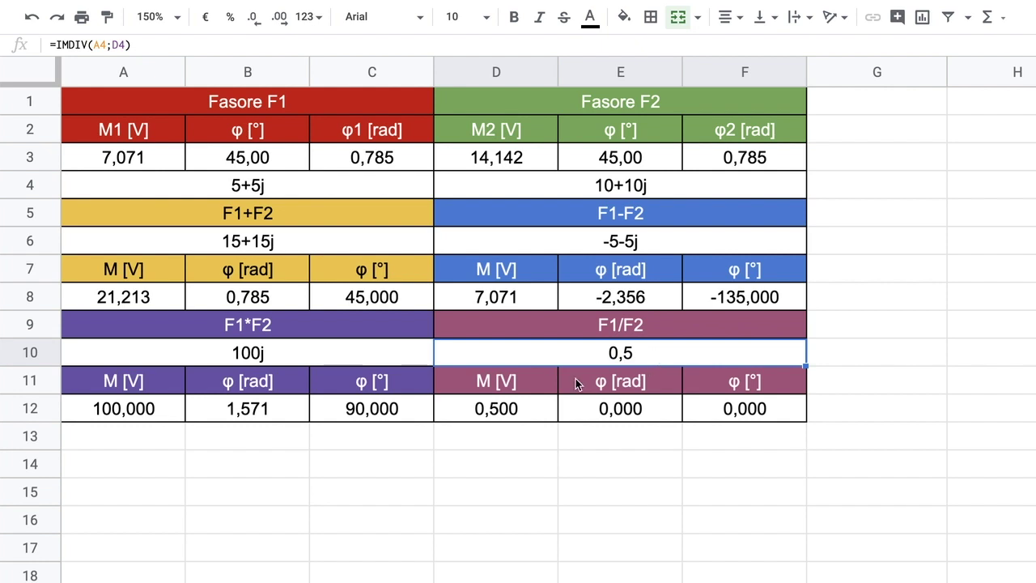
pyautogui.click(317, 359)
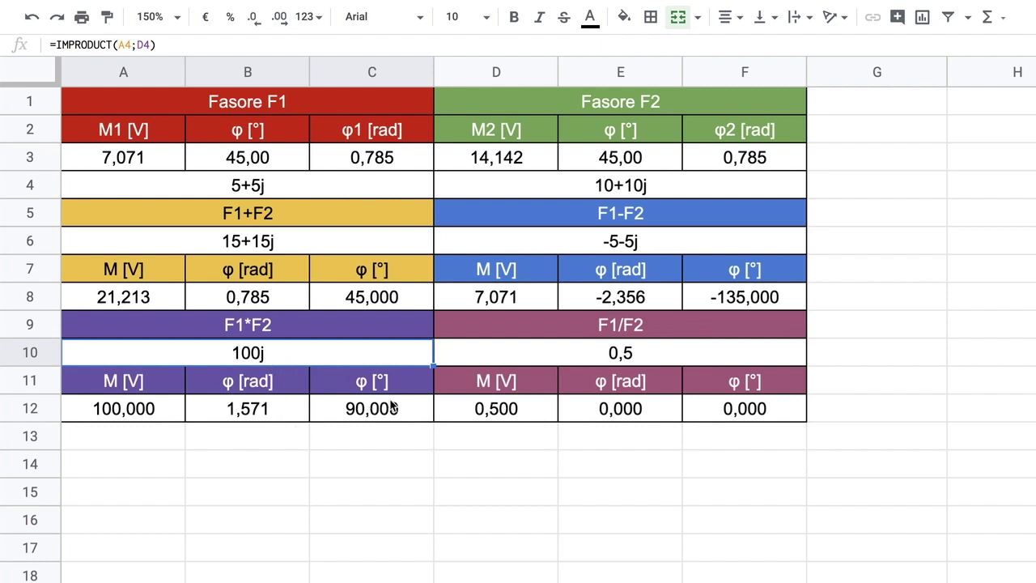
pyautogui.click(281, 415)
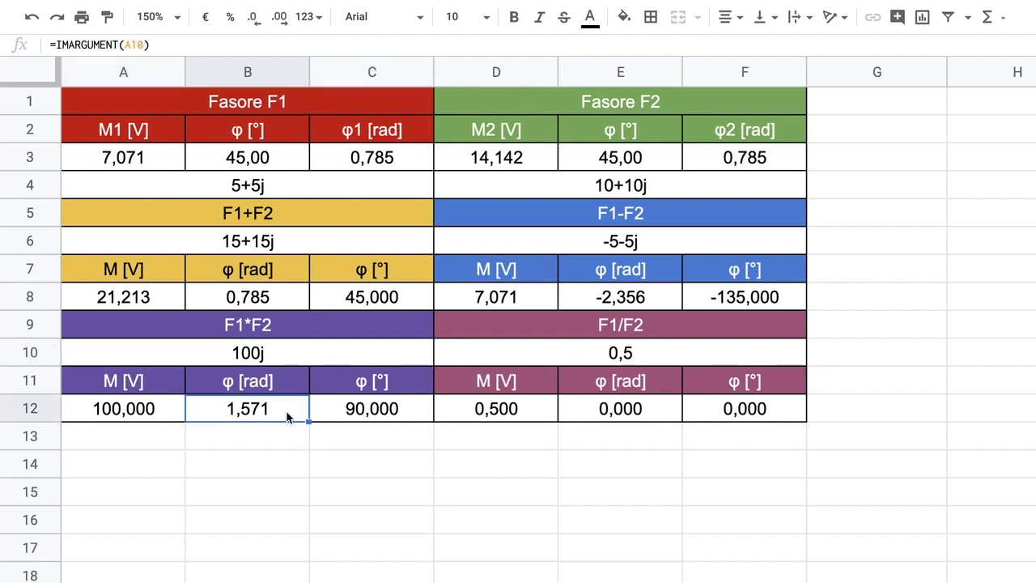
pyautogui.click(387, 411)
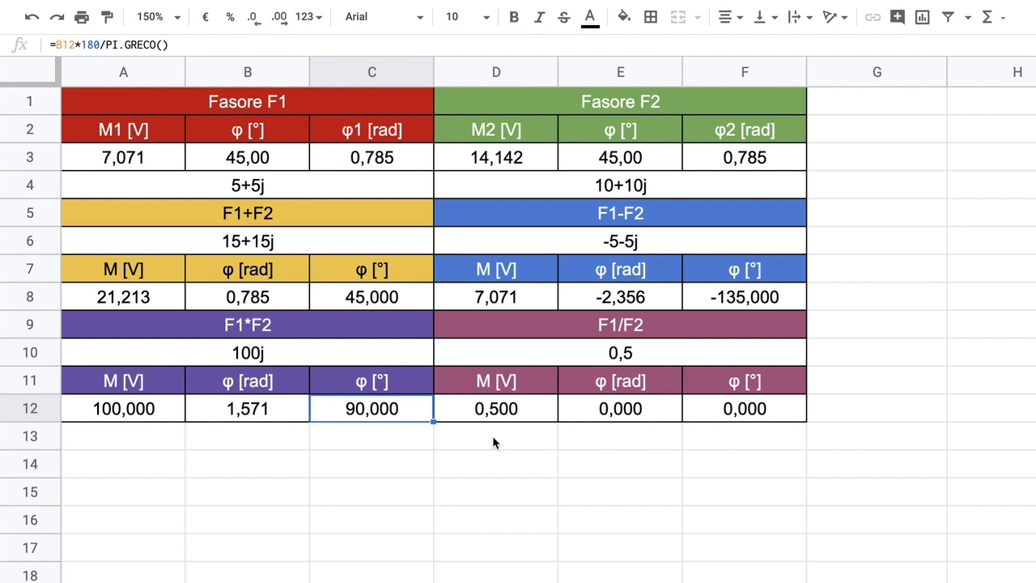
# - Switch to the LibreOffice Calc spreadsheet and enter =10/RADQ(2) as the M1 magnitude in cell A3
pyautogui.press('super+Tab')
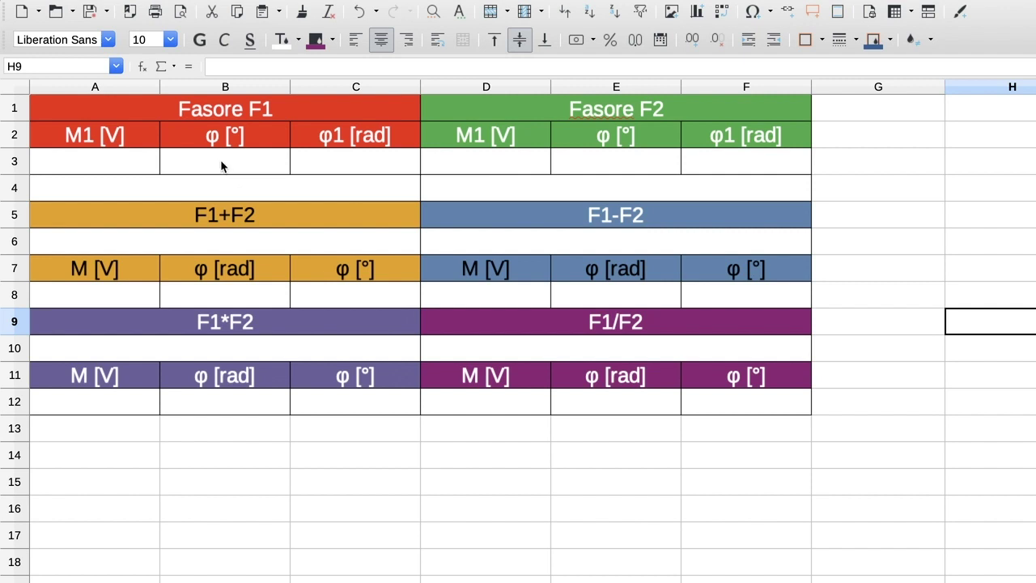
pyautogui.click(89, 168)
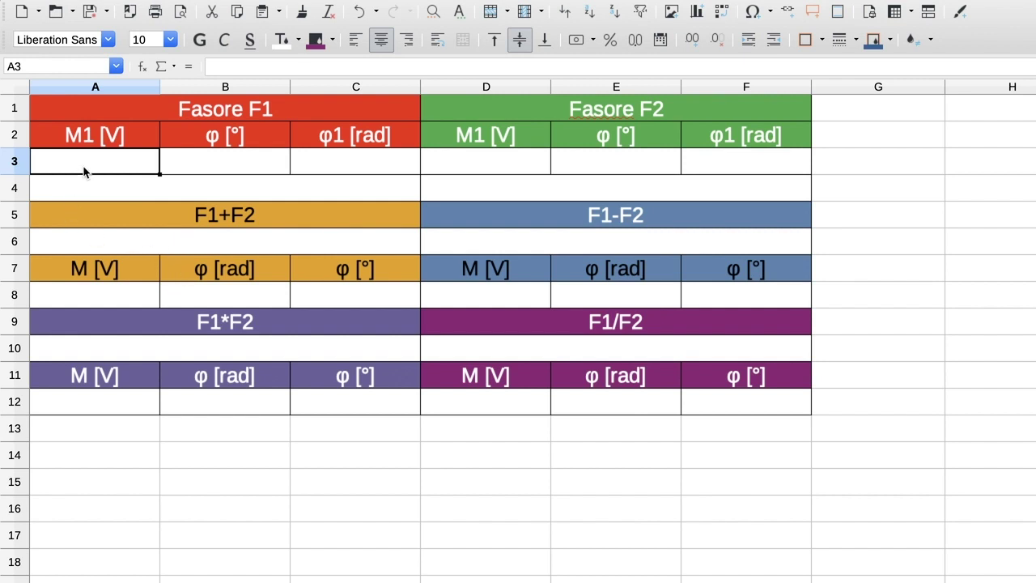
pyautogui.write('=')
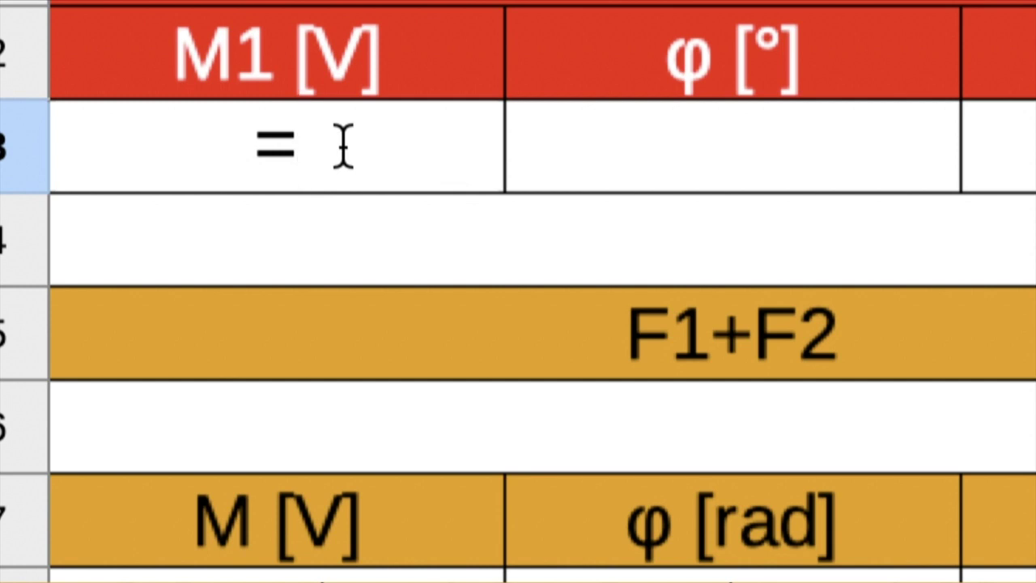
pyautogui.write('10')
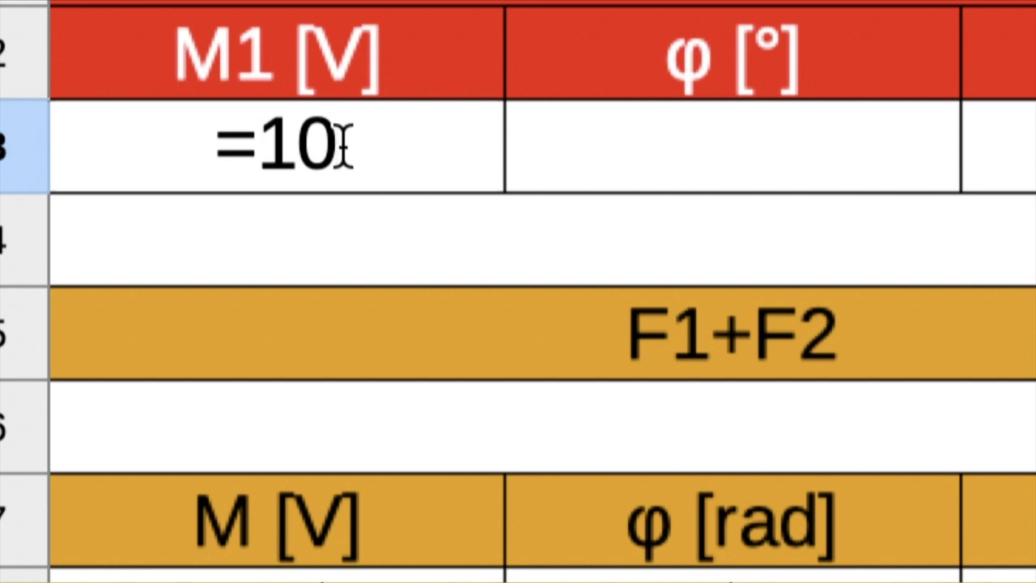
pyautogui.write('/ra')
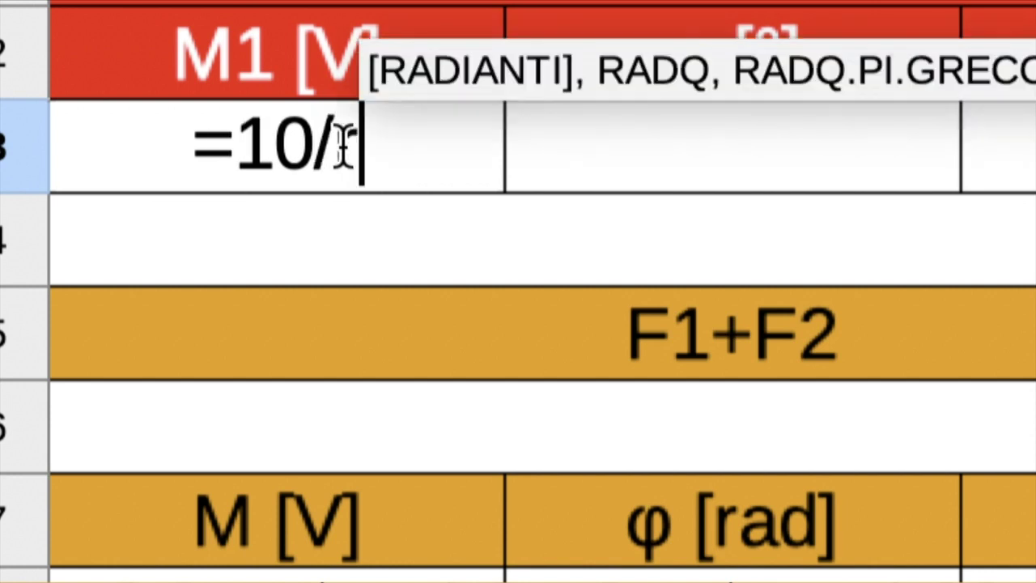
pyautogui.write('dq')
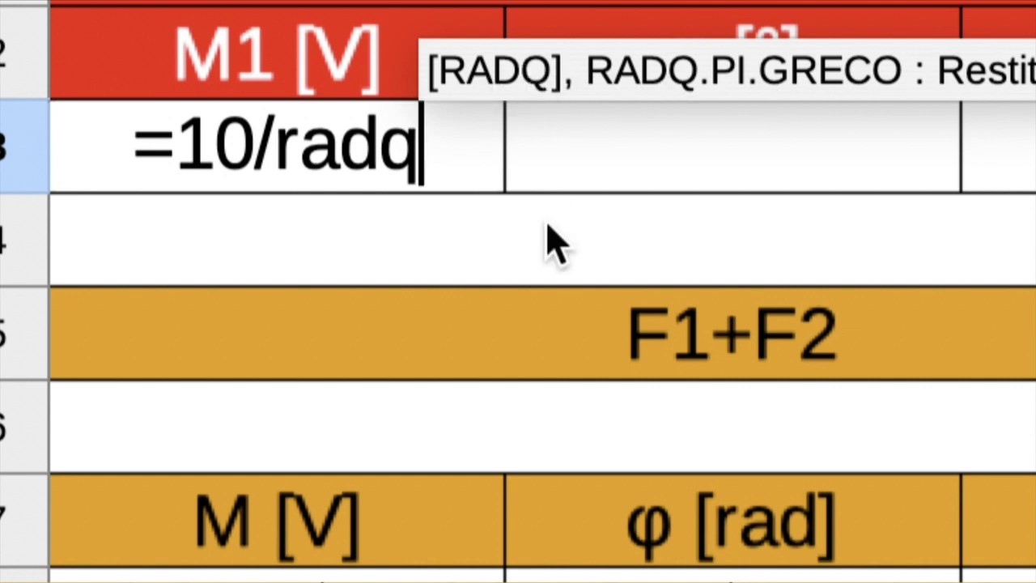
pyautogui.press('Return')
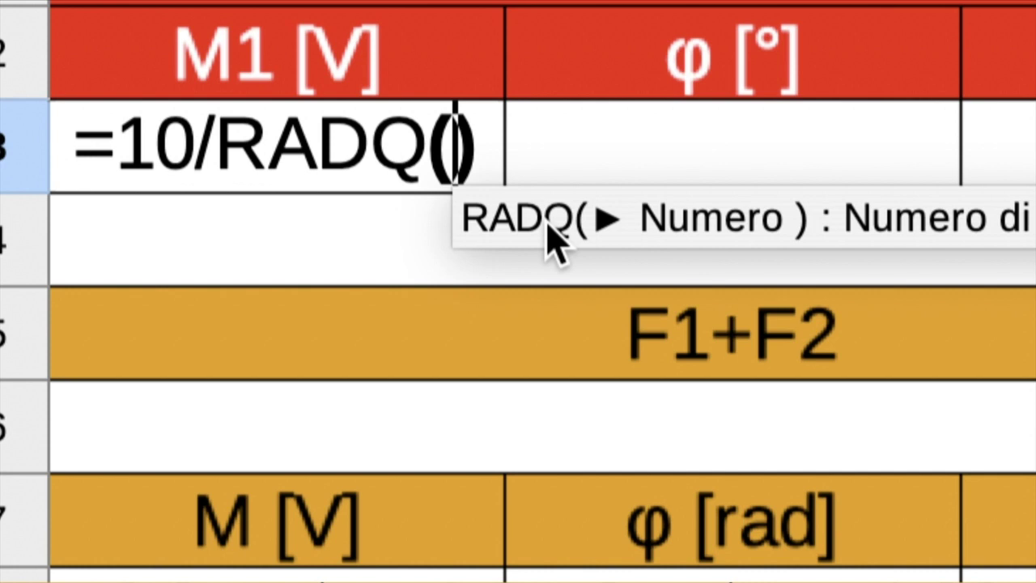
pyautogui.write('2')
pyautogui.press('Return')
pyautogui.press('Return')
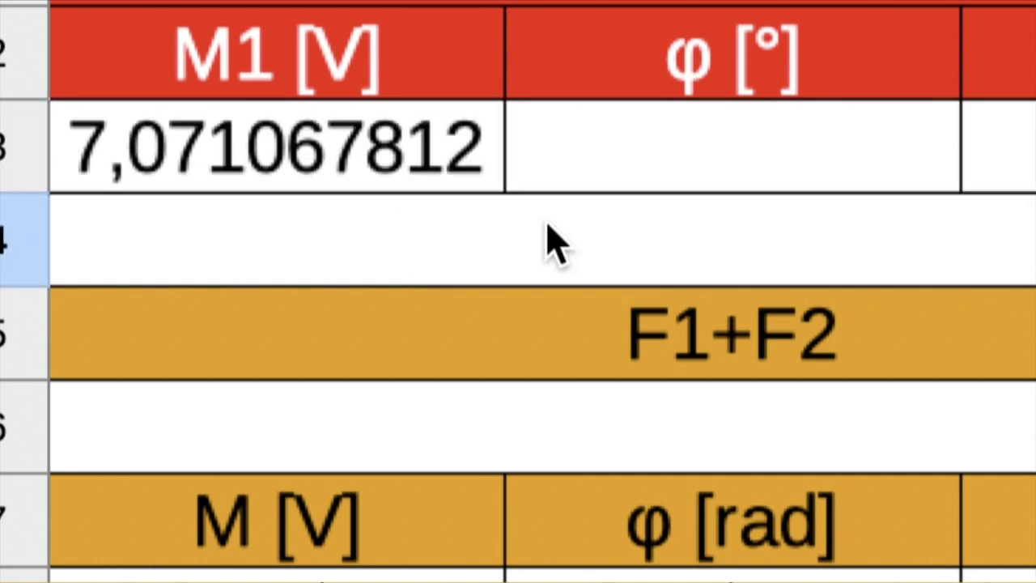
# - Set the number display of the entire LibreOffice Calc sheet to three decimal places
pyautogui.click(356, 166)
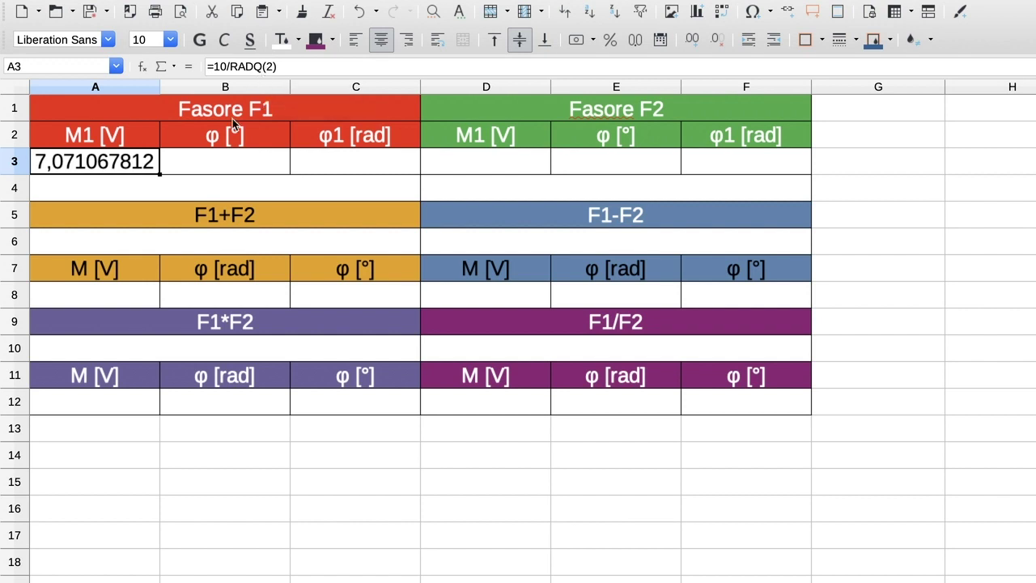
pyautogui.click(16, 90)
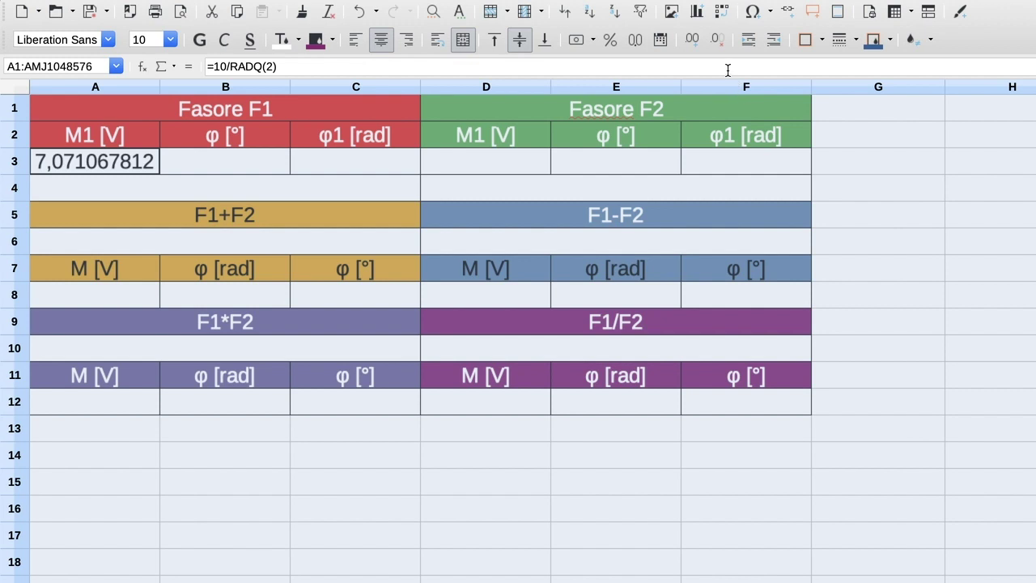
pyautogui.click(716, 41)
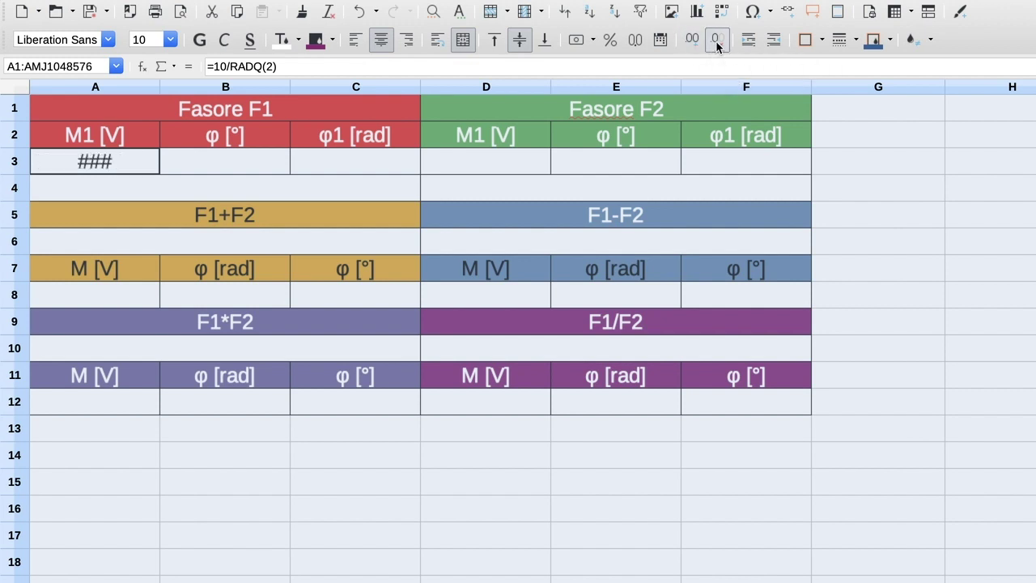
pyautogui.click(716, 41)
pyautogui.click(716, 40)
pyautogui.click(716, 40)
pyautogui.click(715, 40)
pyautogui.click(716, 41)
pyautogui.click(715, 40)
pyautogui.click(715, 41)
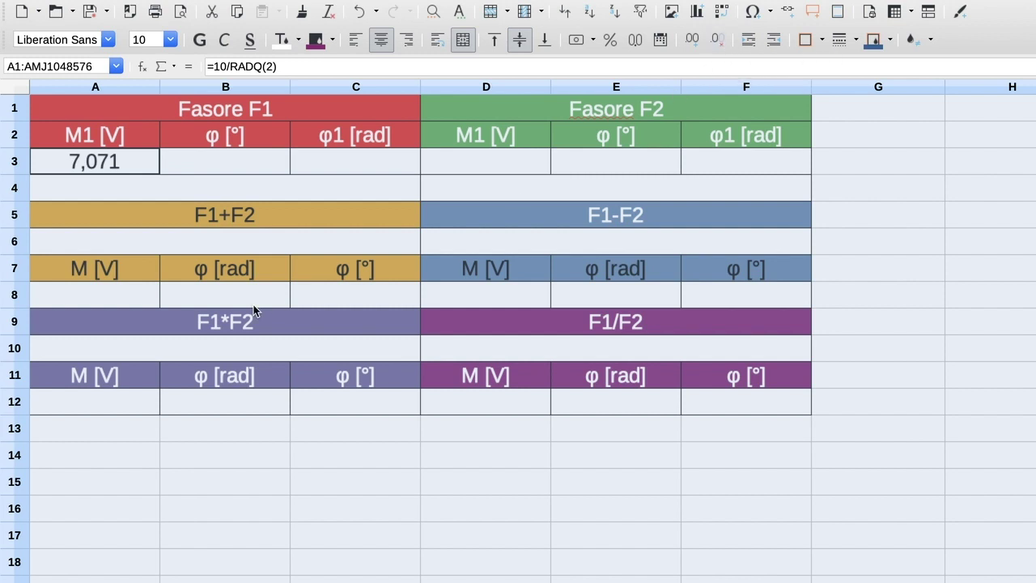
# - Enter 45 as the F1 phasor's angle in degrees in cell B3
pyautogui.click(111, 165)
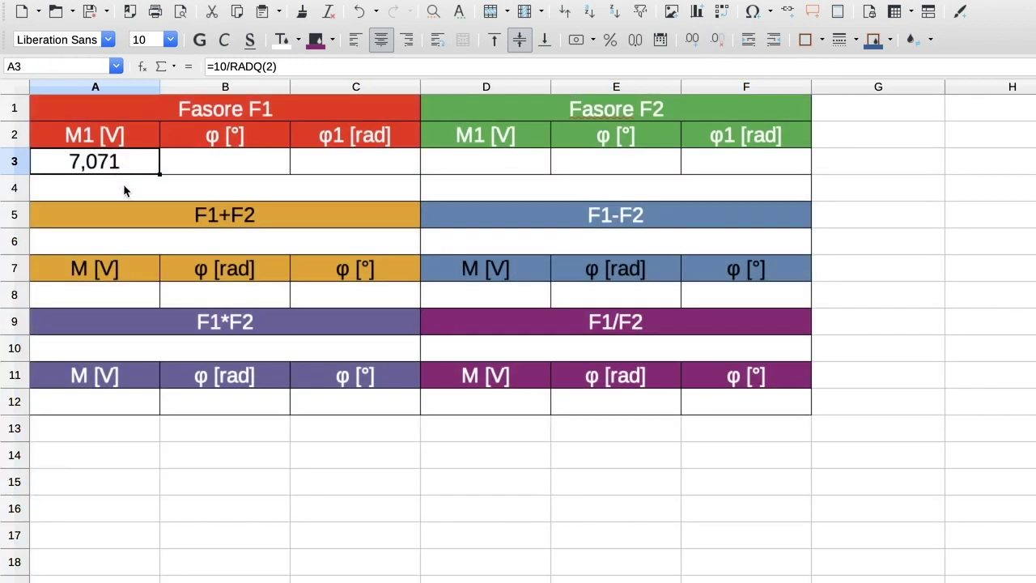
pyautogui.click(213, 167)
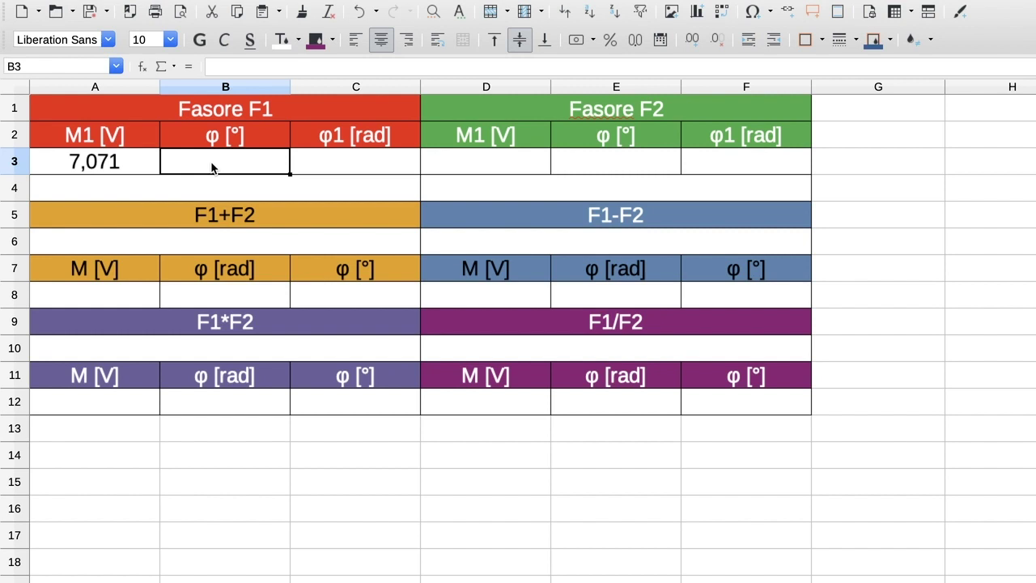
pyautogui.write('45')
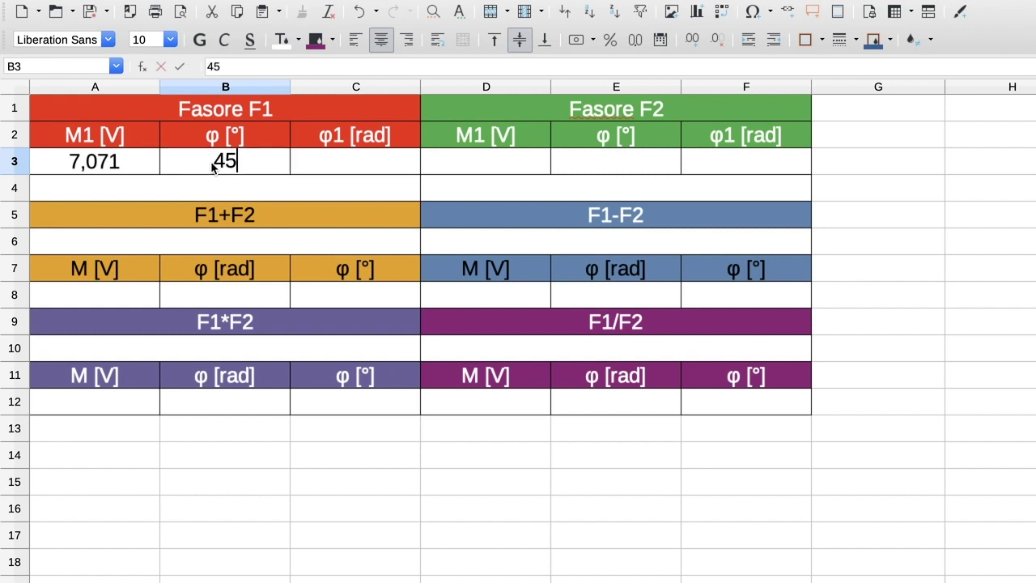
pyautogui.press('Tab')
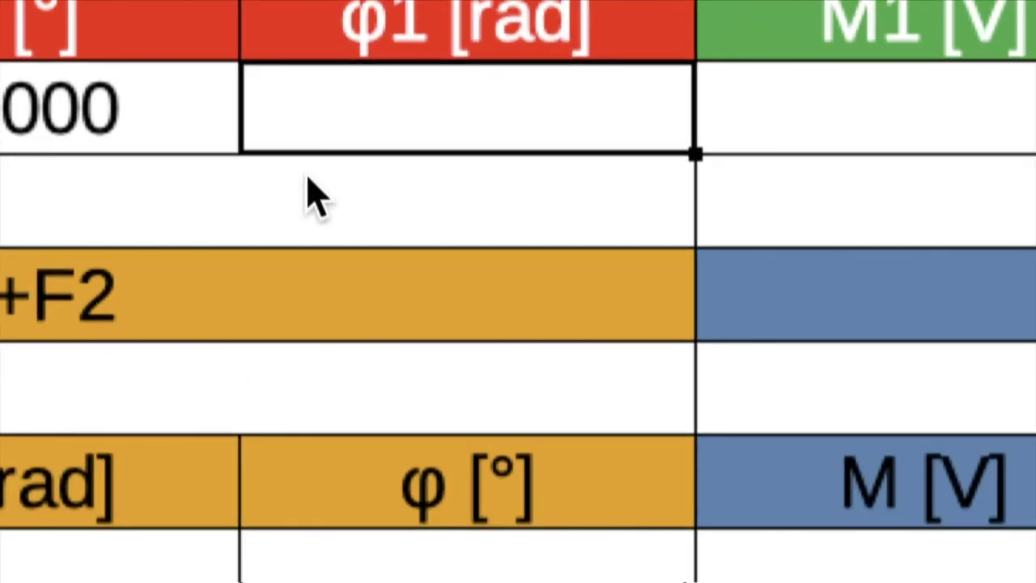
# - Convert the F1 angle to radians in cell C3 with the formula =B3*PI.GRECO()/180
pyautogui.doubleClick(264, 122)
pyautogui.write('=')
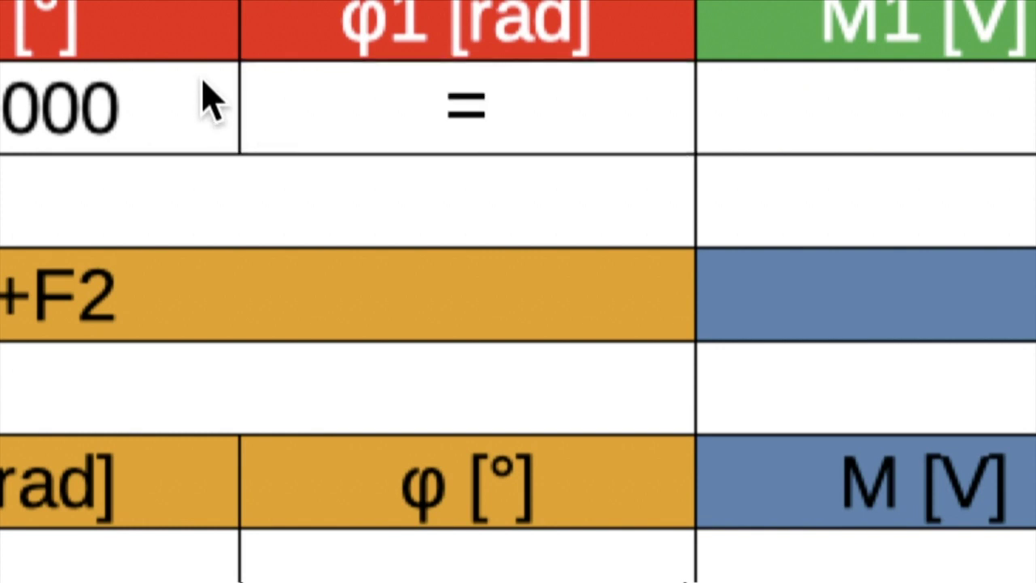
pyautogui.click(94, 111)
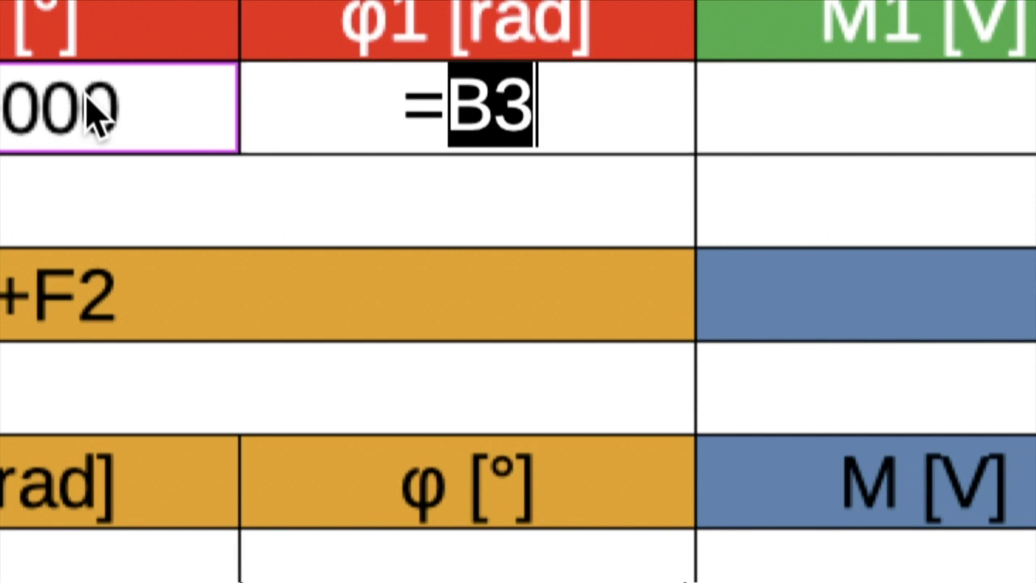
pyautogui.write('*')
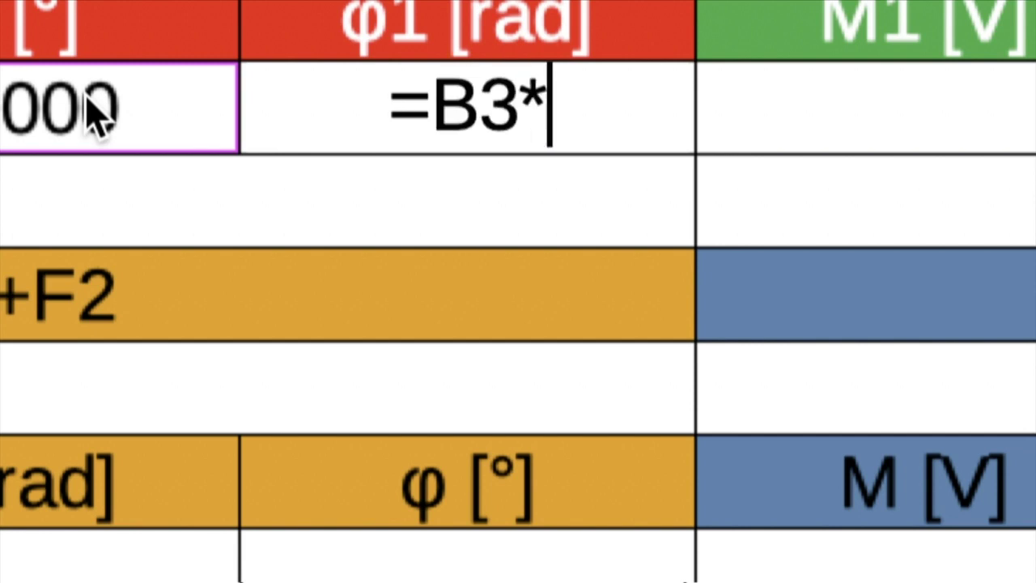
pyautogui.write('pi.')
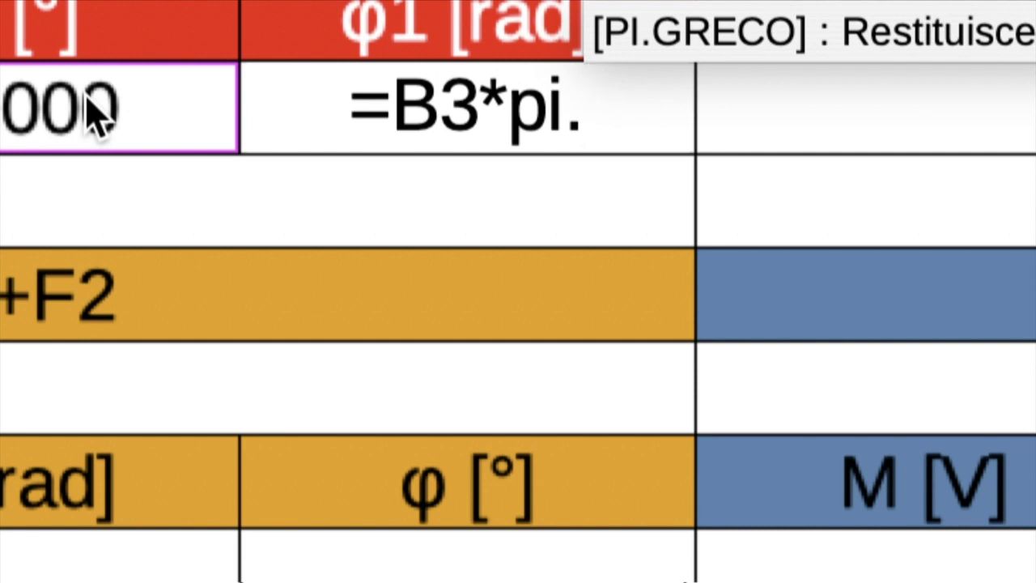
pyautogui.press('Return')
pyautogui.press('Right')
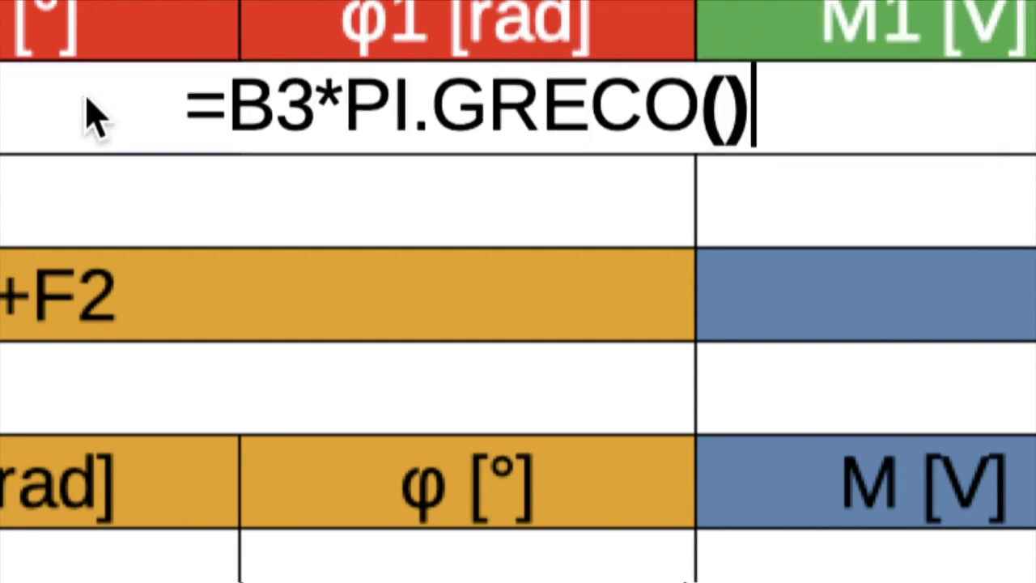
pyautogui.write('*')
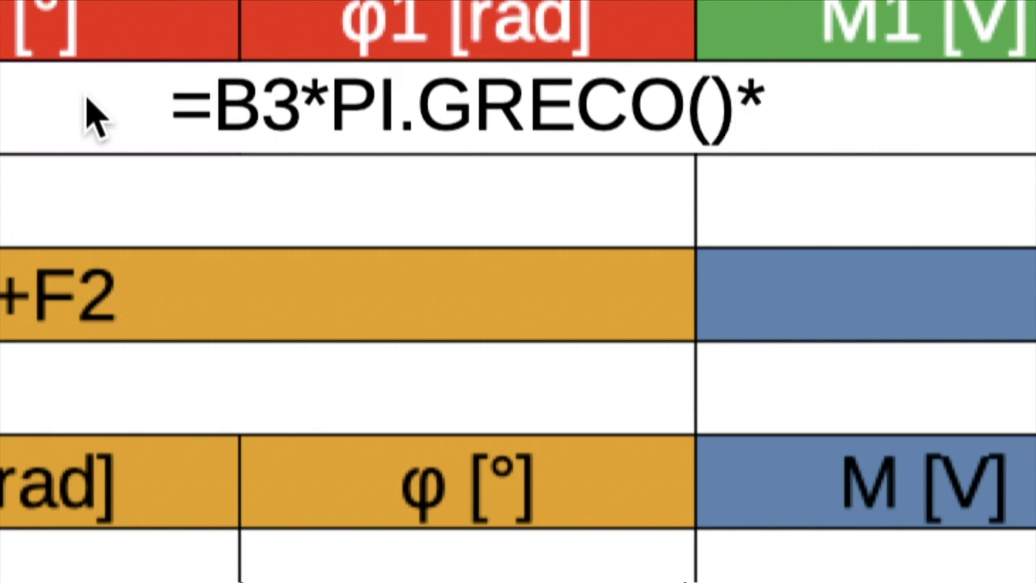
pyautogui.press('BackSpace')
pyautogui.write('/180')
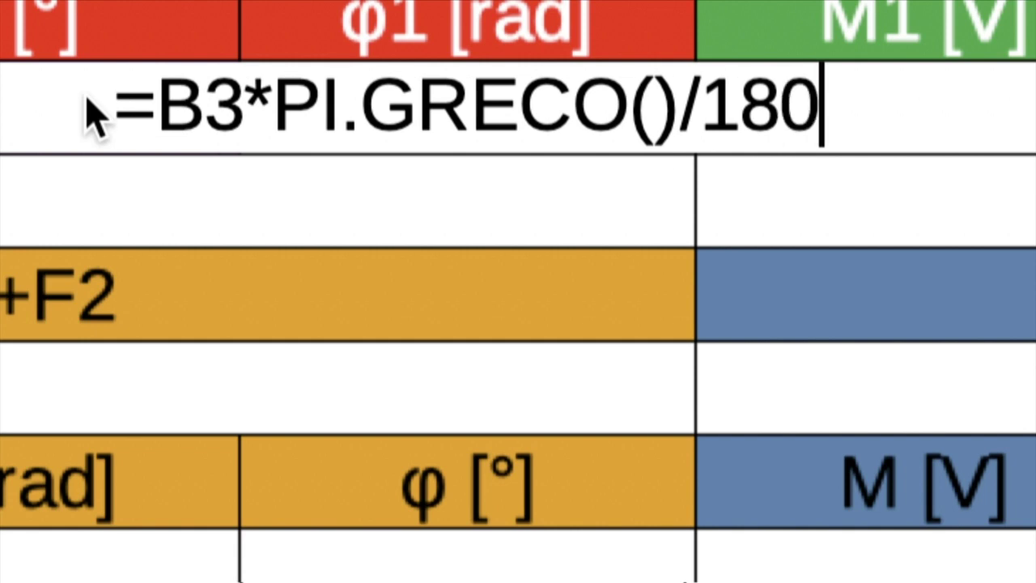
pyautogui.press('Return')
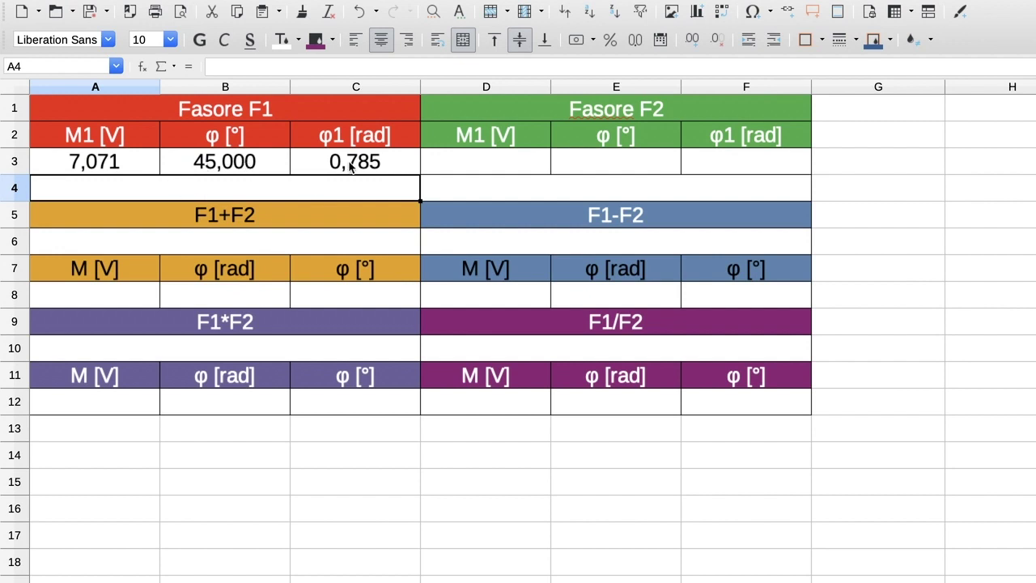
pyautogui.click(357, 166)
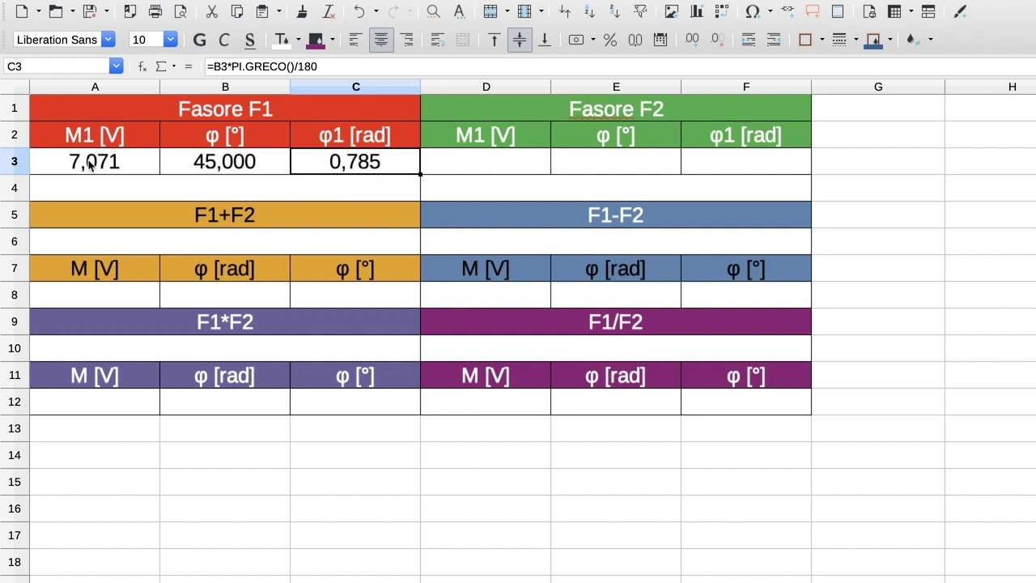
# - Copy the F1 magnitude and angle cells A3:C3 into D3:F3 for phasor F2
pyautogui.moveTo(90, 164); pyautogui.dragTo(300, 162)
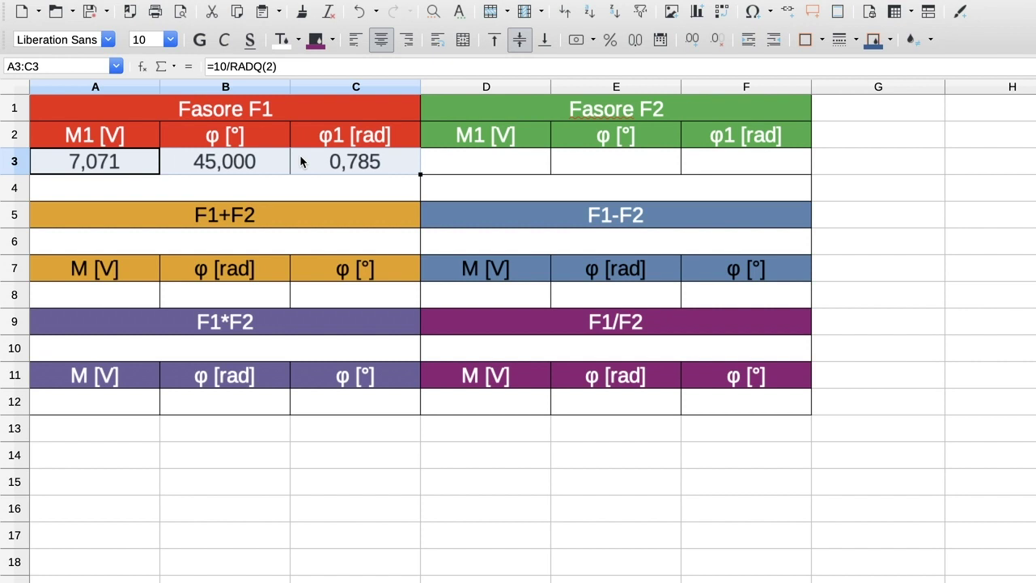
pyautogui.hotkey('ctrl', 'c')
pyautogui.click(473, 163)
pyautogui.hotkey('ctrl', 'v')
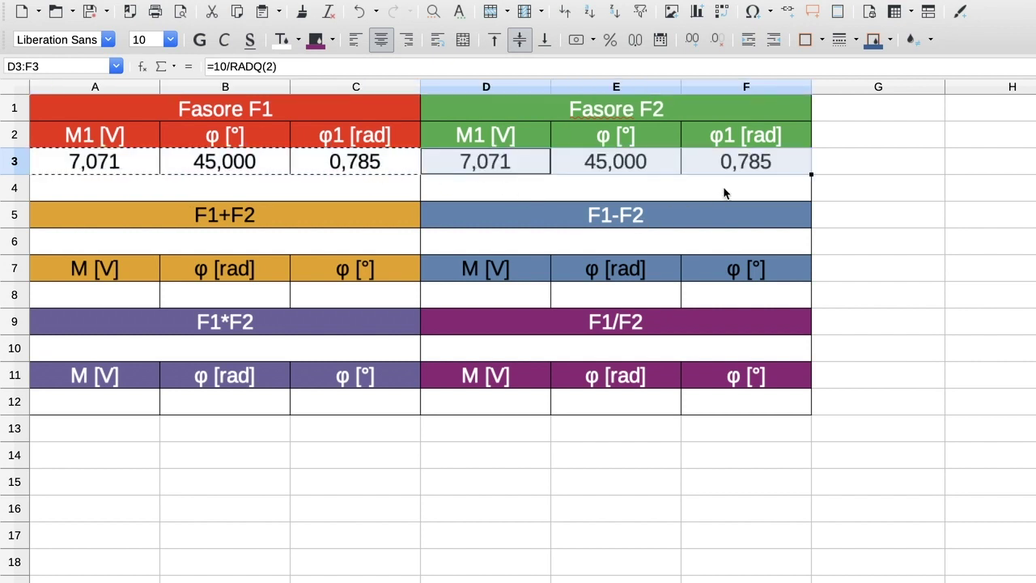
pyautogui.click(89, 192)
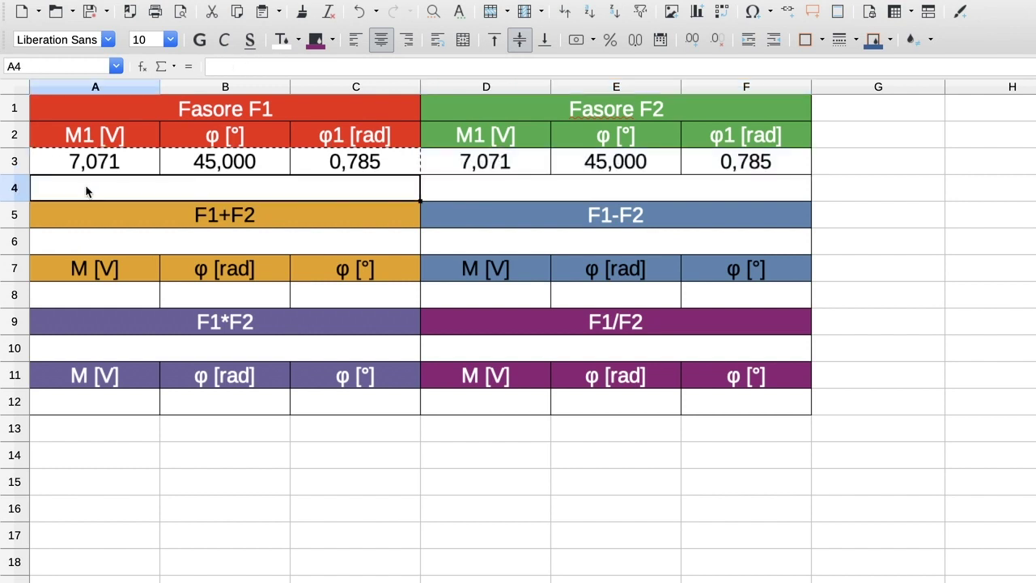
# - Change the F2 magnitude formula in cell D3 to =20/RADQ(2)
pyautogui.click(474, 167)
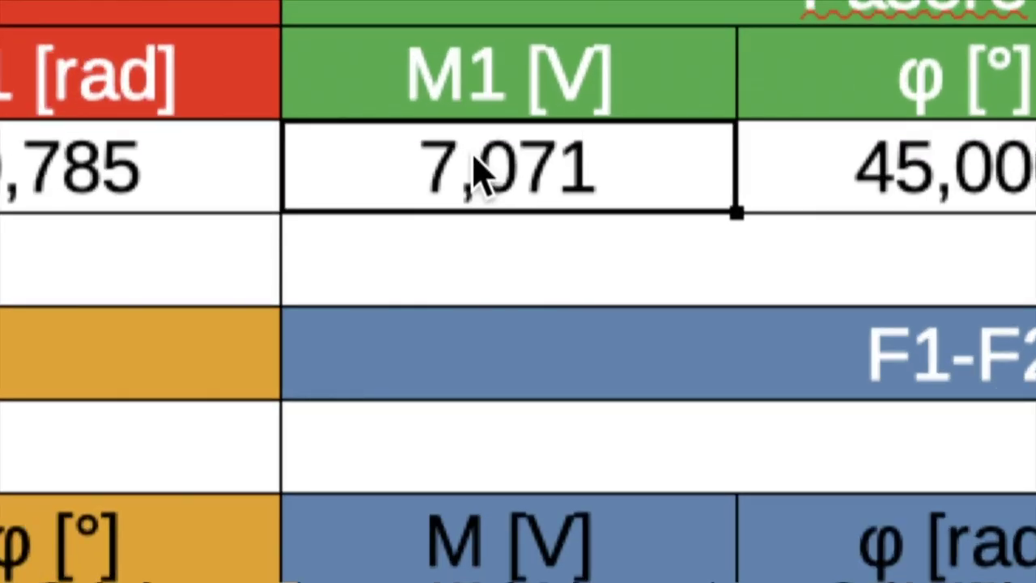
pyautogui.doubleClick(475, 158)
pyautogui.click(346, 162)
pyautogui.doubleClick(346, 162)
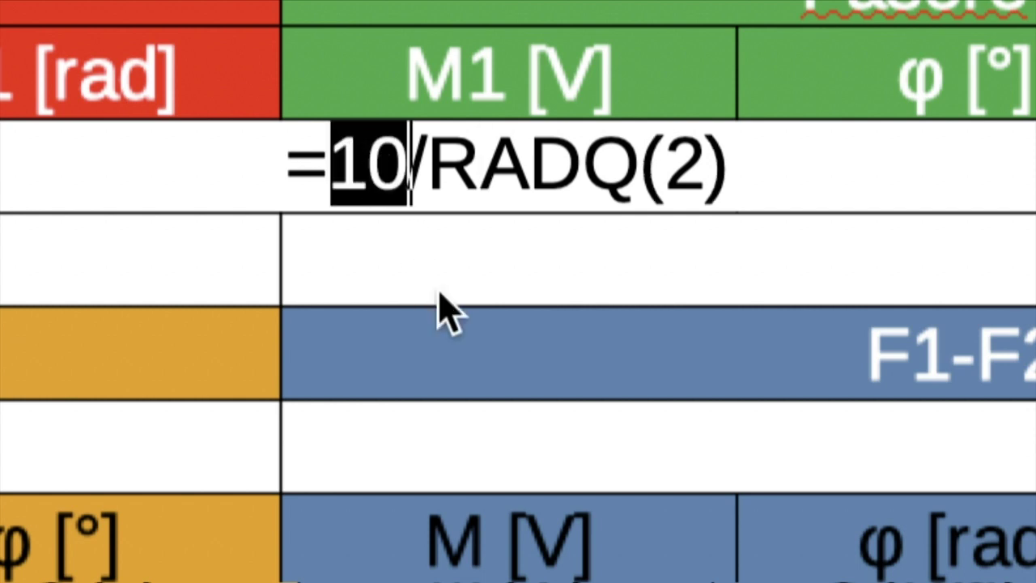
pyautogui.write('20')
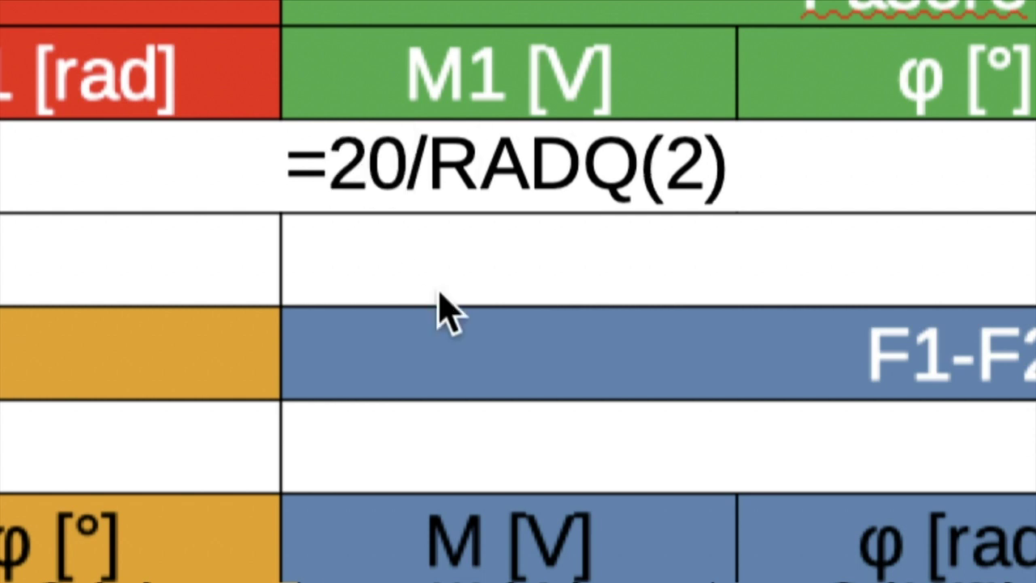
pyautogui.press('Return')
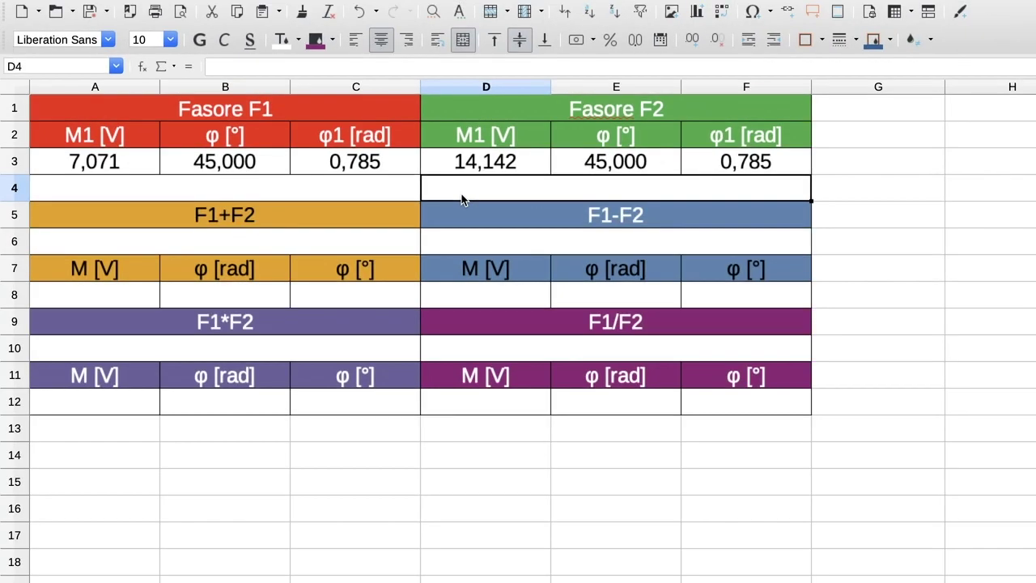
# - Start the complex form of F1 in merged cell A4 with the COMPLESSO function, using A3*COS() as its real part
pyautogui.click(156, 198)
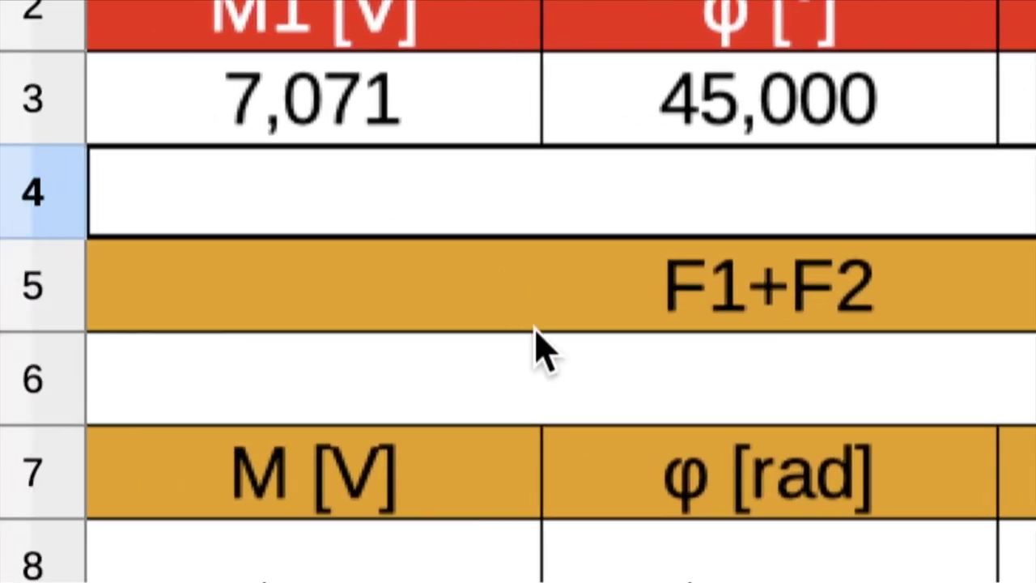
pyautogui.write('=co')
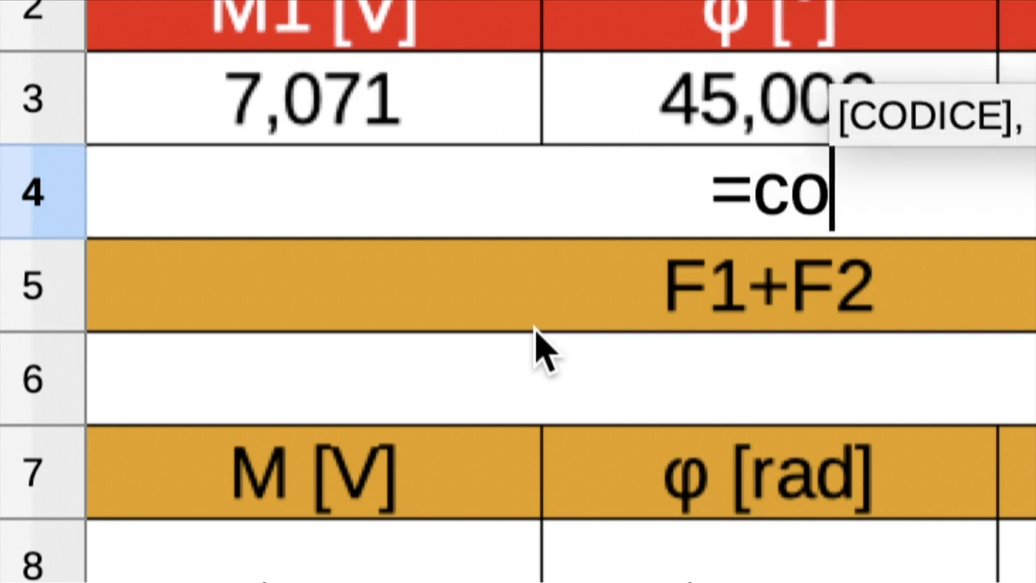
pyautogui.write('mpl')
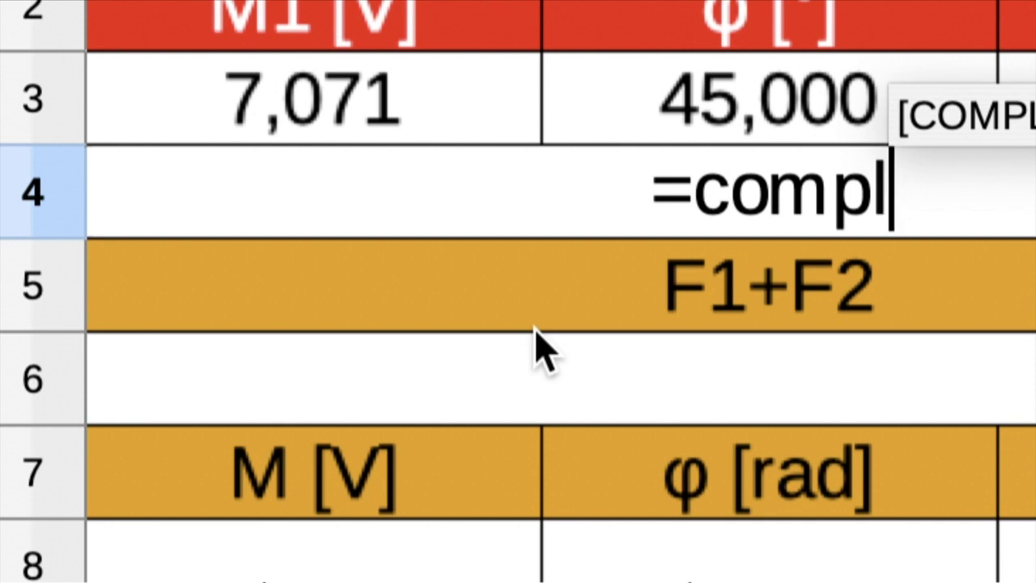
pyautogui.press('Return')
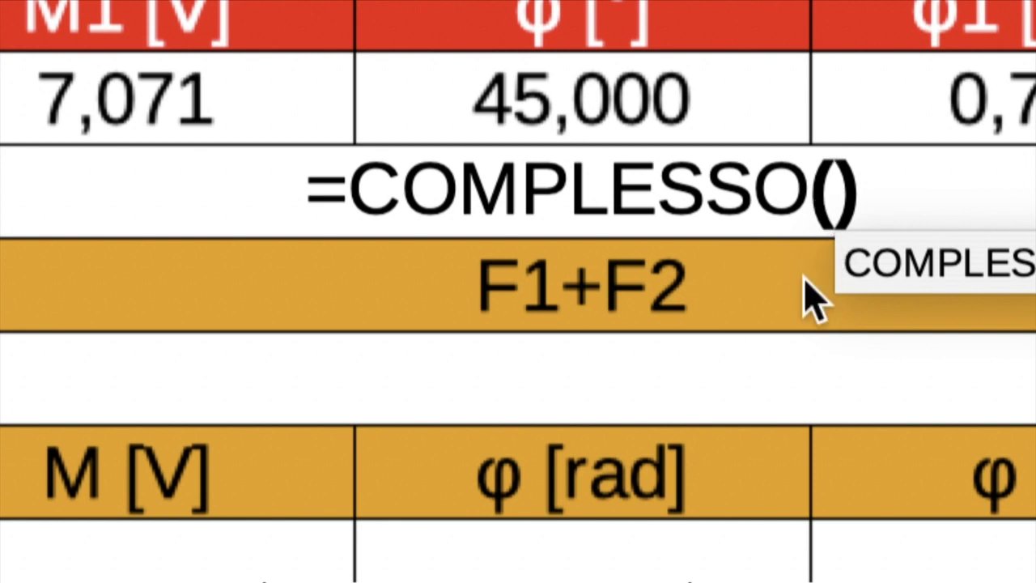
pyautogui.click(162, 109)
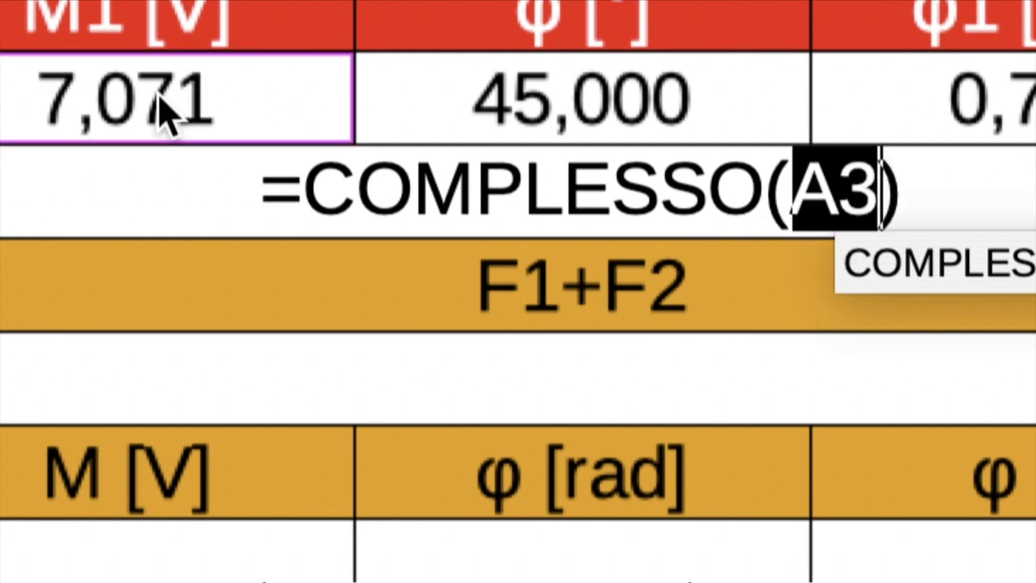
pyautogui.write('*cos')
pyautogui.press('Return')
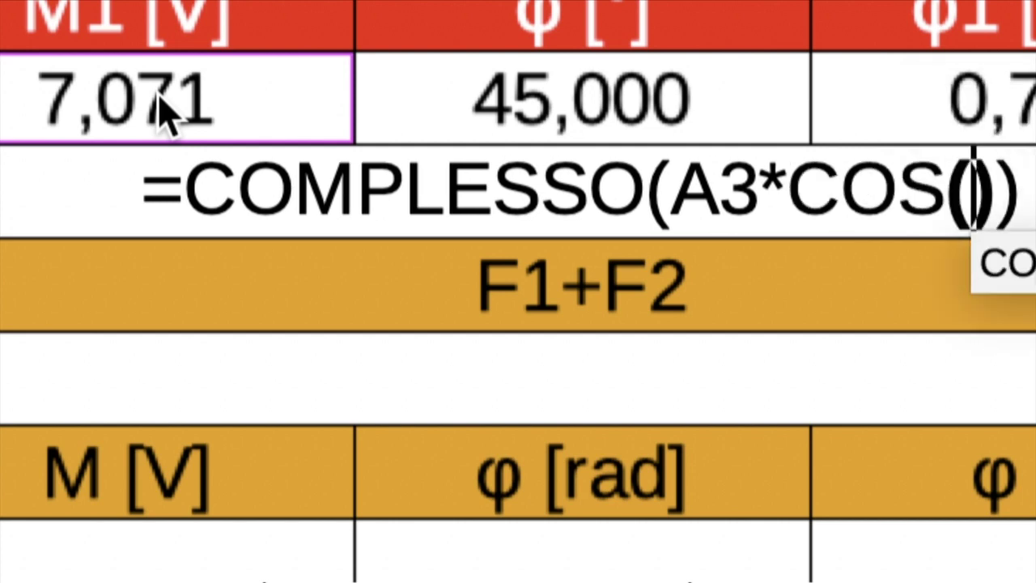